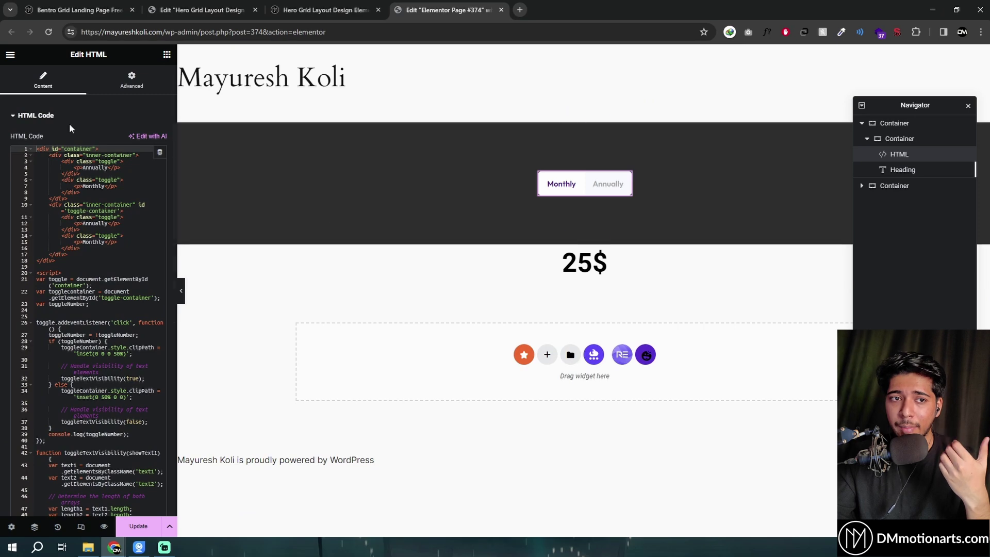
# Look over the open template pages and place the Hero Grid Layout page's tab directly after the Bento grid page's tab.
pyautogui.click(51, 8)
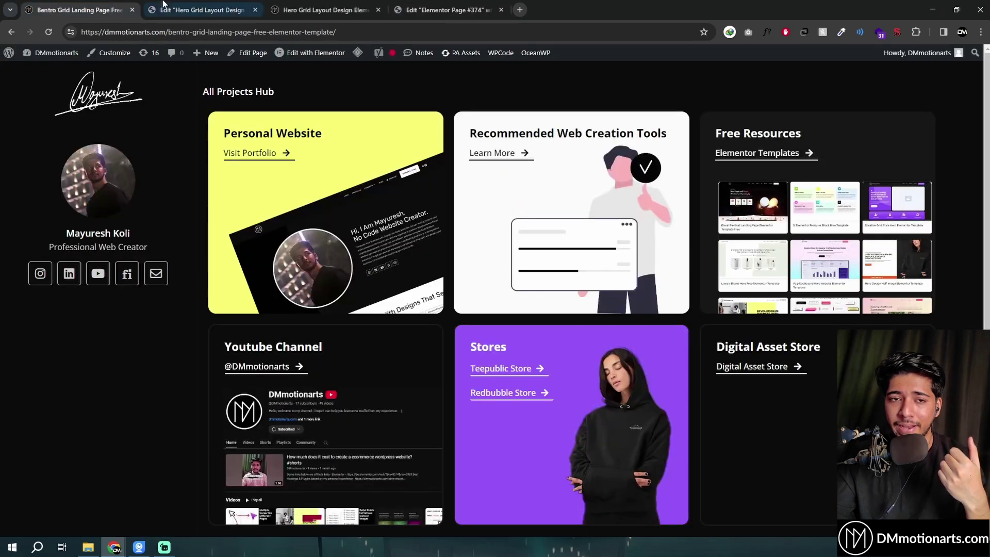
pyautogui.click(206, 9)
pyautogui.click(288, 7)
pyautogui.moveTo(289, 7); pyautogui.dragTo(170, 7)
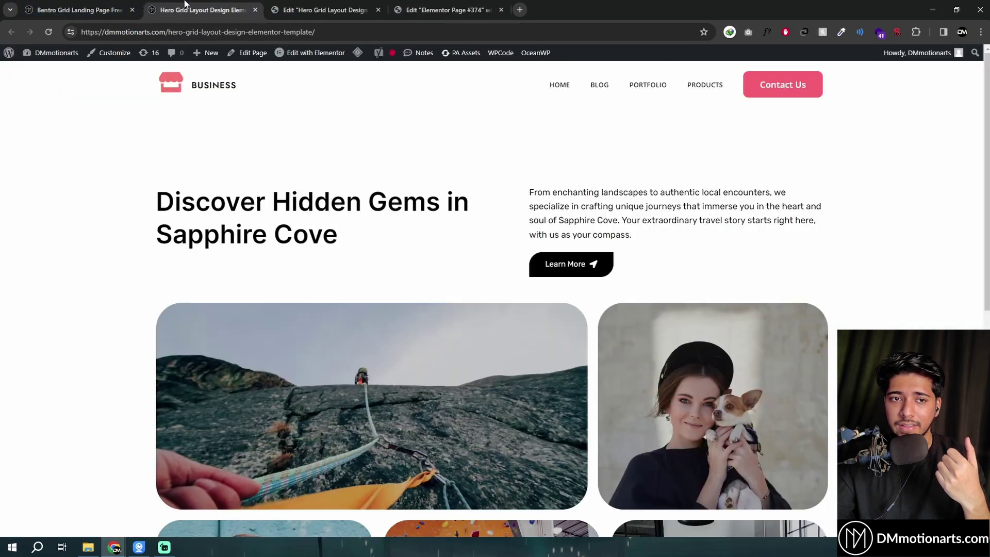
pyautogui.click(77, 9)
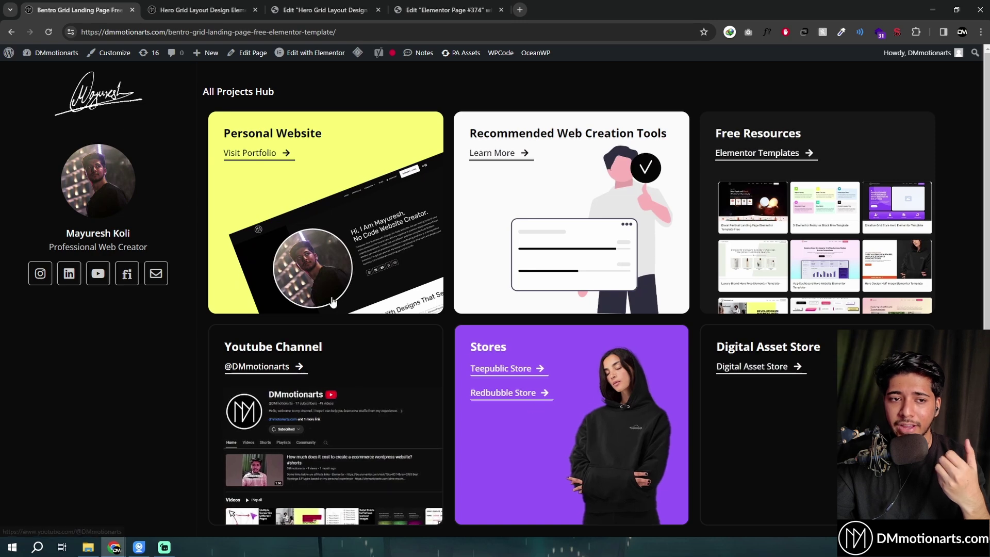
# View the product page of the free Bento Grid template, then close that page.
pyautogui.click(315, 213)
pyautogui.moveTo(177, 10); pyautogui.dragTo(111, 7)
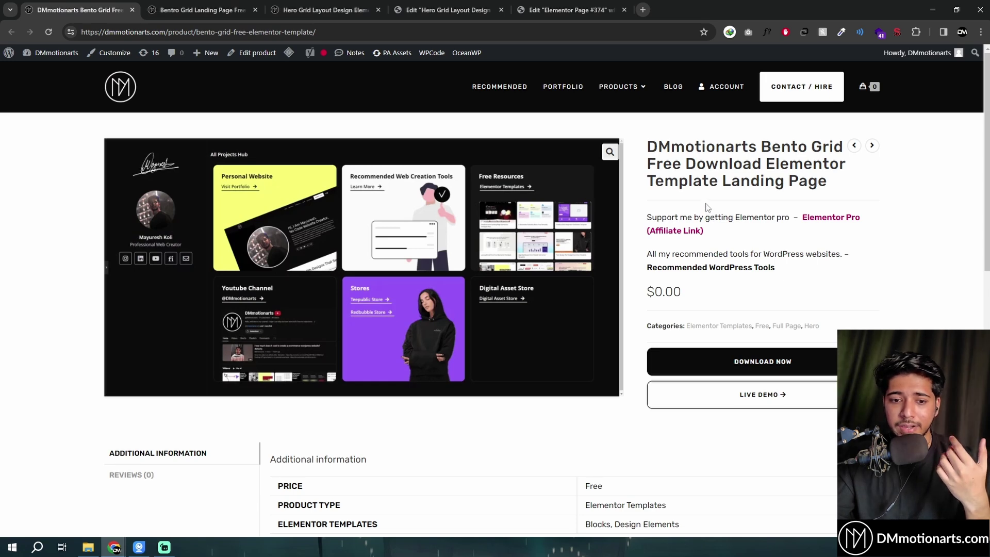
pyautogui.middleClick(86, 14)
# Examine the image cards and their overlay text in the grid on the published Hero Grid Layout page.
pyautogui.click(212, 5)
pyautogui.scroll(-4, 431, 249)
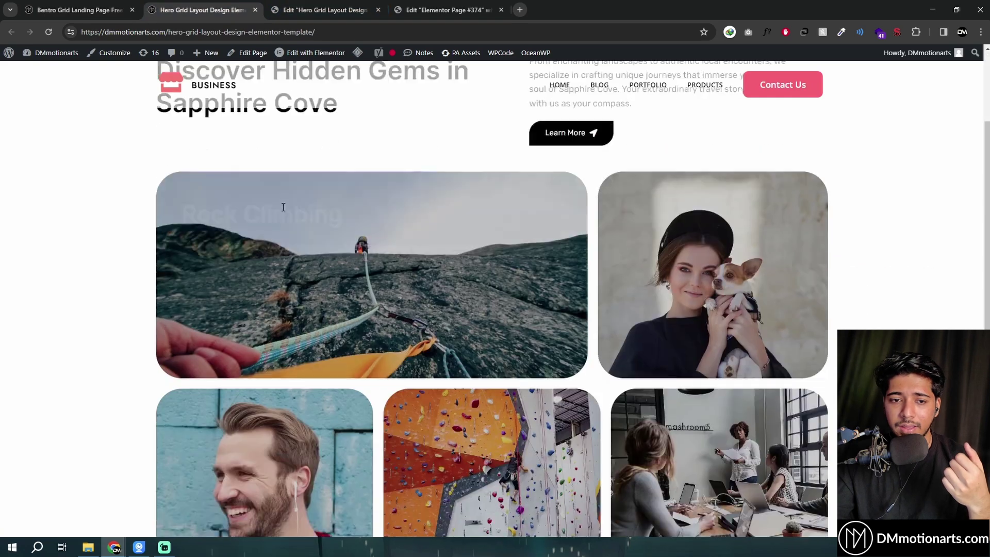
pyautogui.scroll(2, 431, 249)
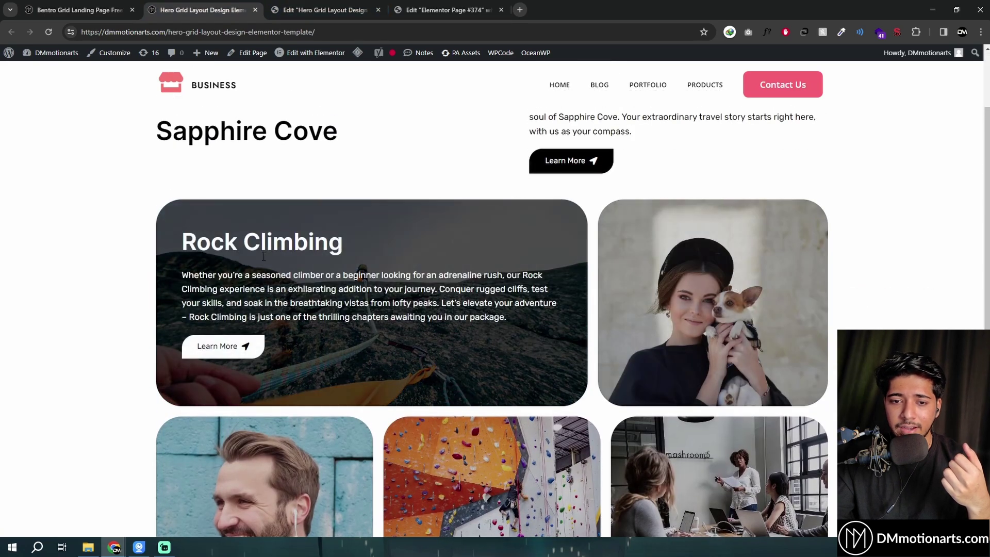
pyautogui.scroll(-4, 257, 302)
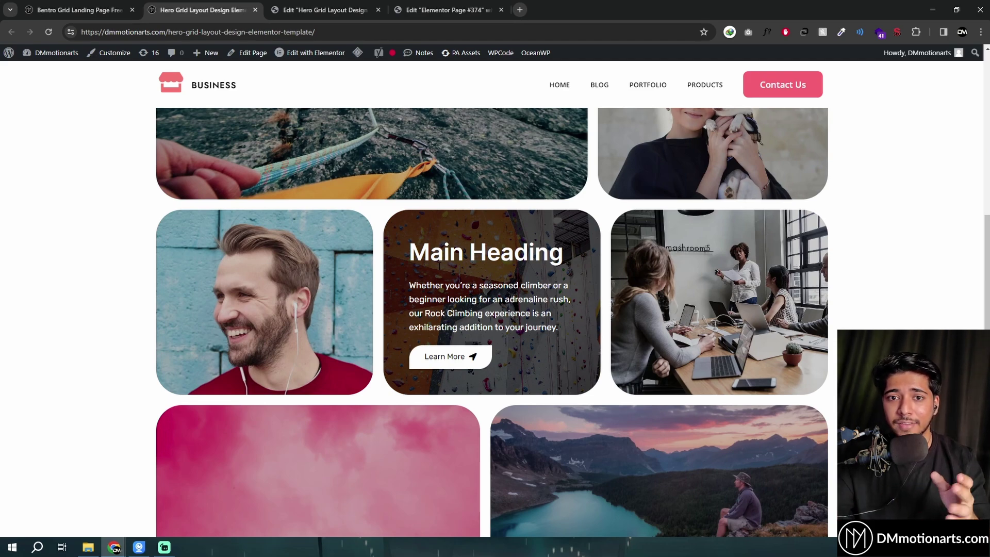
pyautogui.scroll(1, 492, 301)
# Widen the Rock Climbing card's container to 64% in the Hero Grid Layout editor and check how the grid reflows.
pyautogui.hotkey('ctrl', 'Tab')
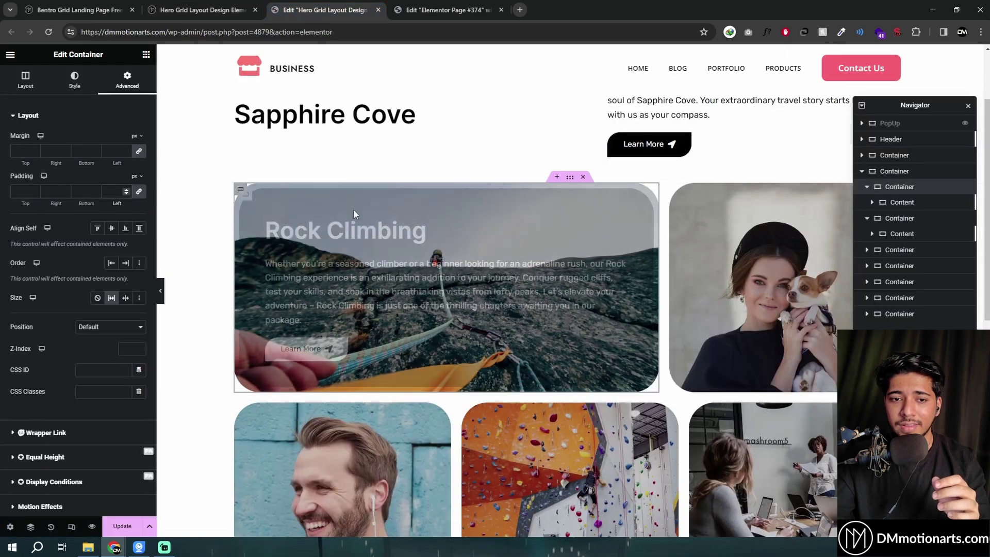
pyautogui.click(883, 174)
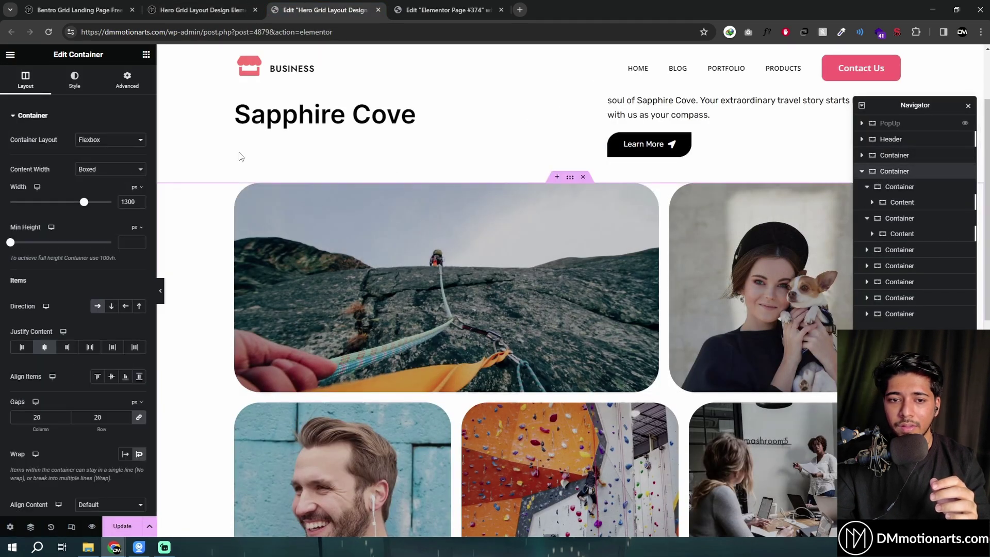
pyautogui.click(899, 189)
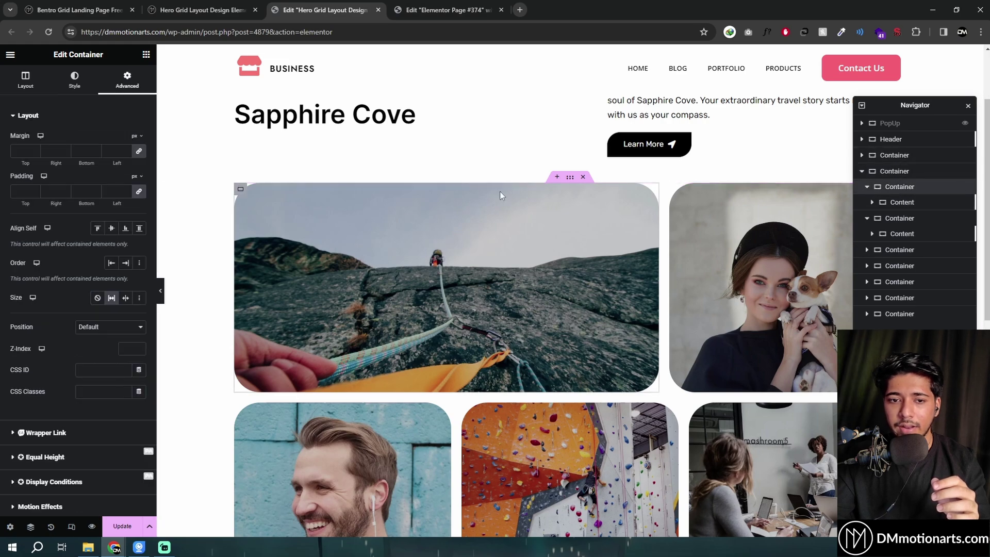
pyautogui.click(25, 82)
pyautogui.moveTo(74, 204)
pyautogui.mouseDown()
pyautogui.moveTo(52, 208)
pyautogui.moveTo(76, 211)
pyautogui.mouseUp()
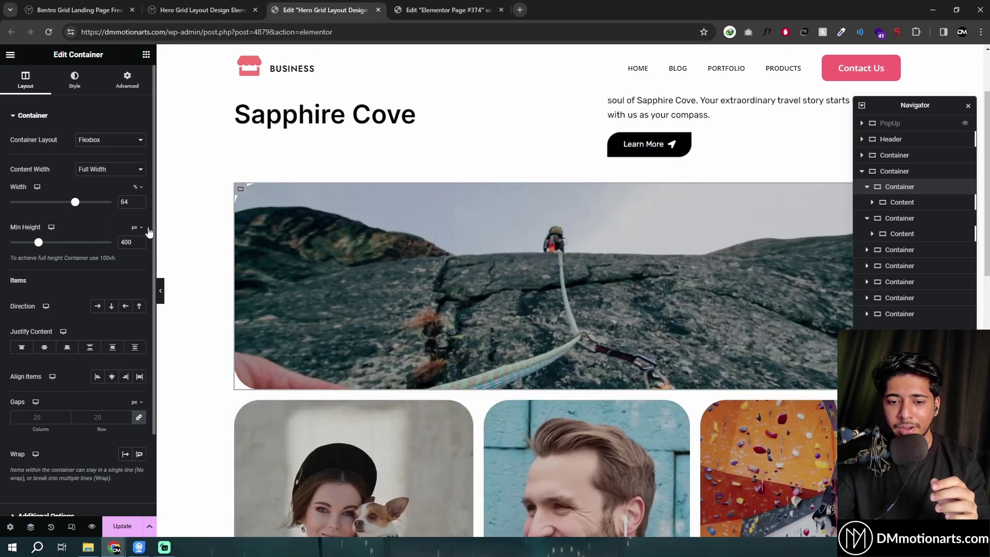
pyautogui.scroll(-8, 428, 316)
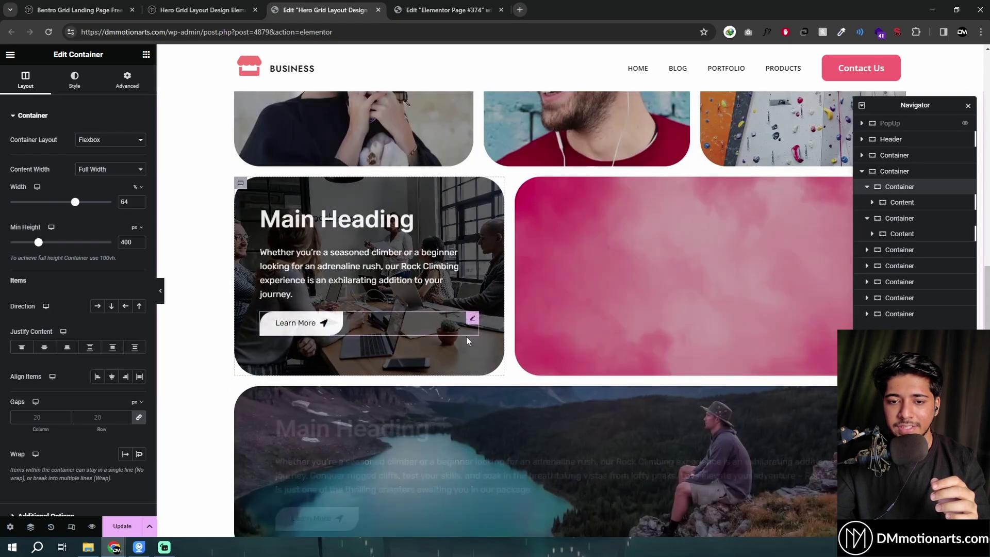
pyautogui.scroll(8, 466, 336)
pyautogui.scroll(-5, 464, 314)
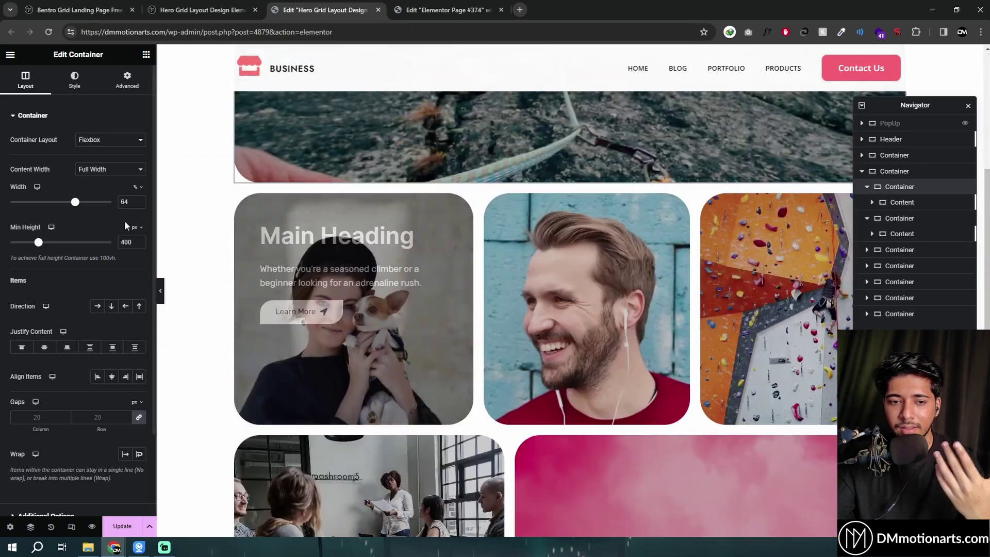
# Set the Rock Climbing card's container width to 57% and compare the grid with the published page.
pyautogui.moveTo(76, 203); pyautogui.dragTo(67, 204)
pyautogui.scroll(3, 247, 103)
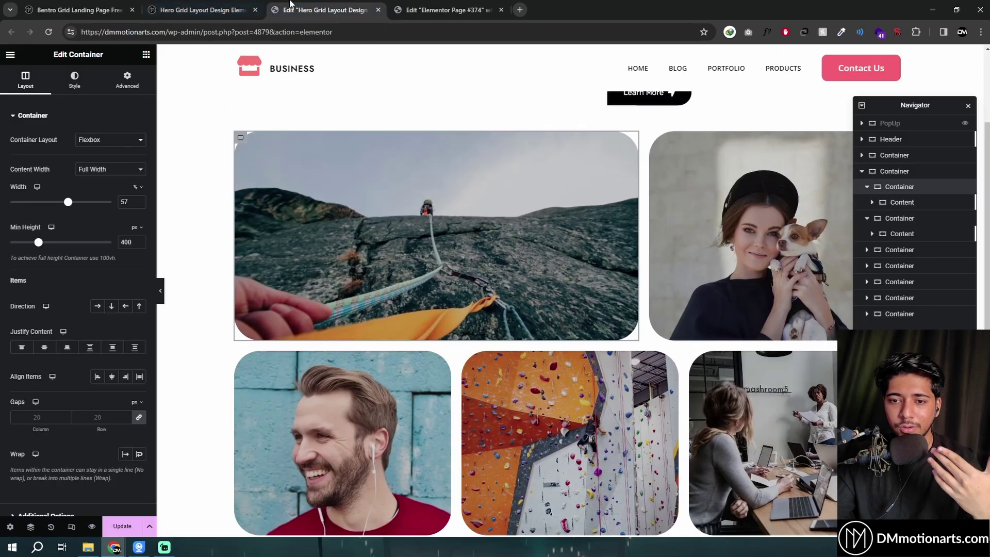
pyautogui.click(207, 9)
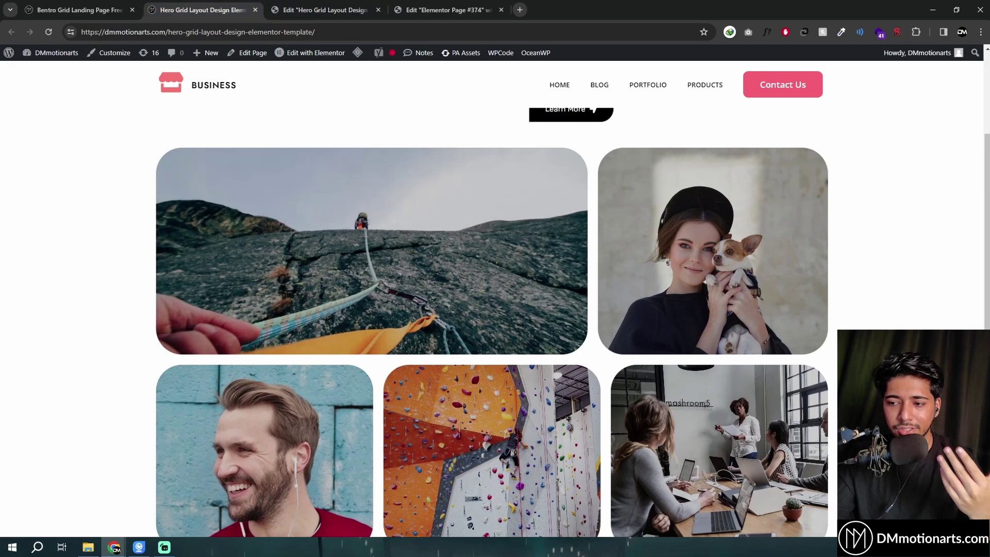
pyautogui.click(338, 15)
# Test the Monthly/Annually price toggle on Elementor Page #374 by switching it back and forth.
pyautogui.click(418, 6)
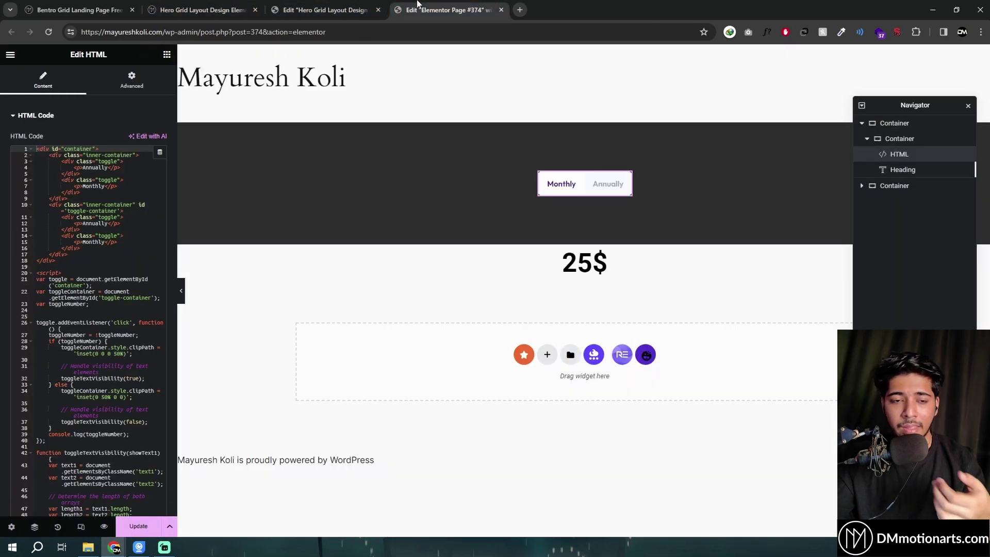
pyautogui.click(575, 185)
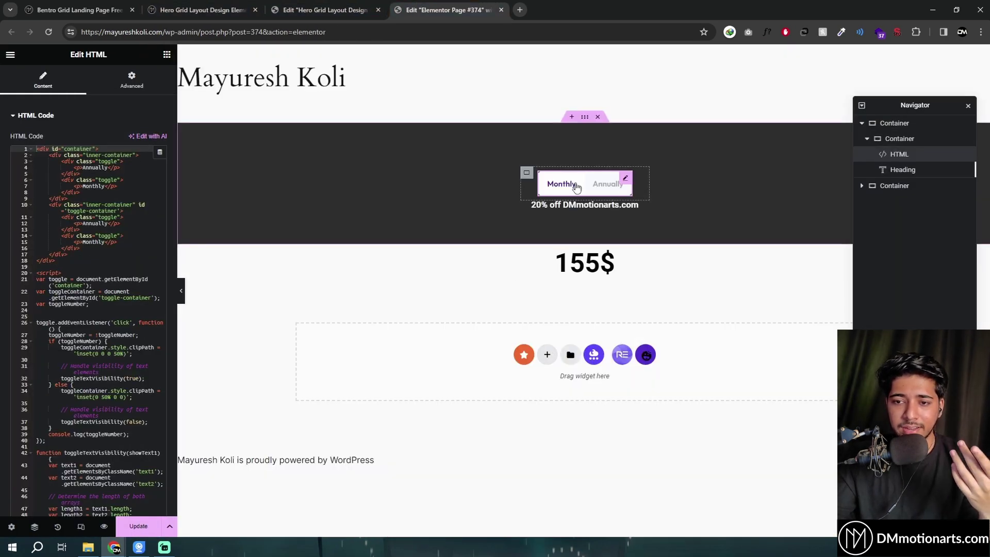
pyautogui.click(575, 185)
pyautogui.click(577, 187)
pyautogui.click(577, 187)
pyautogui.click(577, 187)
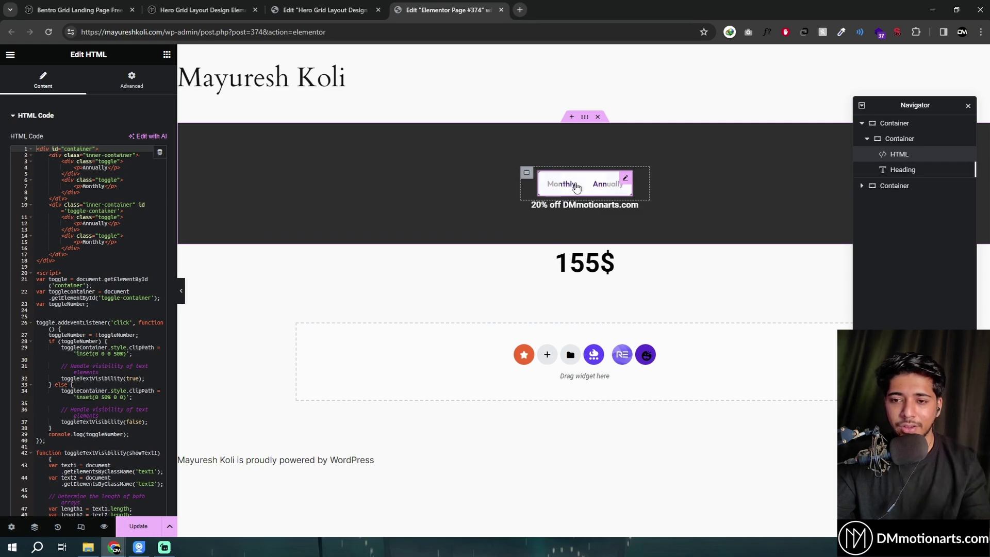
pyautogui.click(578, 188)
pyautogui.click(585, 188)
pyautogui.click(584, 188)
pyautogui.click(584, 188)
pyautogui.click(584, 187)
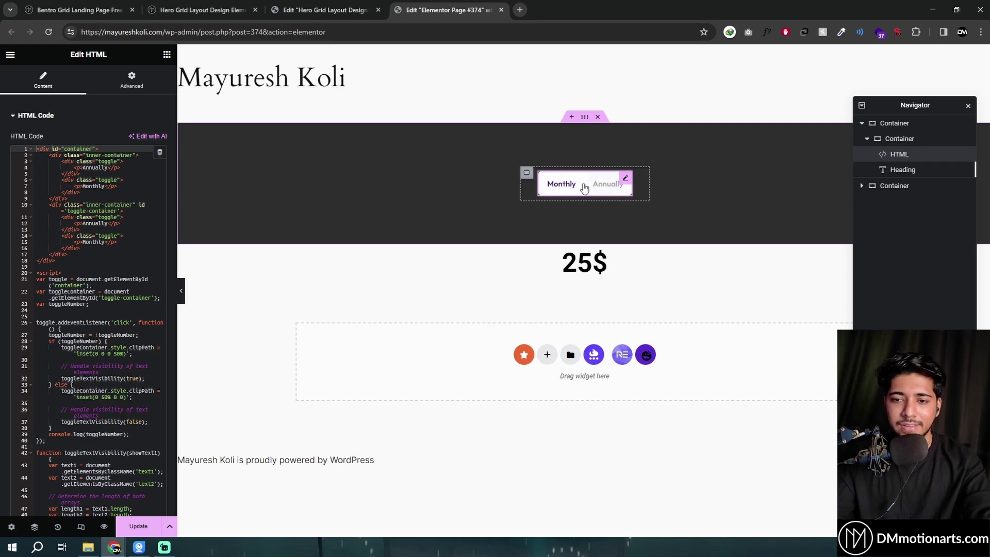
pyautogui.click(584, 188)
pyautogui.click(584, 188)
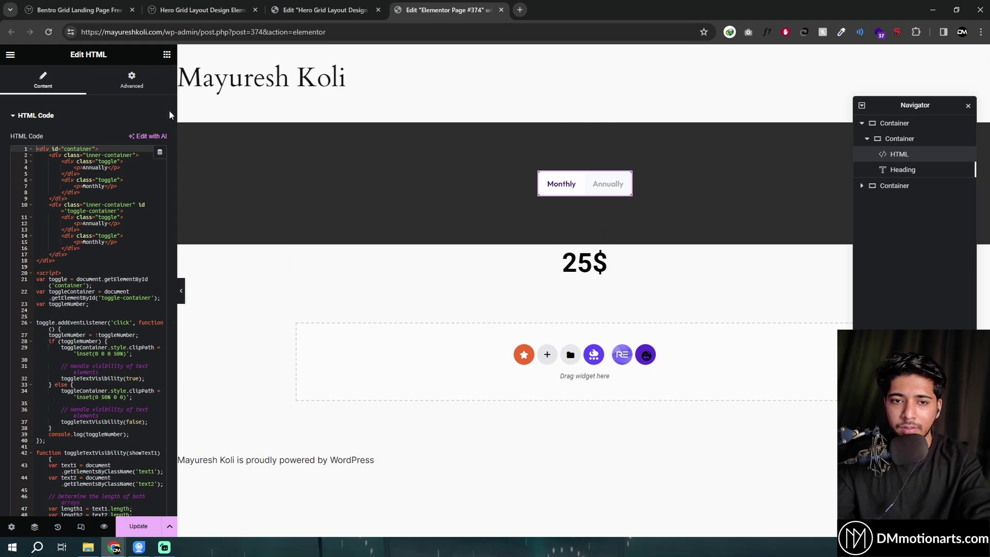
pyautogui.click(166, 56)
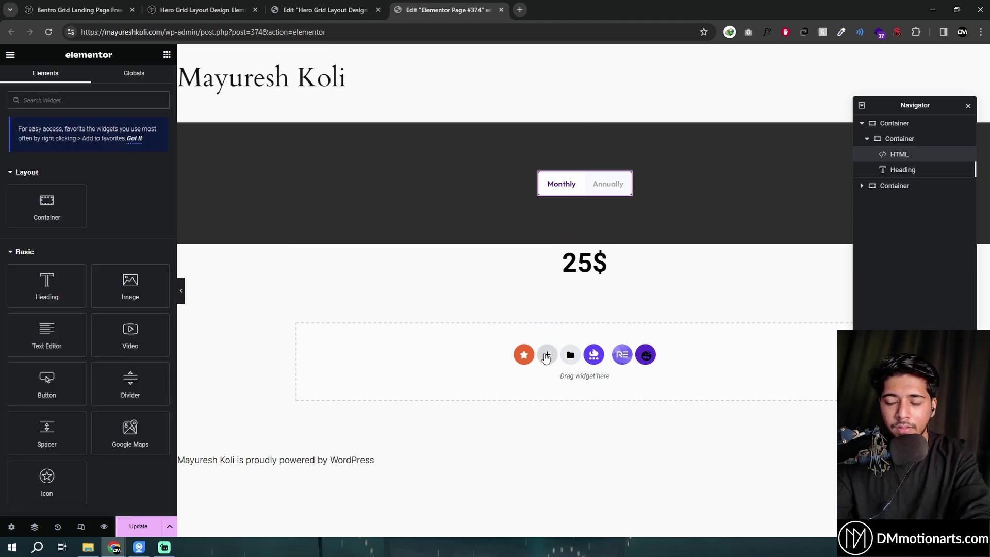
pyautogui.moveTo(900, 104); pyautogui.dragTo(901, 98)
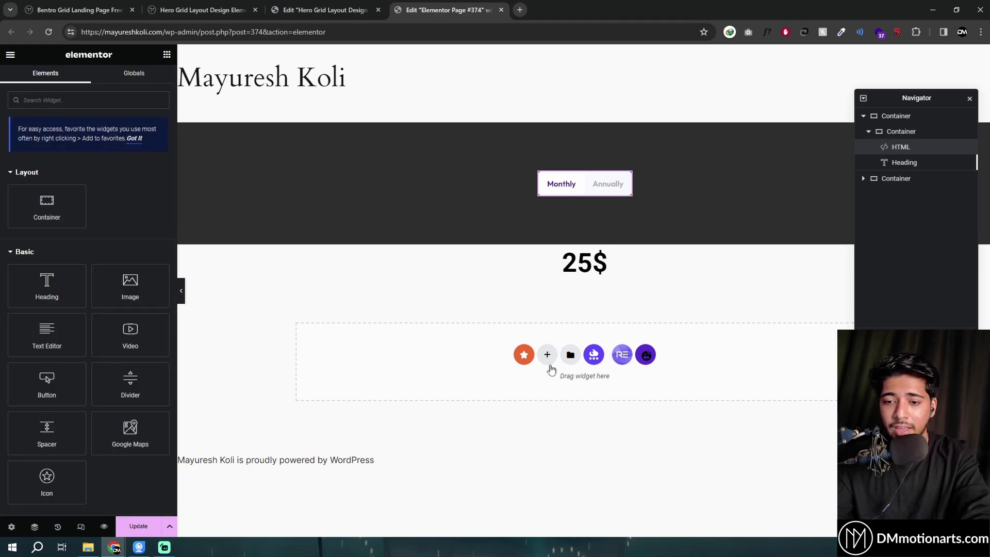
pyautogui.hotkey('ctrl', 'shift', 'Tab')
pyautogui.hotkey('ctrl', 'Tab')
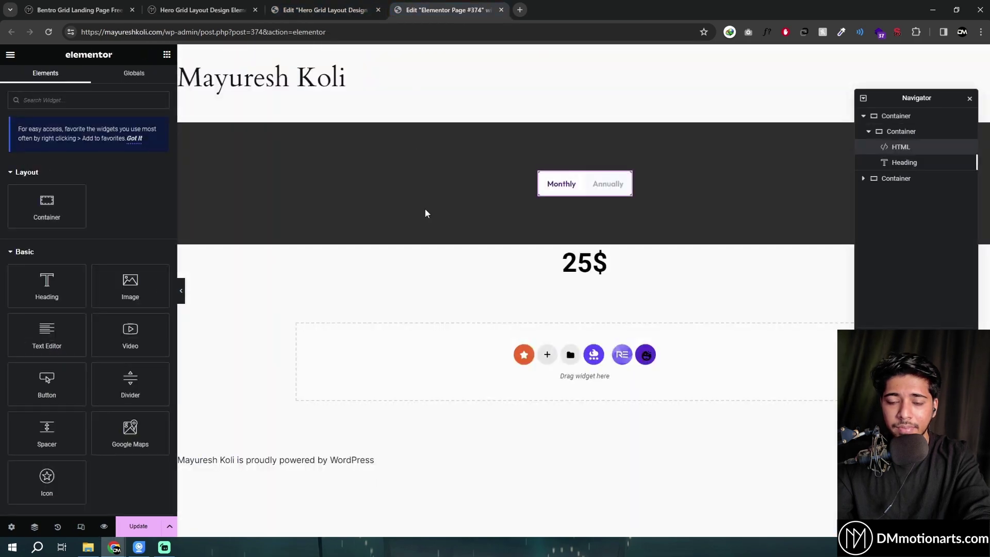
pyautogui.hotkey('ctrl', 'shift', 'Tab')
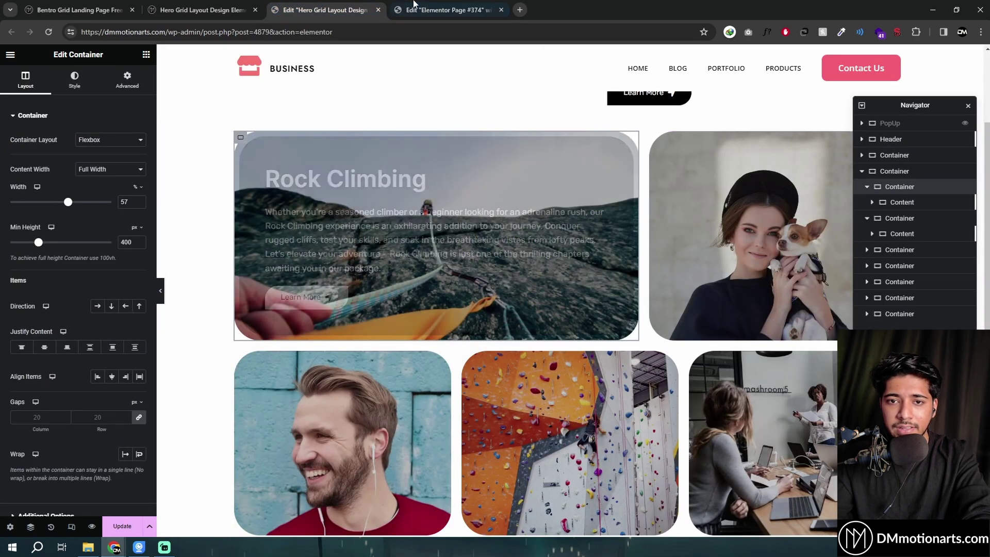
# Add a new container below the price on Elementor Page #374 and set its boxed width to 1300 px.
pyautogui.click(413, 6)
pyautogui.click(540, 373)
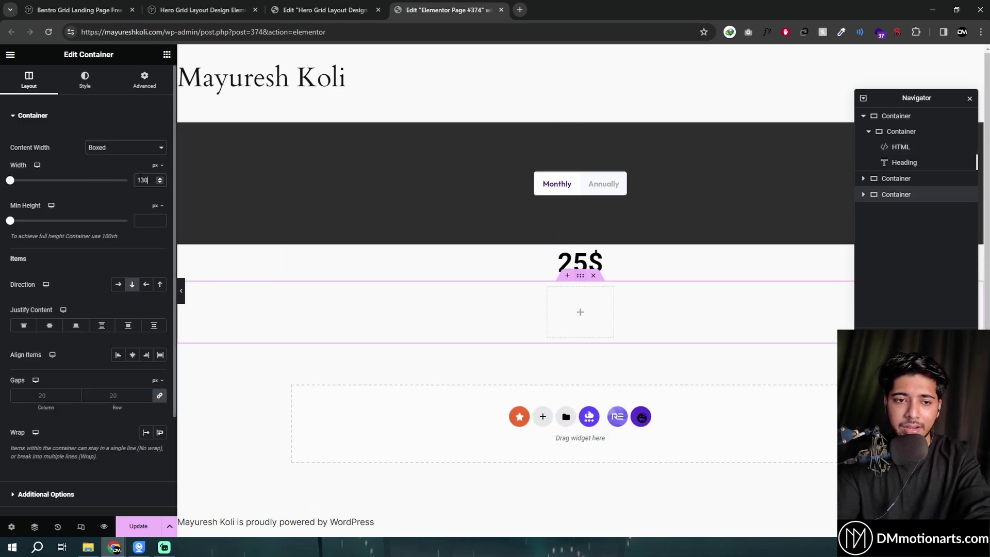
pyautogui.write('0')
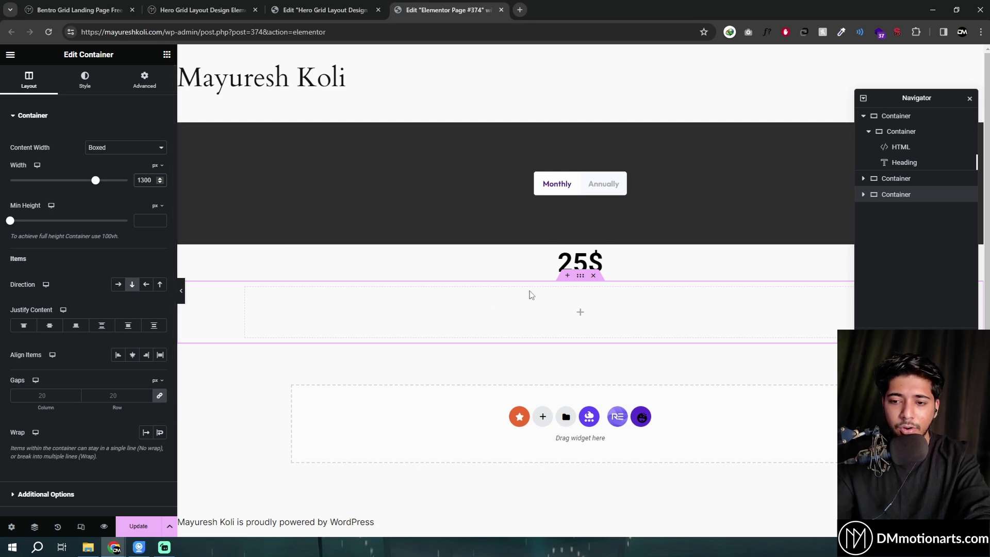
# Nest a container inside the 1300 px container and duplicate the nested one.
pyautogui.click(166, 55)
pyautogui.moveTo(60, 218); pyautogui.dragTo(483, 316)
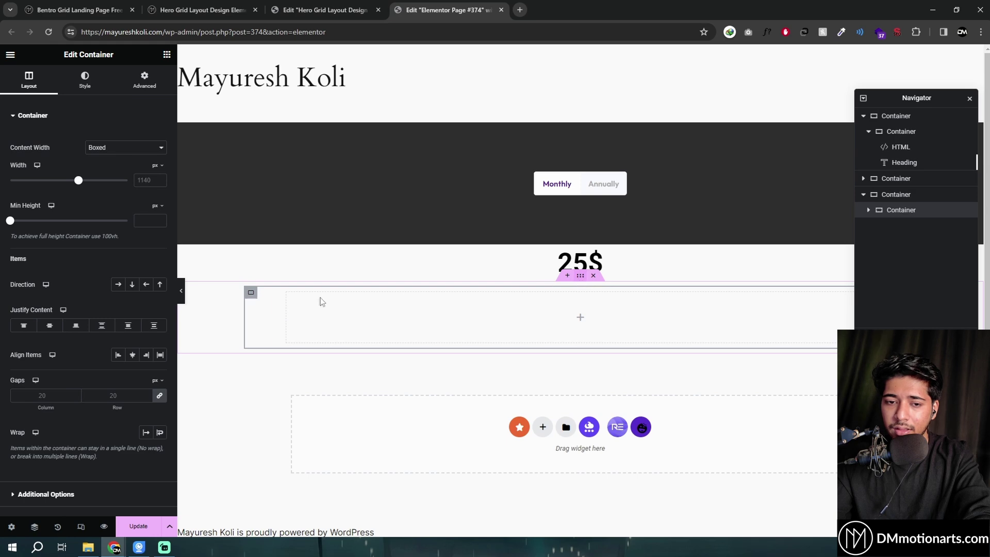
pyautogui.rightClick(253, 300)
pyautogui.click(292, 278)
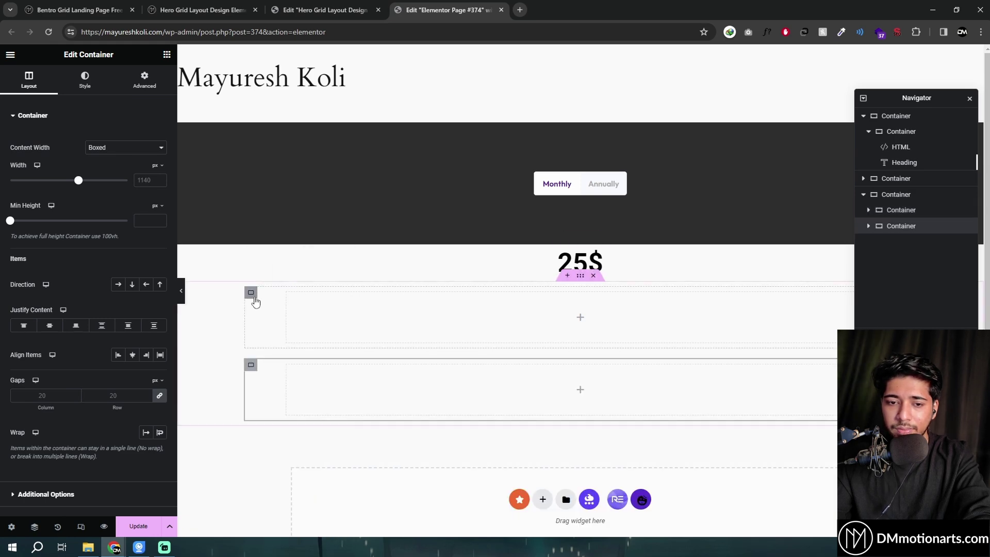
# Set the content width of both nested containers to Full Width.
pyautogui.click(124, 148)
pyautogui.click(105, 165)
pyautogui.click(251, 365)
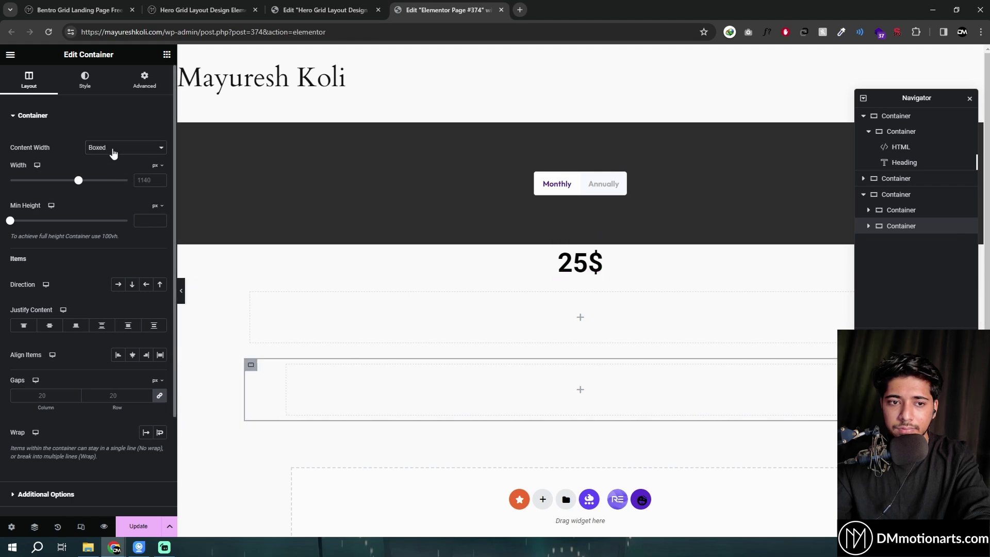
pyautogui.click(124, 148)
pyautogui.click(106, 165)
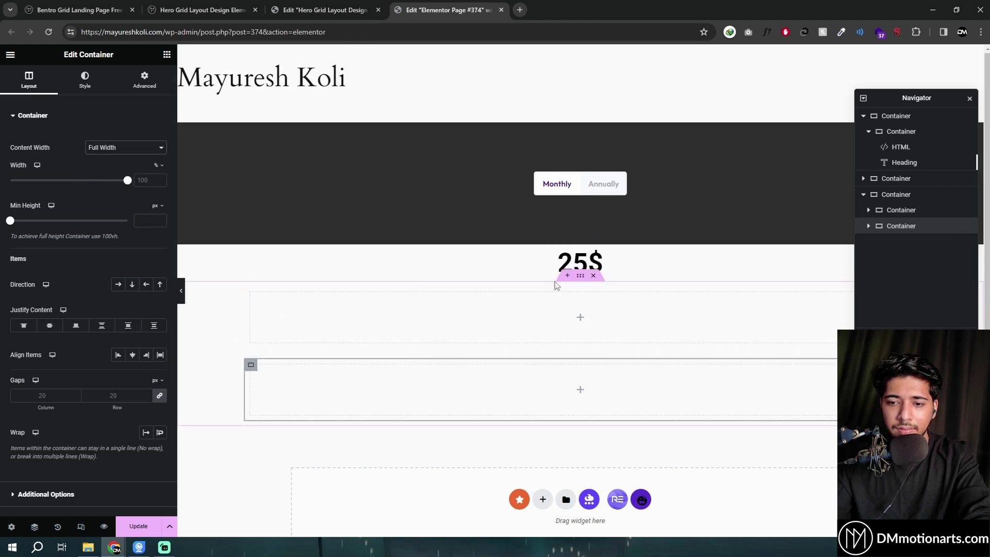
# Rename the outer 1300 px container as Main and open its layout settings.
pyautogui.doubleClick(899, 196)
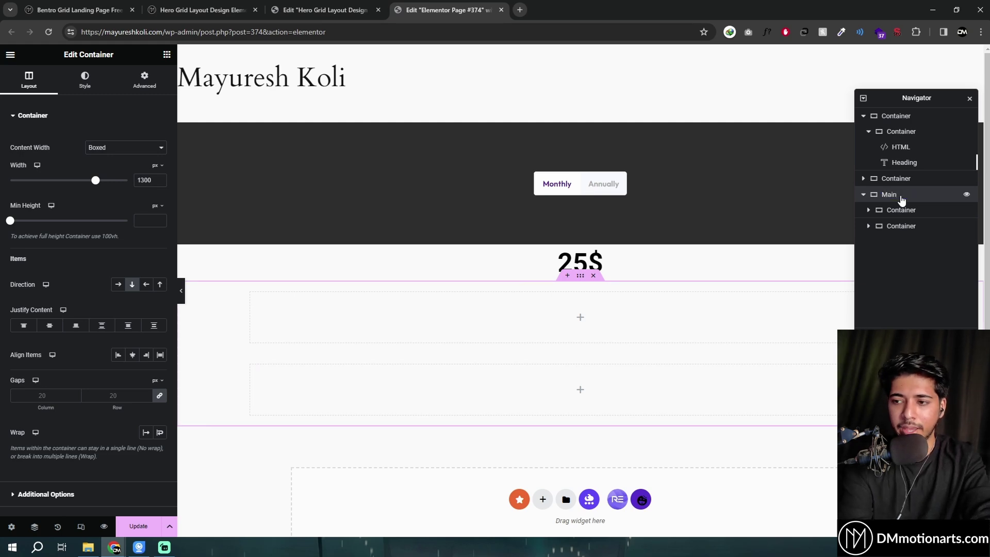
pyautogui.rightClick(892, 199)
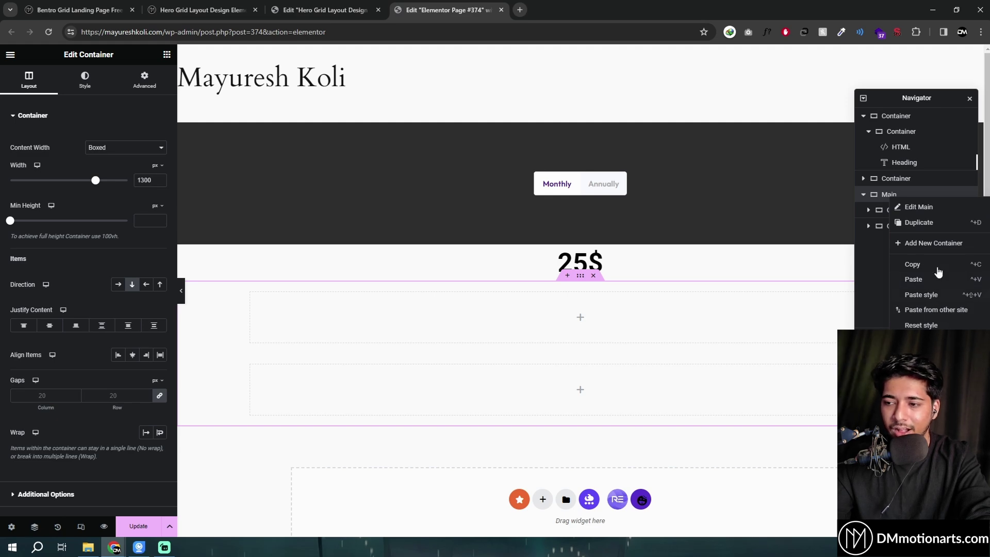
pyautogui.click(867, 295)
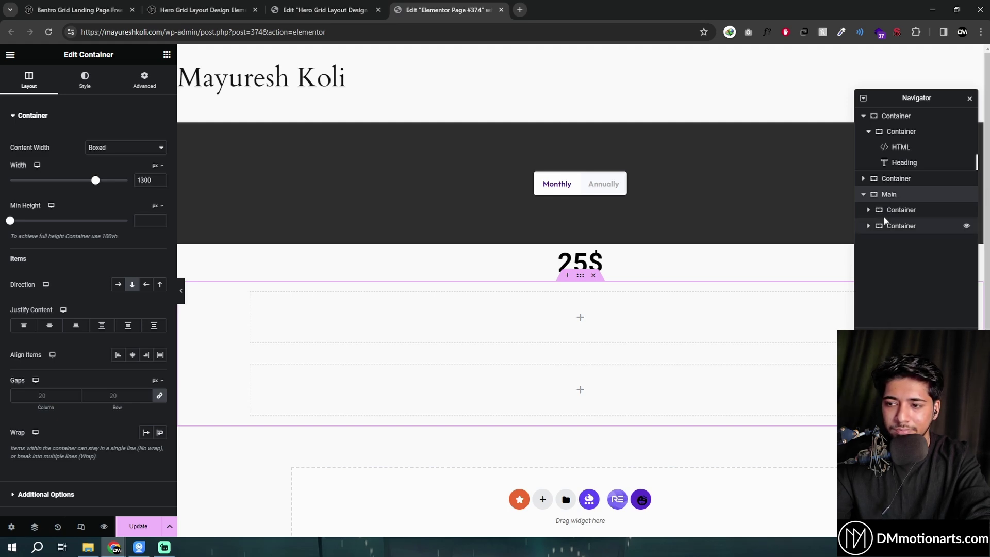
pyautogui.click(902, 210)
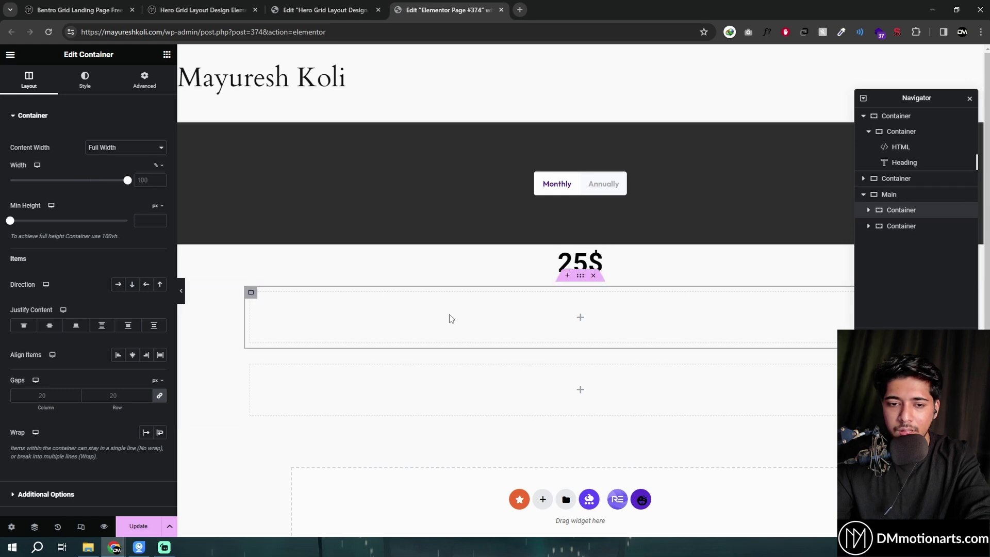
pyautogui.click(581, 277)
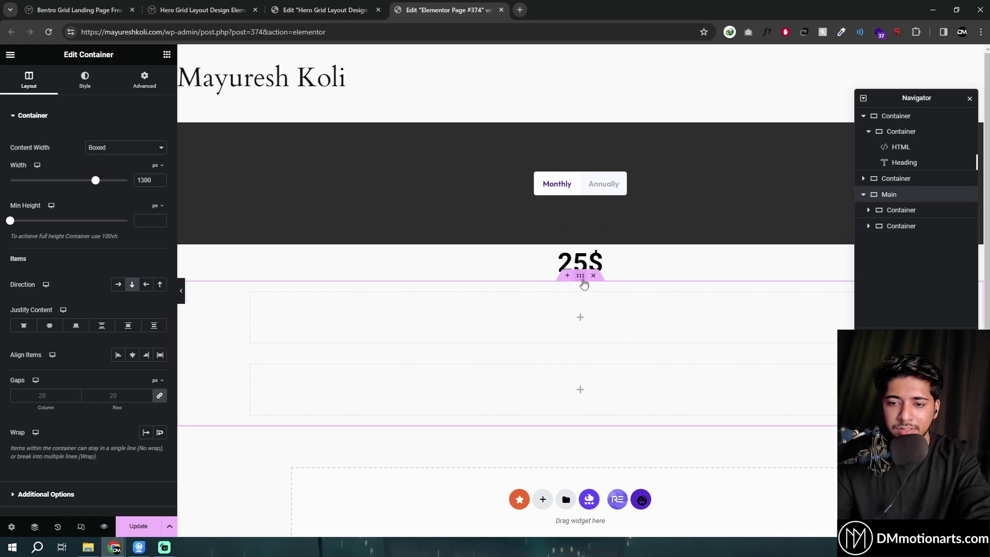
# Set the Main container's items direction to a horizontal row.
pyautogui.click(118, 284)
pyautogui.click(173, 552)
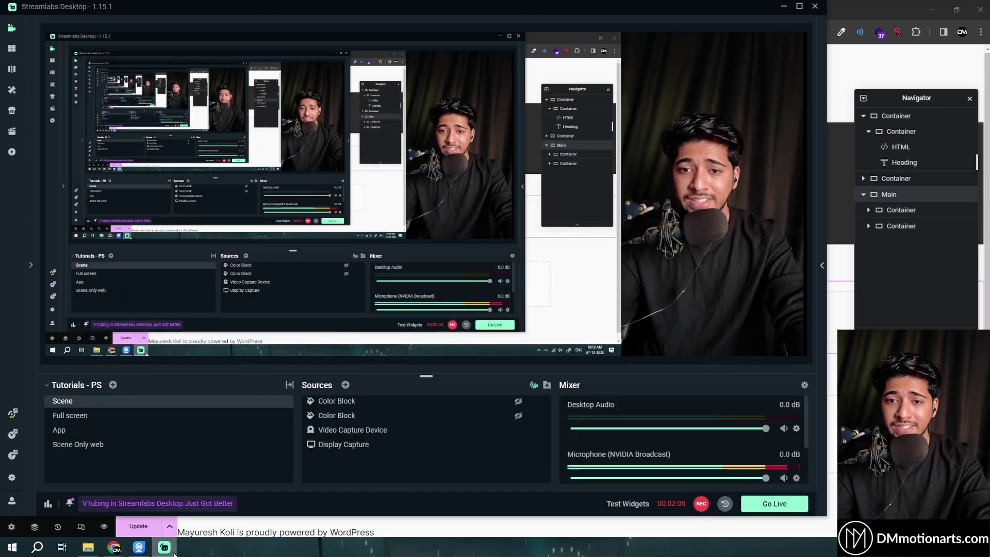
pyautogui.click(173, 551)
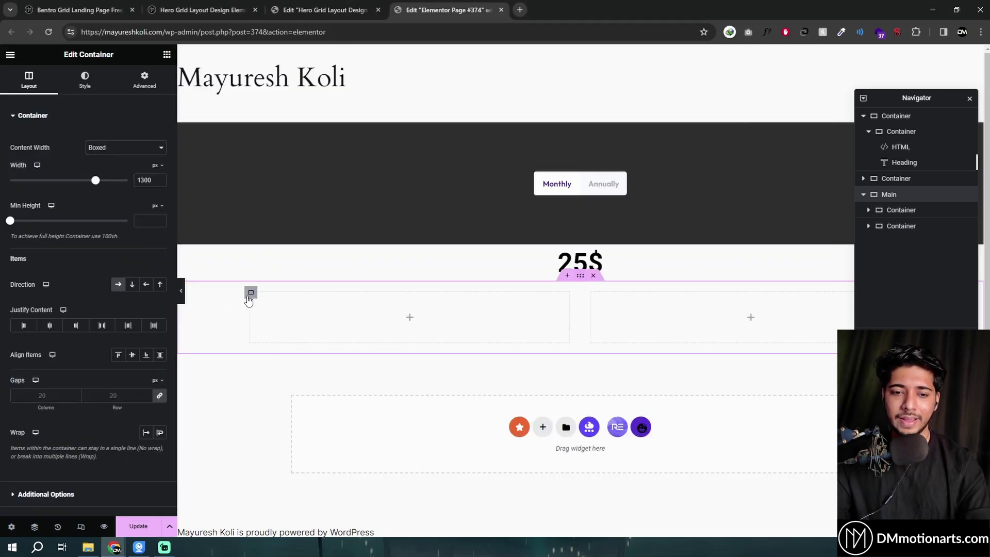
# Try a column and row gap of 0 on the Main container.
pyautogui.click(251, 294)
pyautogui.click(591, 294)
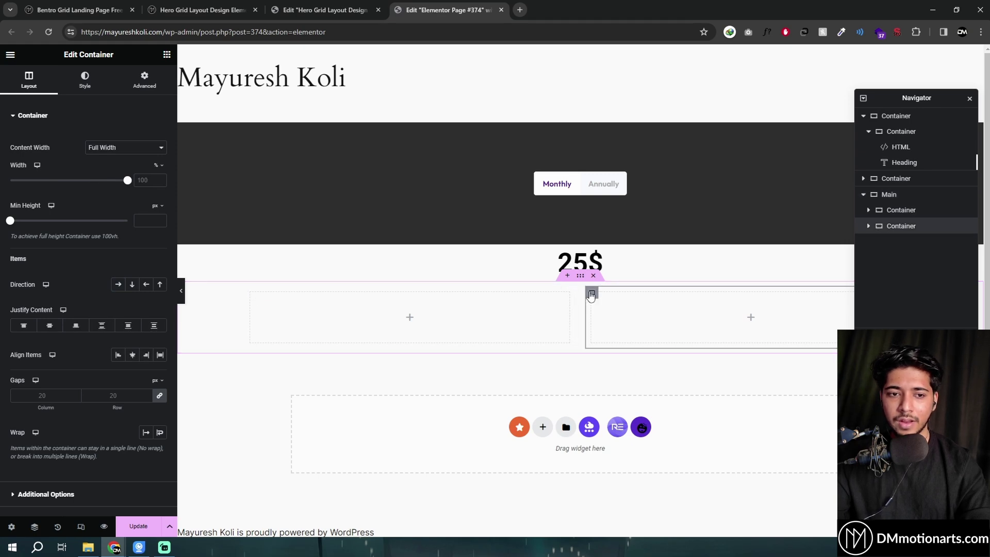
pyautogui.click(579, 278)
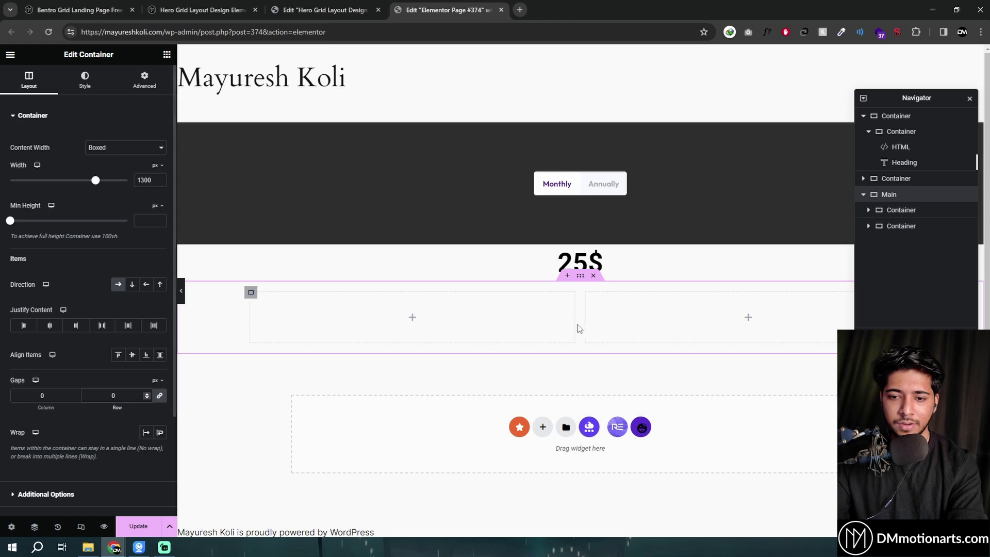
pyautogui.moveTo(123, 396); pyautogui.dragTo(96, 396)
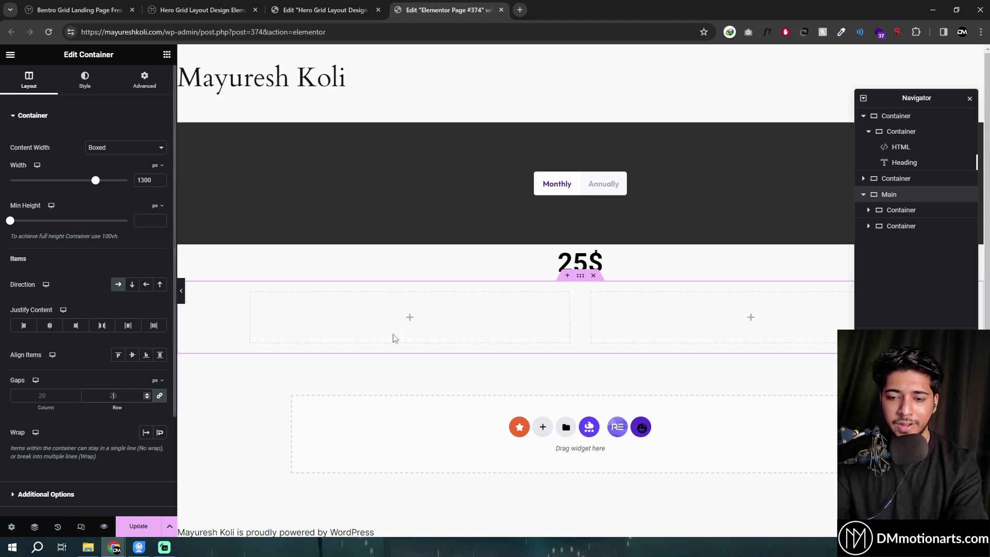
# Reduce the width of the first nested container in Main to 47%.
pyautogui.click(251, 293)
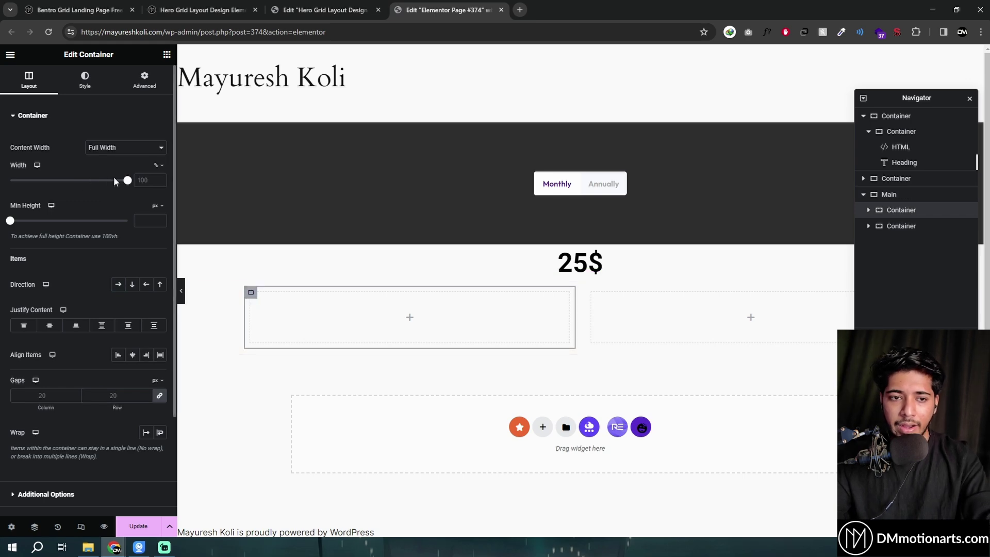
pyautogui.moveTo(126, 183); pyautogui.dragTo(72, 190)
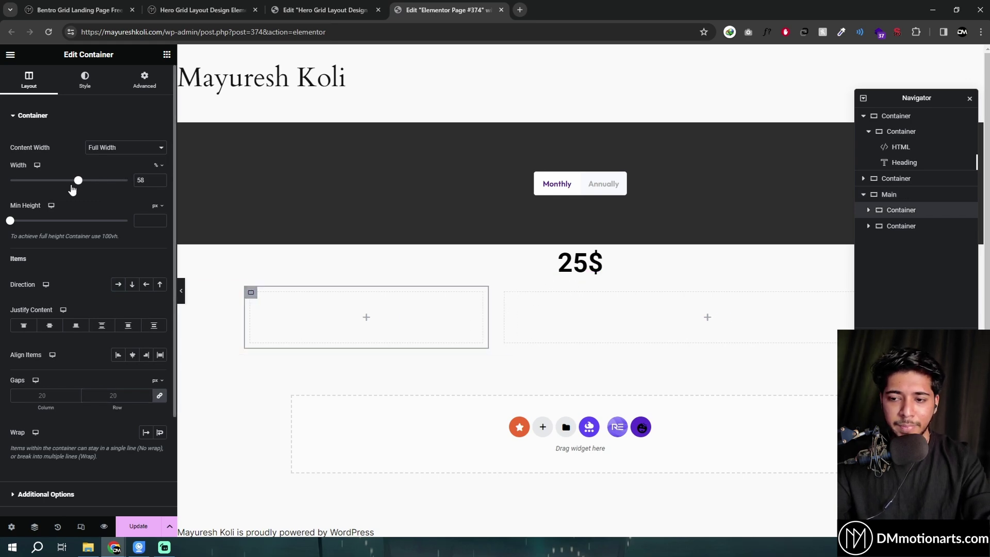
pyautogui.scroll(-1, 575, 310)
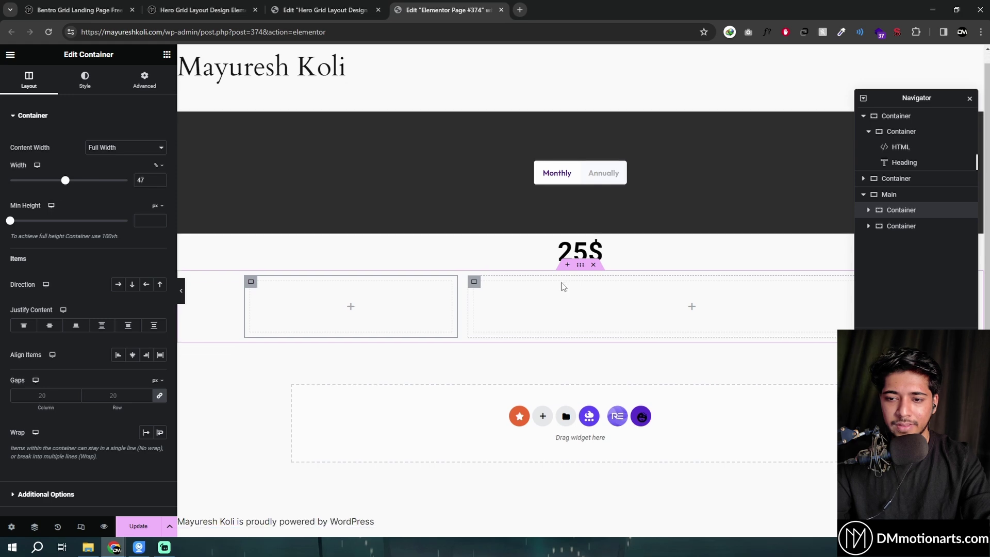
pyautogui.scroll(1, 480, 294)
# Try duplicating both nested containers within the single Main row and delete the copies.
pyautogui.rightClick(472, 294)
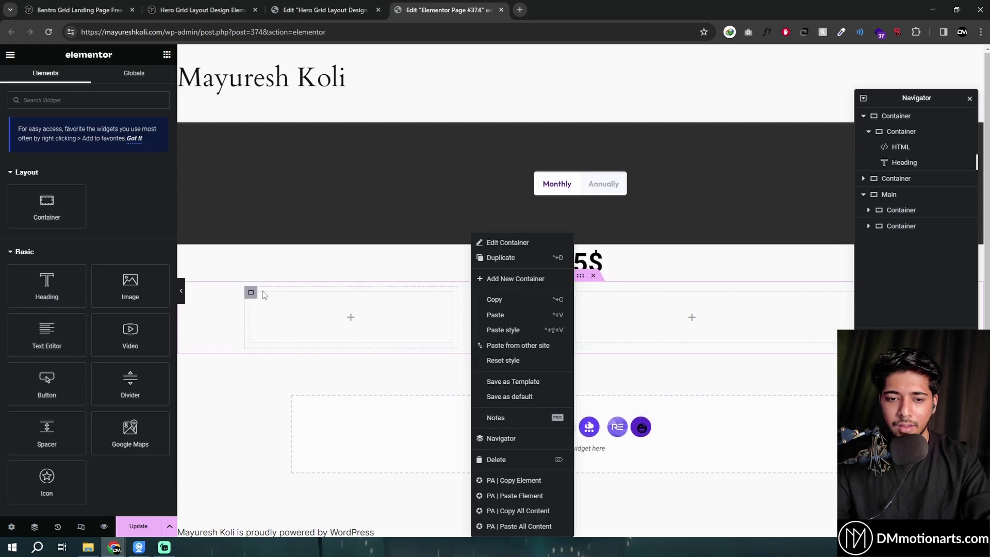
pyautogui.rightClick(251, 293)
pyautogui.click(281, 263)
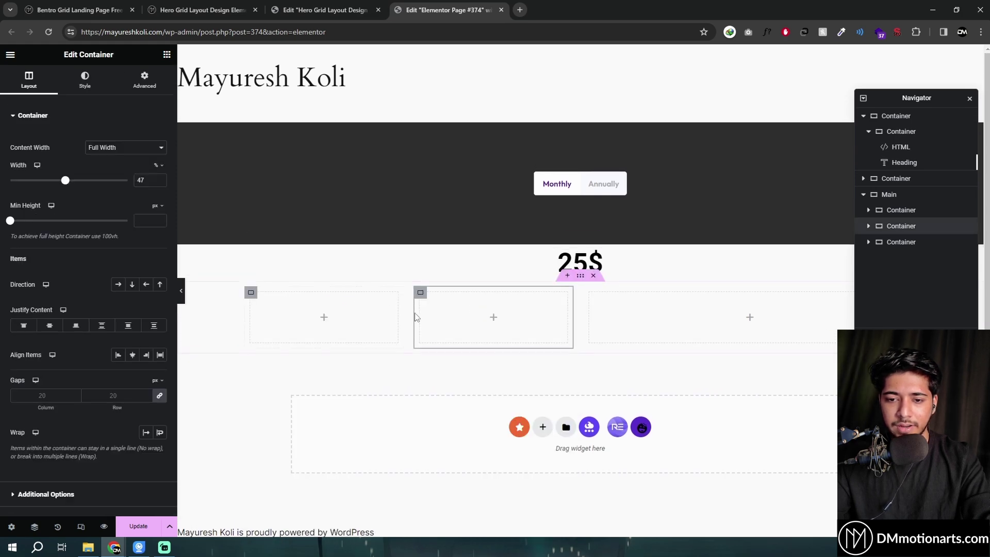
pyautogui.rightClick(593, 291)
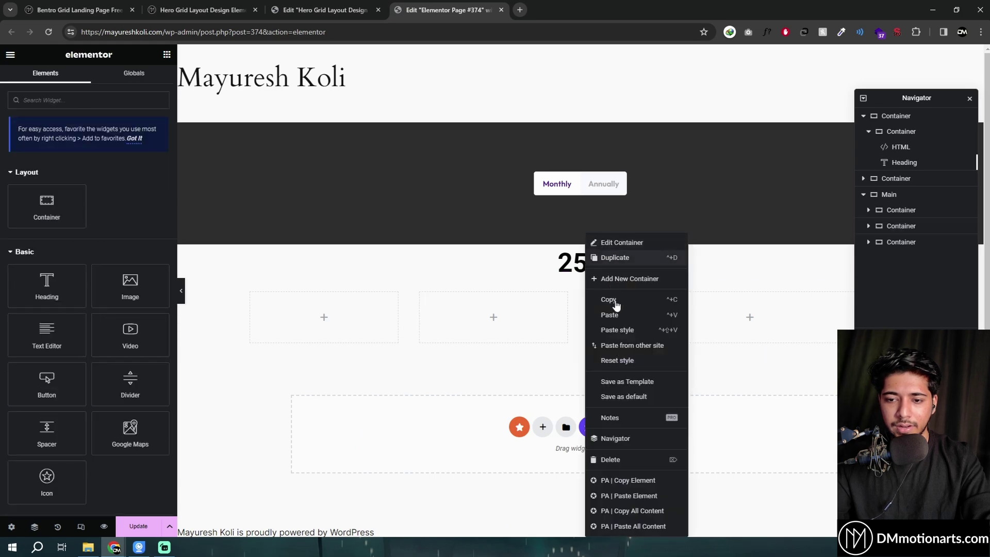
pyautogui.click(608, 257)
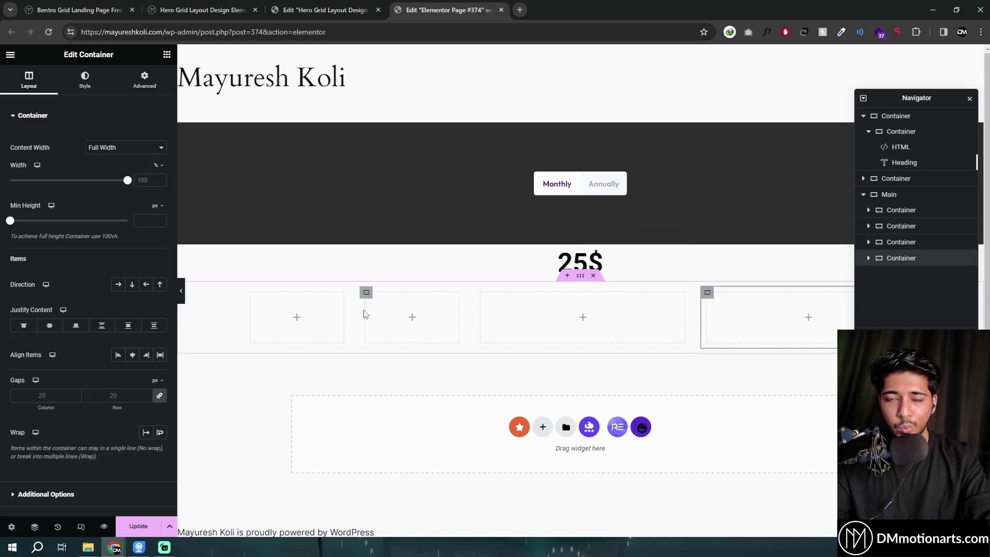
pyautogui.press('Delete')
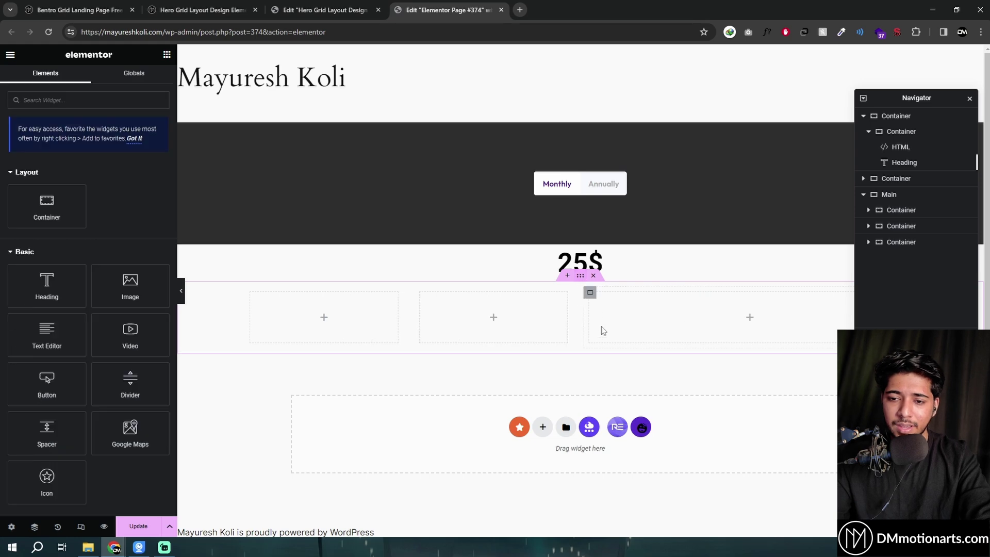
# Duplicate the Main container and set the second nested container of the copy to a width of 53%.
pyautogui.rightClick(584, 282)
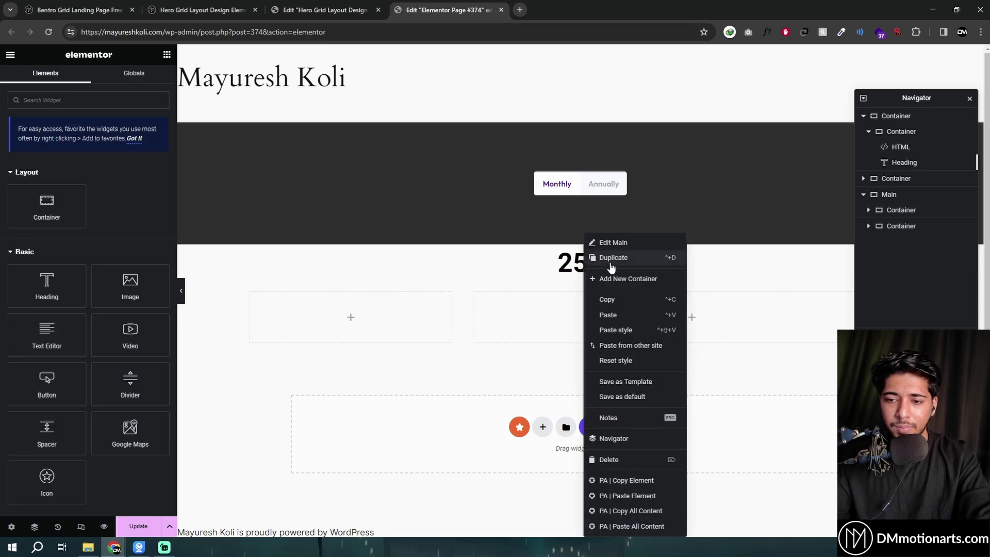
pyautogui.click(614, 257)
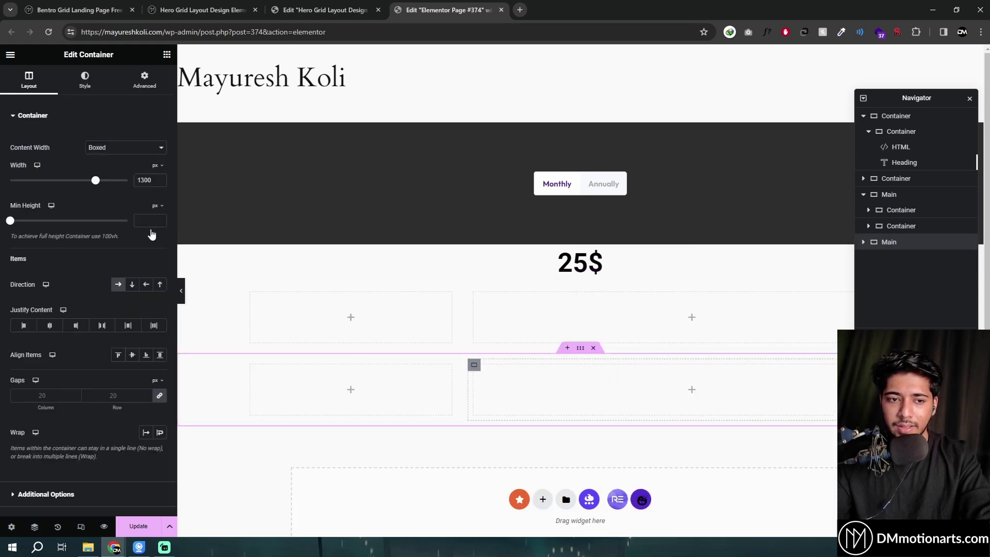
pyautogui.moveTo(126, 183); pyautogui.dragTo(58, 188)
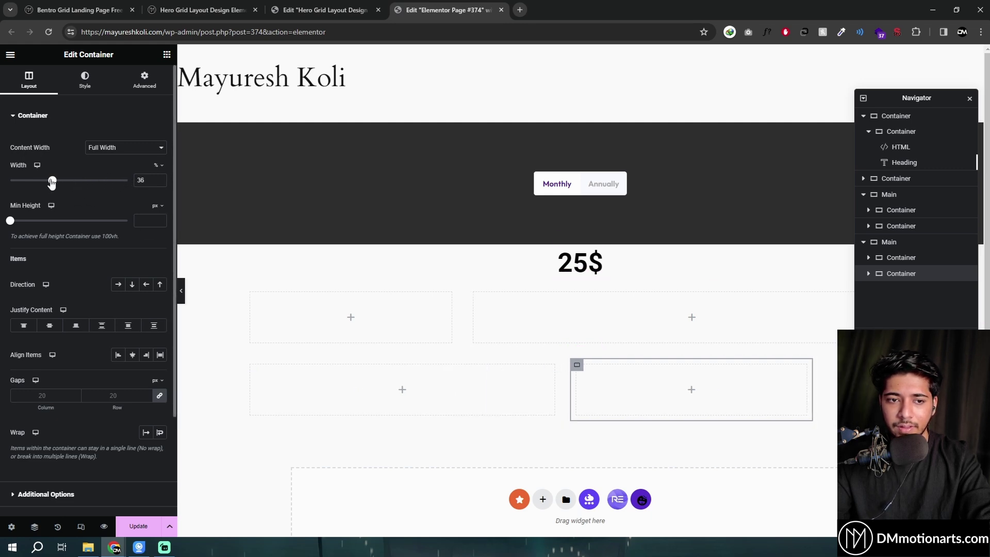
pyautogui.moveTo(52, 183); pyautogui.dragTo(79, 192)
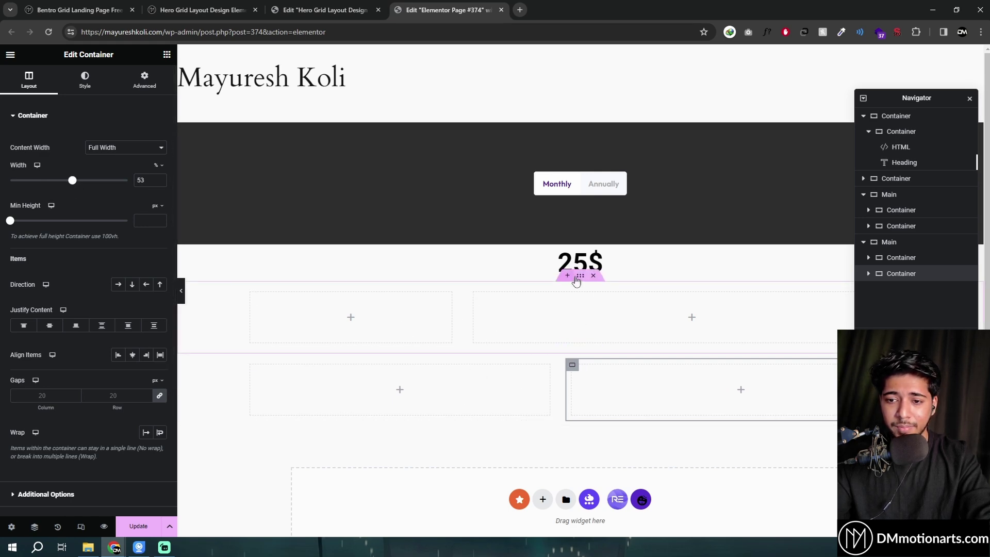
# Delete the duplicated Main container together with its nested containers.
pyautogui.rightClick(583, 354)
pyautogui.click(573, 365)
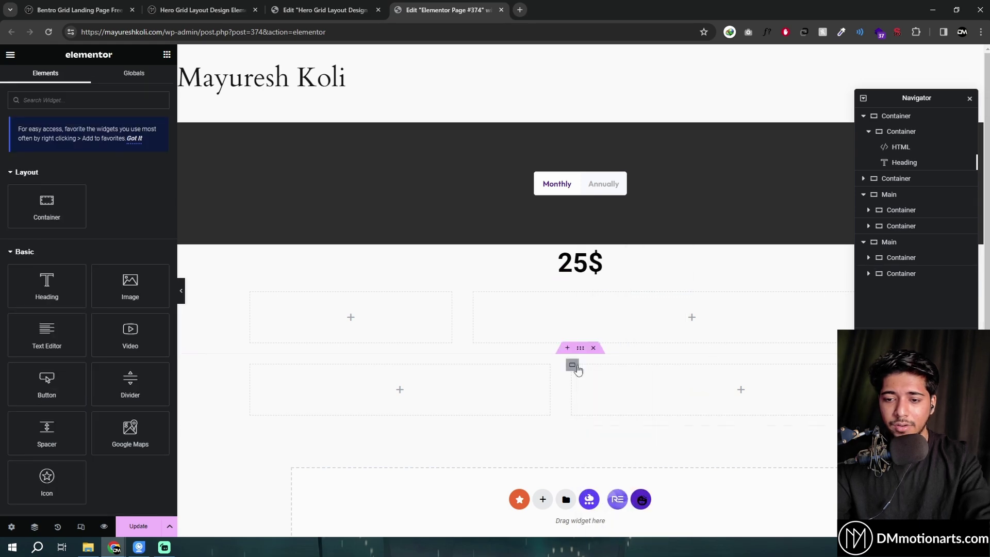
pyautogui.click(581, 349)
pyautogui.press('Delete')
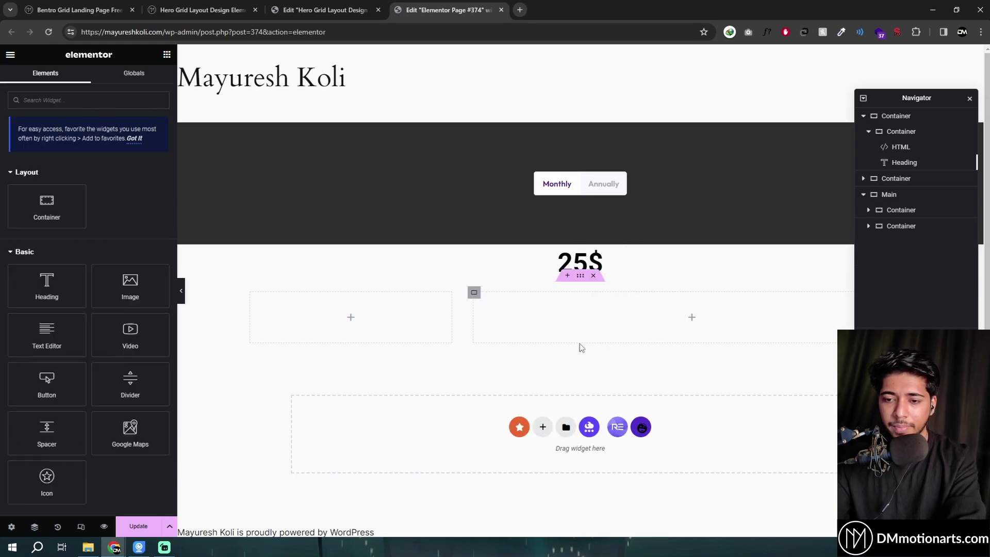
# Add a column-direction container above Main and set its minimum height to 513 px.
pyautogui.click(567, 275)
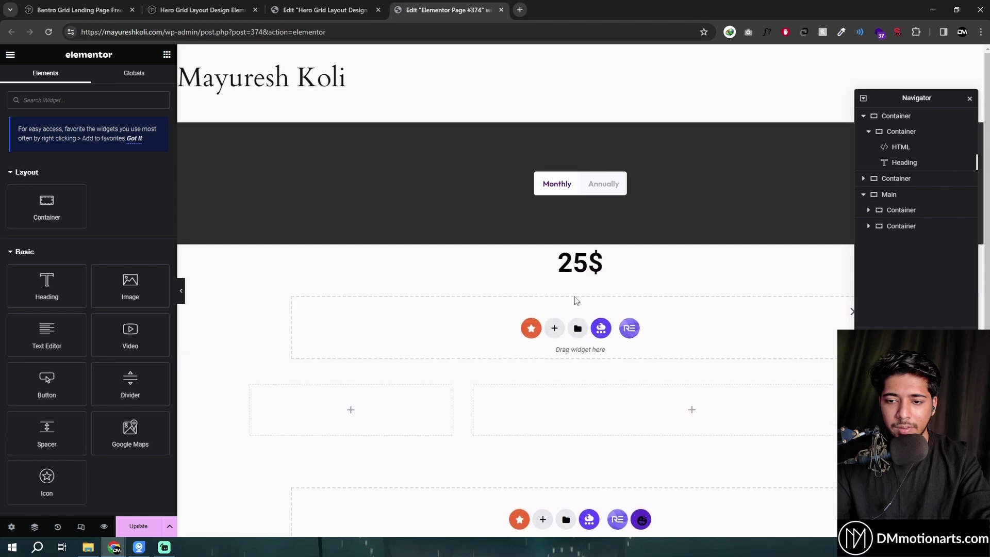
pyautogui.click(554, 329)
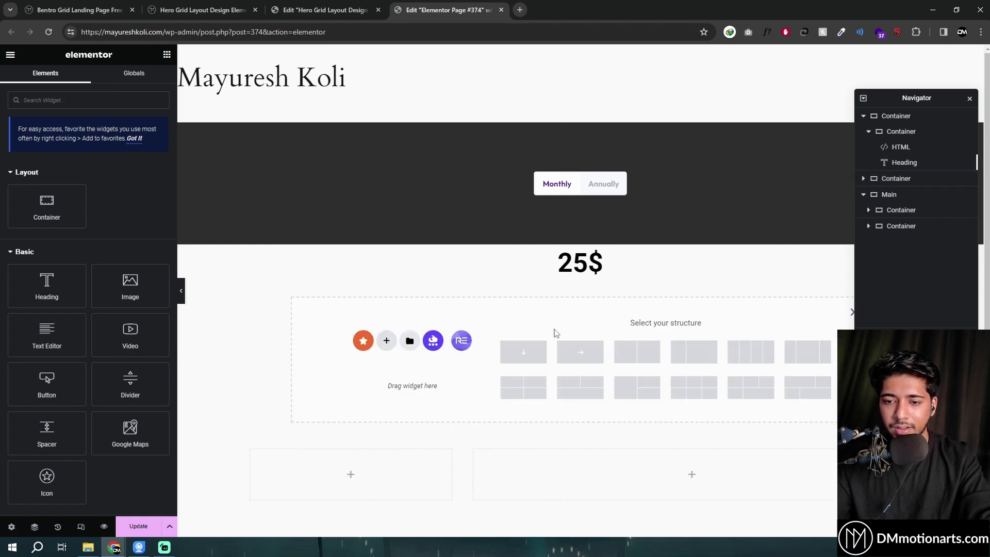
pyautogui.click(523, 352)
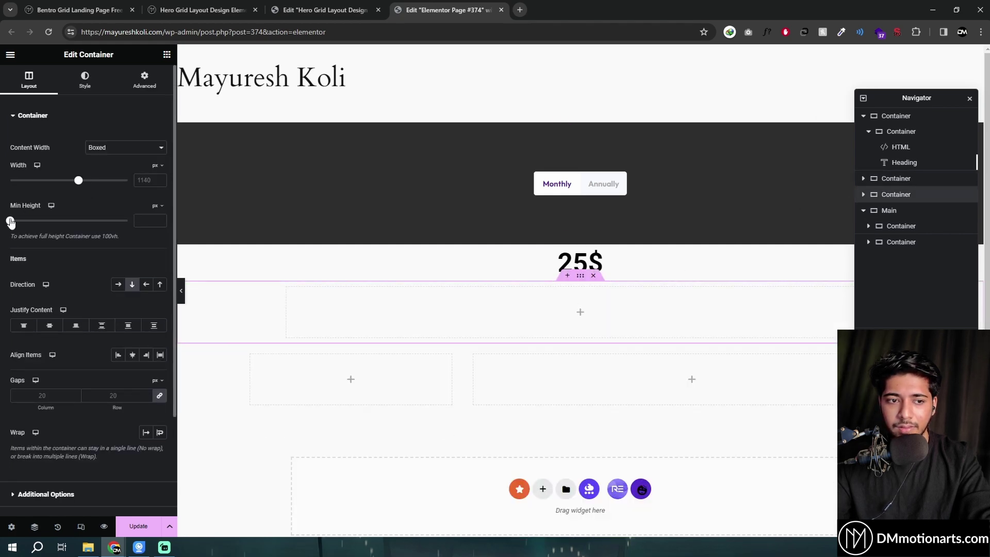
pyautogui.moveTo(11, 221); pyautogui.dragTo(51, 221)
pyautogui.scroll(-5, 557, 232)
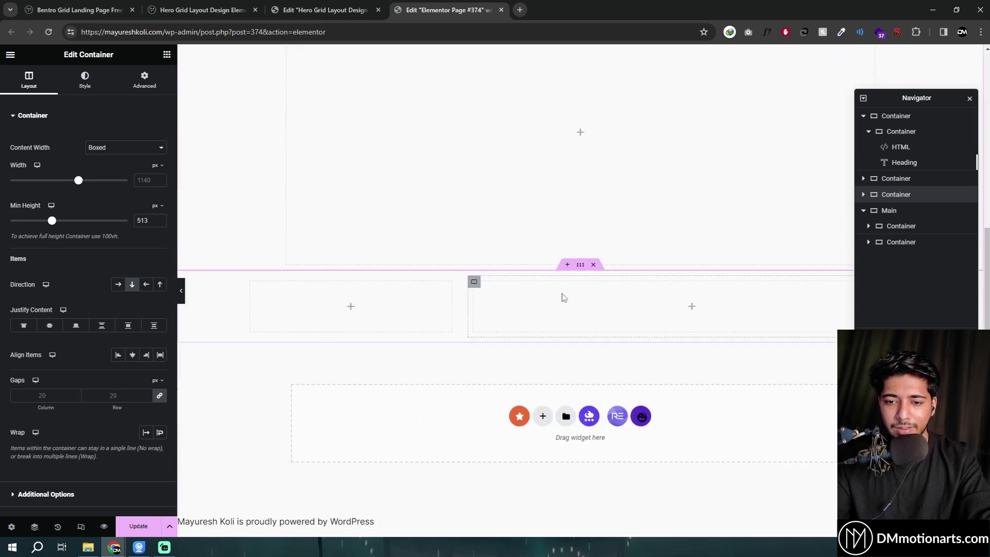
# Turn on wrapping for the Main container's items and check the widths of its two nested containers.
pyautogui.click(580, 268)
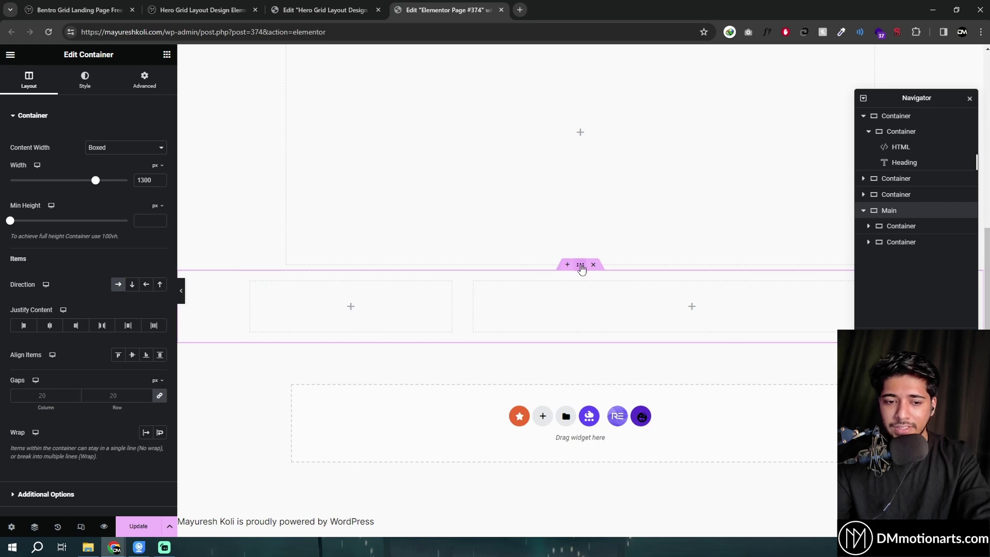
pyautogui.click(160, 433)
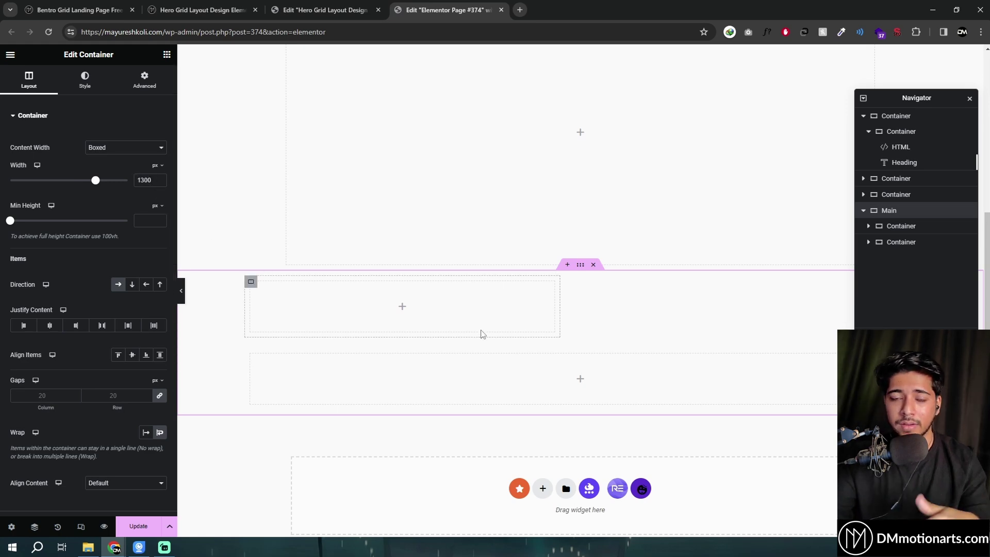
pyautogui.click(251, 286)
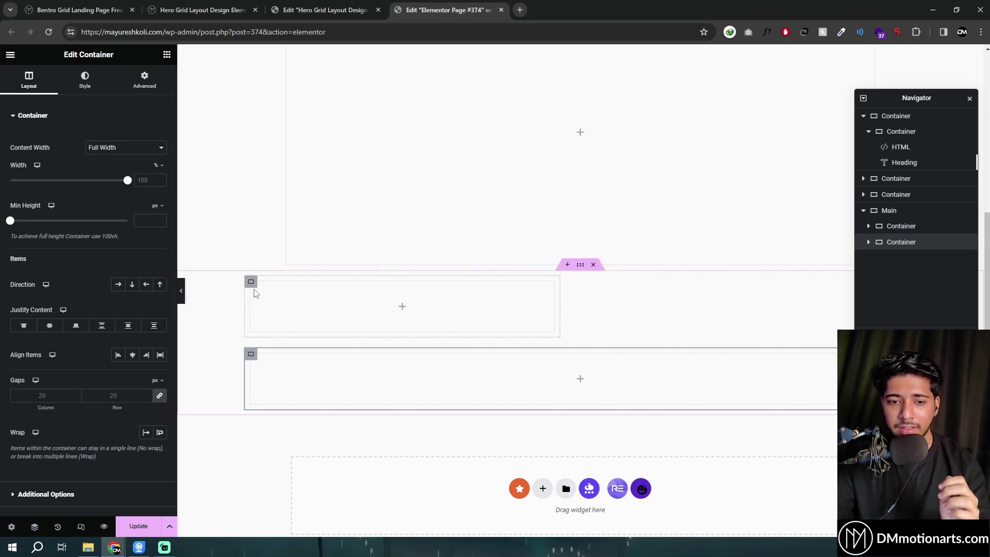
pyautogui.click(251, 283)
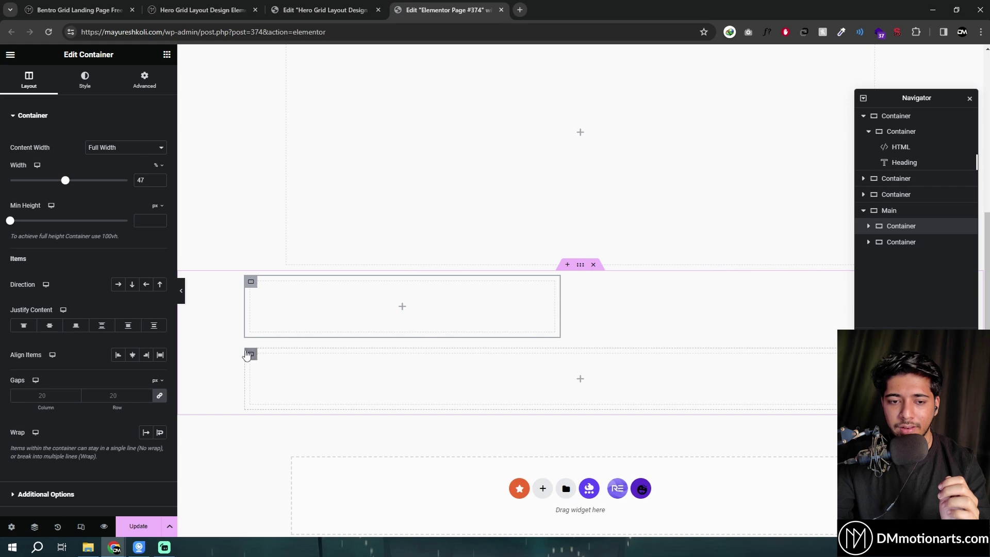
# Try widths of 43% and 53% on the second nested container in Main.
pyautogui.click(249, 355)
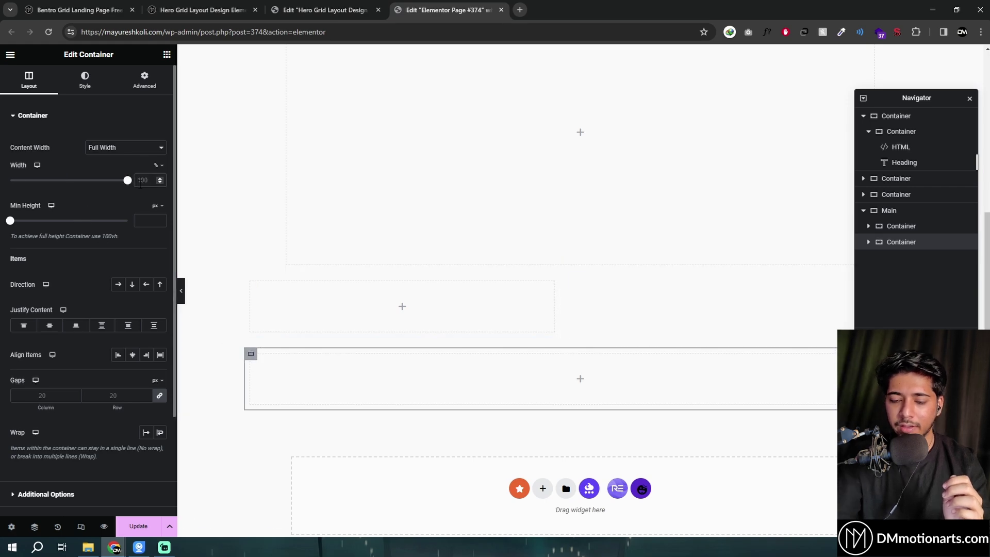
pyautogui.write('43')
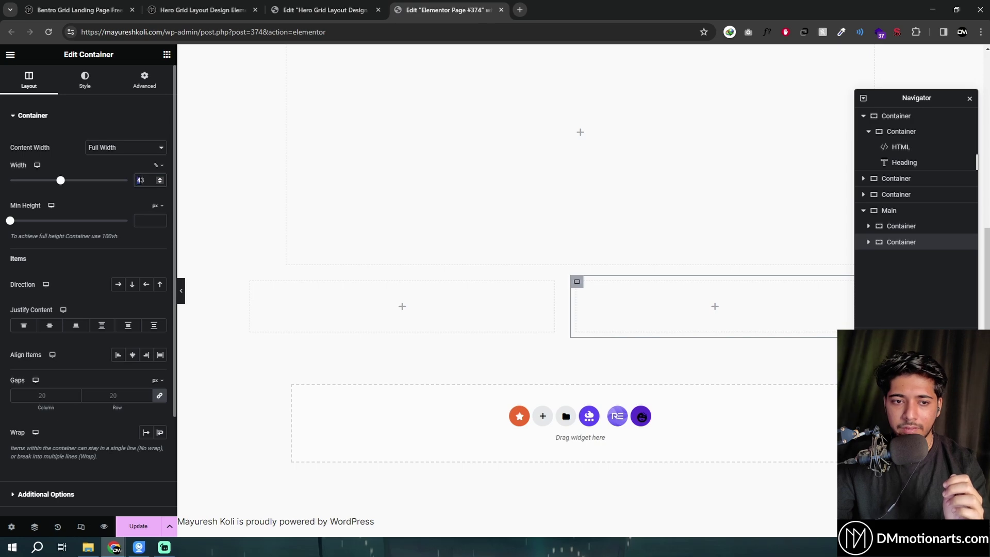
pyautogui.write('53')
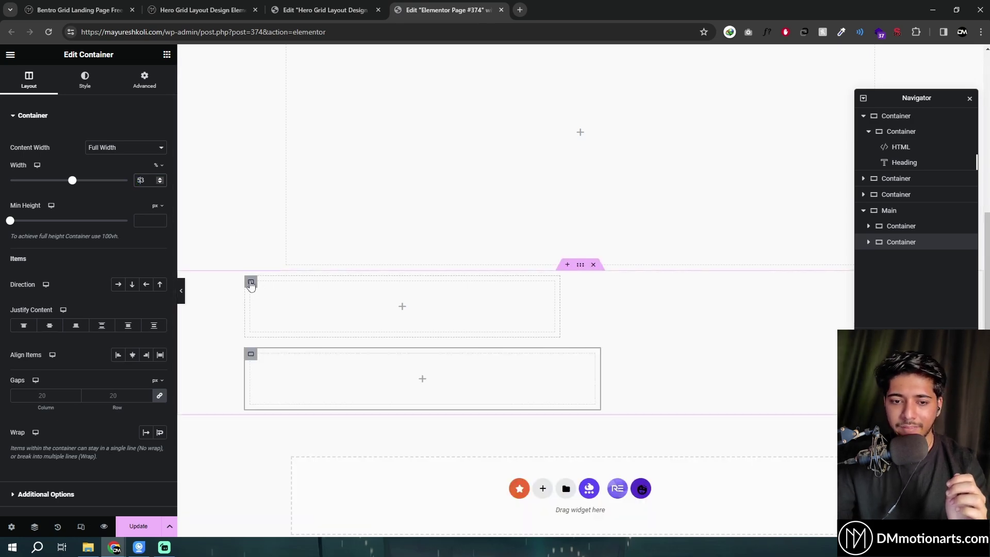
pyautogui.click(581, 267)
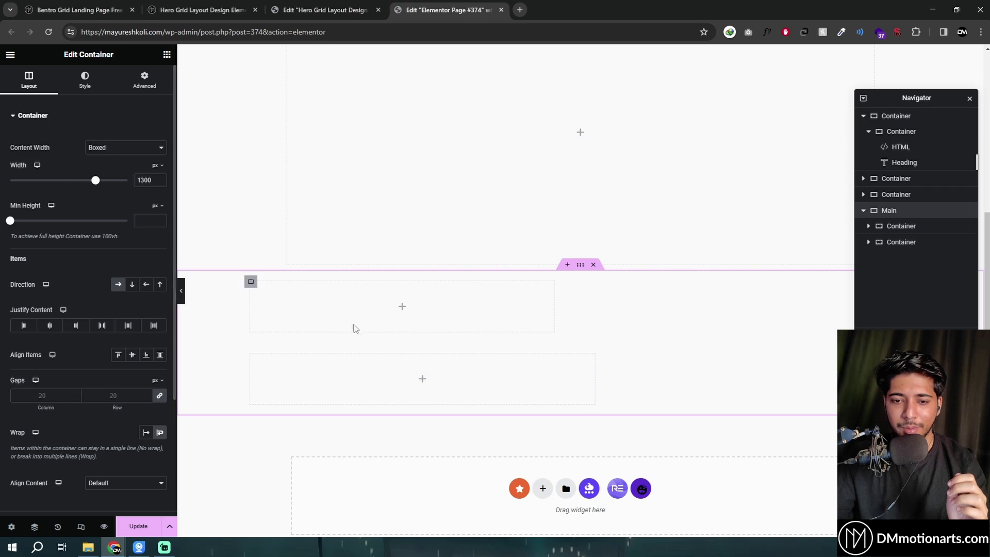
# Set the second nested container's width to 51% so that it shares a row with the first.
pyautogui.click(251, 356)
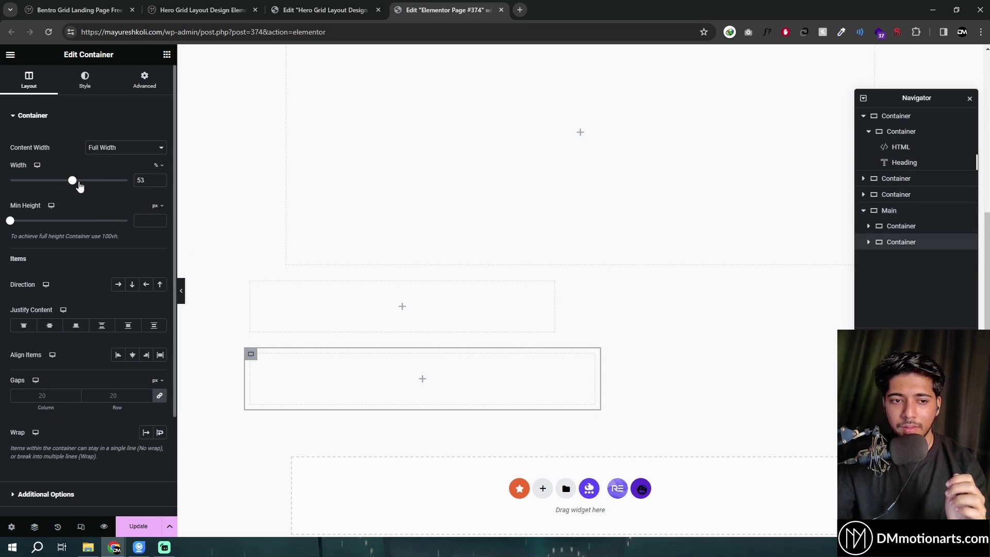
pyautogui.click(160, 183)
pyautogui.click(159, 183)
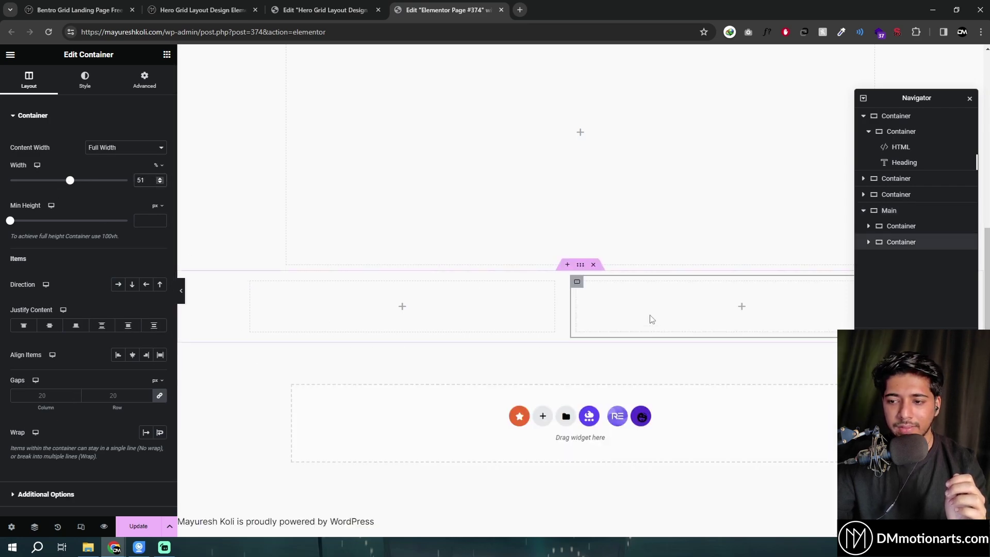
# Duplicate the 51% wide nested container inside Main.
pyautogui.scroll(1, 669, 269)
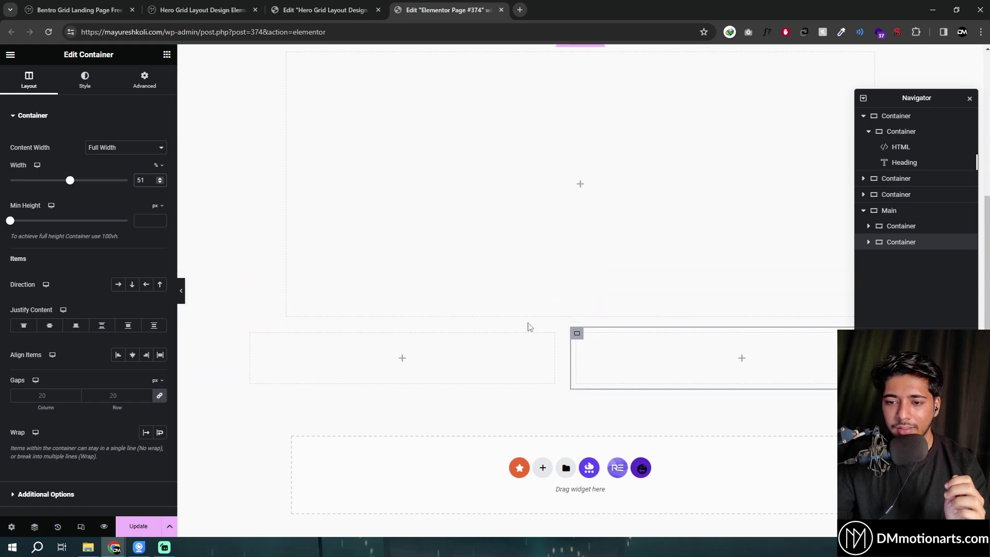
pyautogui.rightClick(580, 337)
pyautogui.click(612, 259)
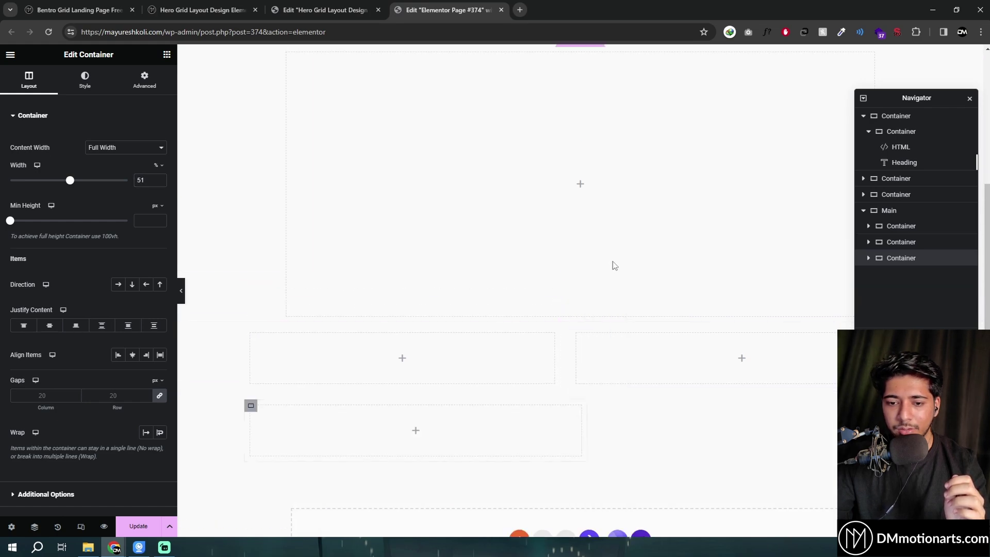
# Duplicate the third nested container so that Main holds four nested containers.
pyautogui.scroll(-2, 538, 334)
pyautogui.rightClick(242, 305)
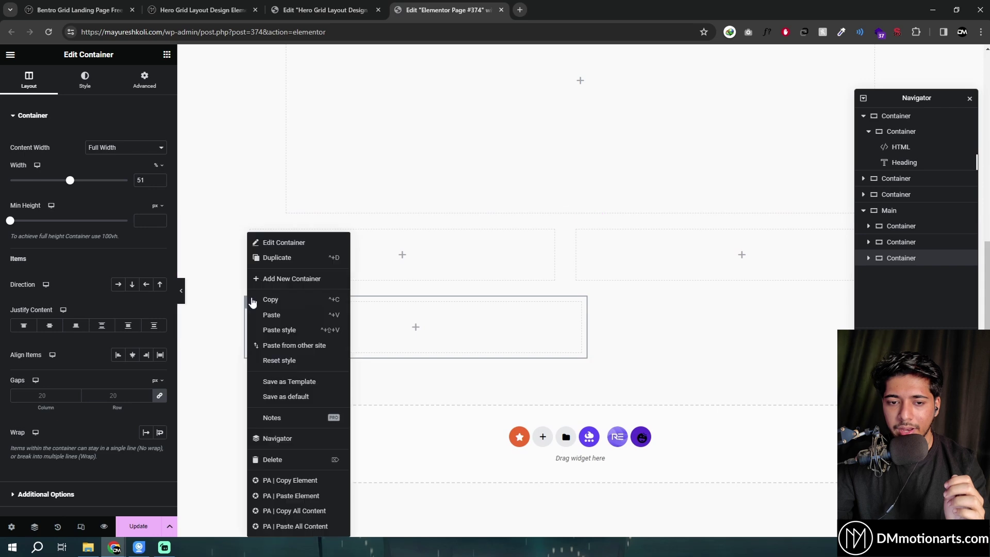
pyautogui.click(289, 263)
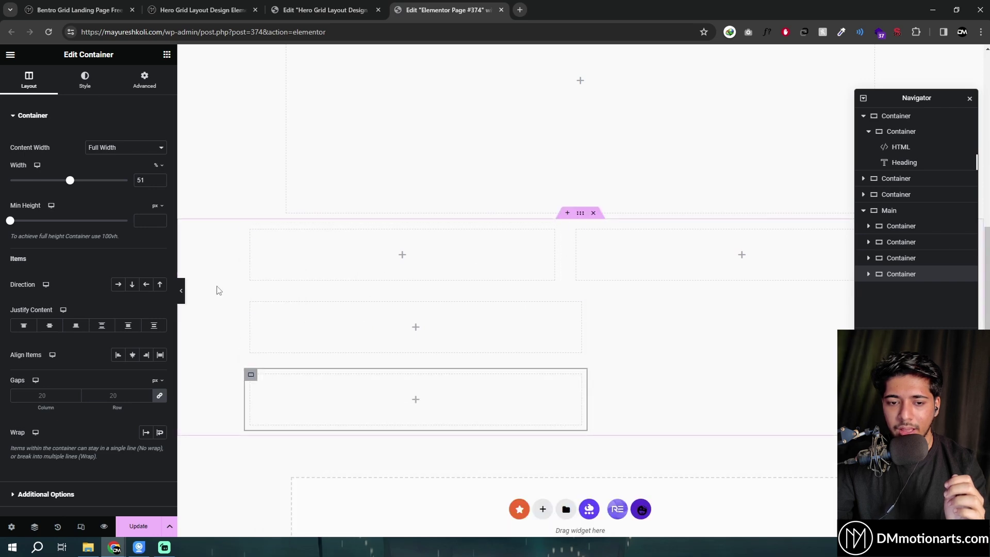
# Give the fourth nested container a classic pink background colour.
pyautogui.click(85, 80)
pyautogui.click(118, 161)
pyautogui.click(160, 183)
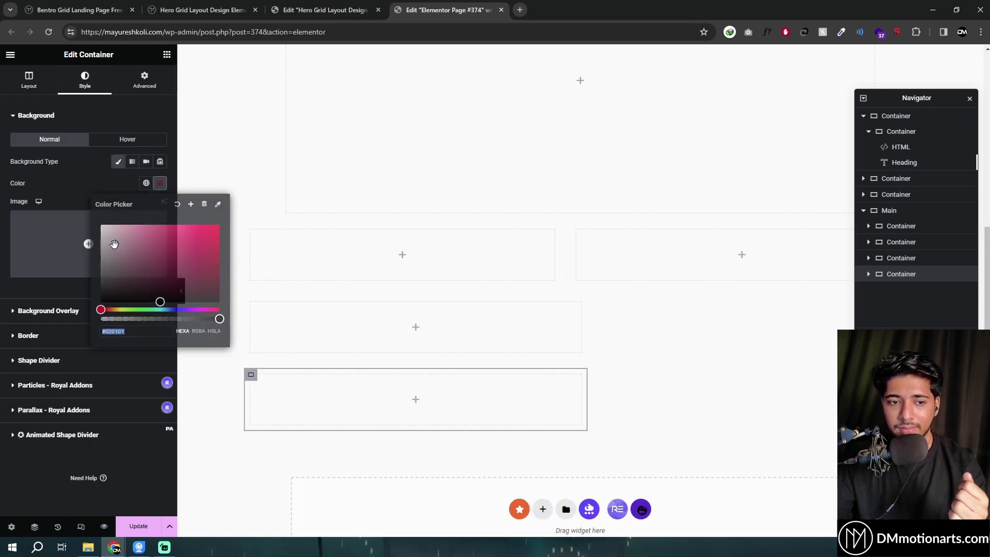
pyautogui.click(129, 222)
pyautogui.click(139, 224)
# Give the third nested container a classic light cyan background colour.
pyautogui.click(251, 302)
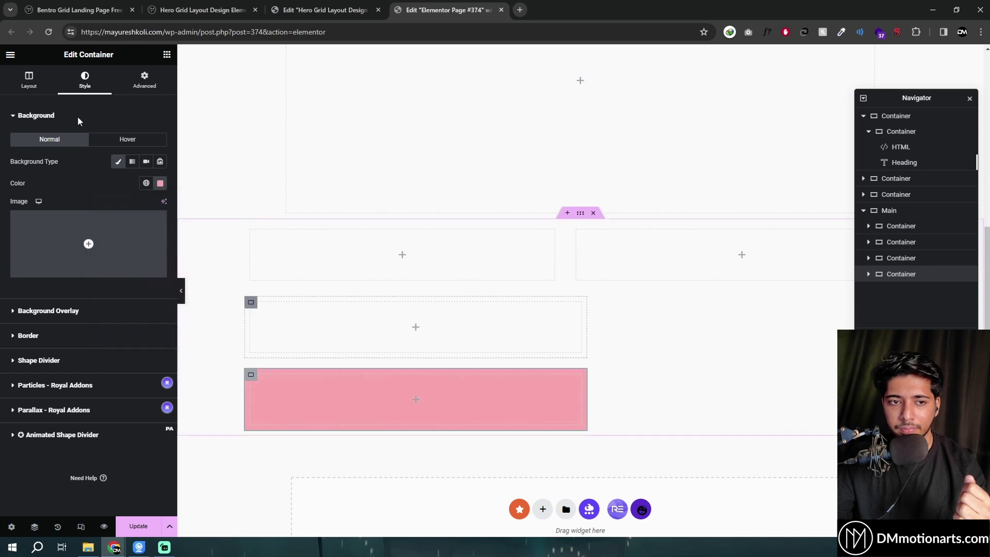
pyautogui.click(87, 81)
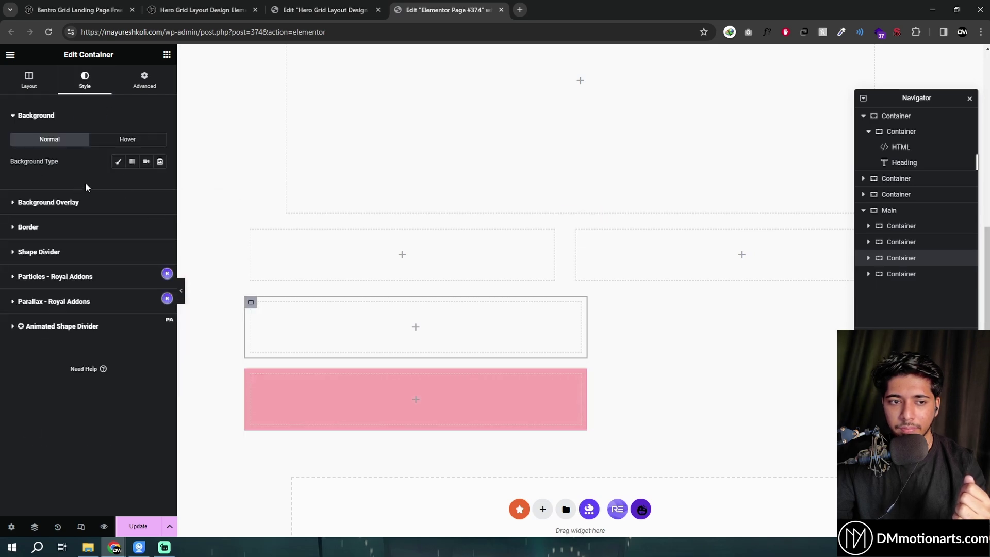
pyautogui.click(118, 161)
pyautogui.click(159, 183)
pyautogui.click(149, 223)
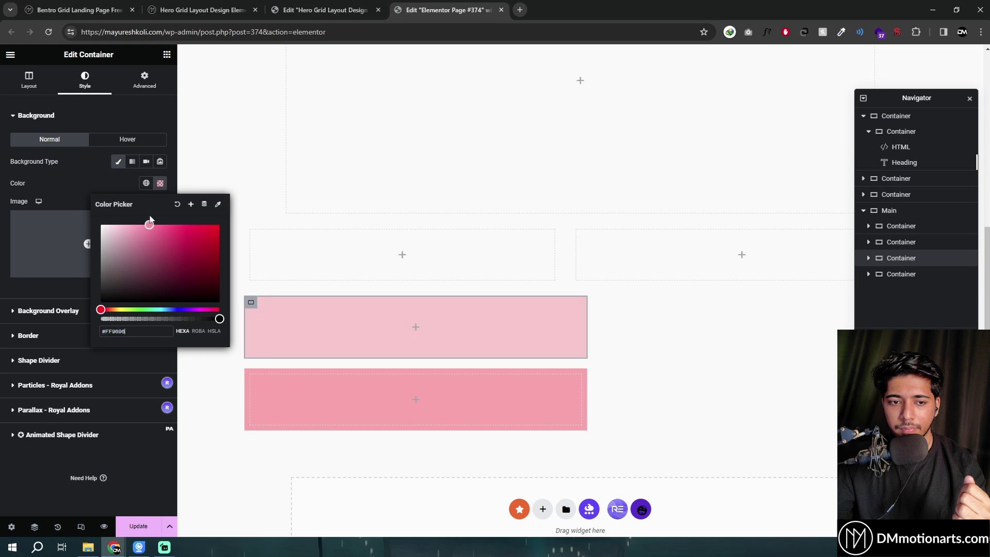
pyautogui.moveTo(153, 309); pyautogui.dragTo(161, 310)
pyautogui.click(45, 280)
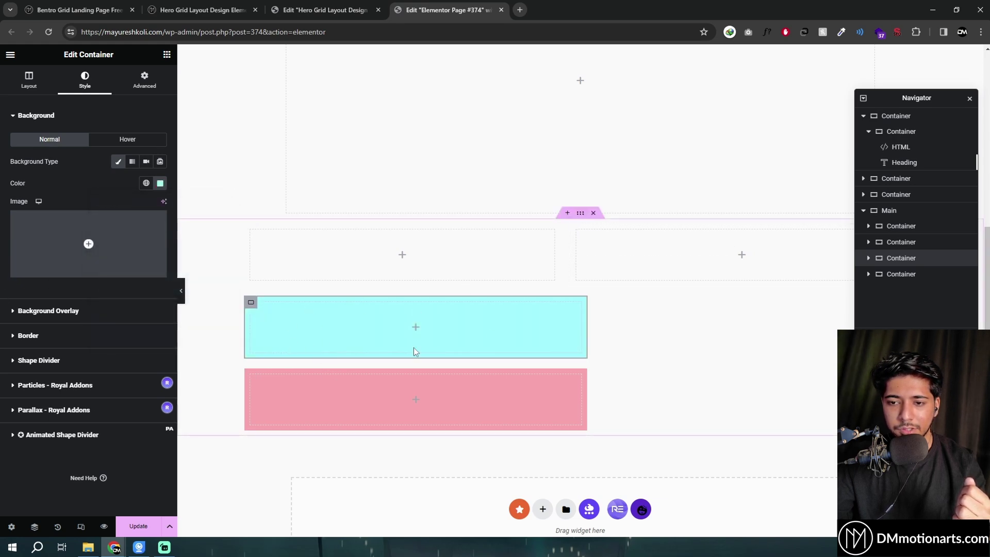
# Set the second nested container's width to 21% and narrow the cyan container to about 29%.
pyautogui.click(577, 230)
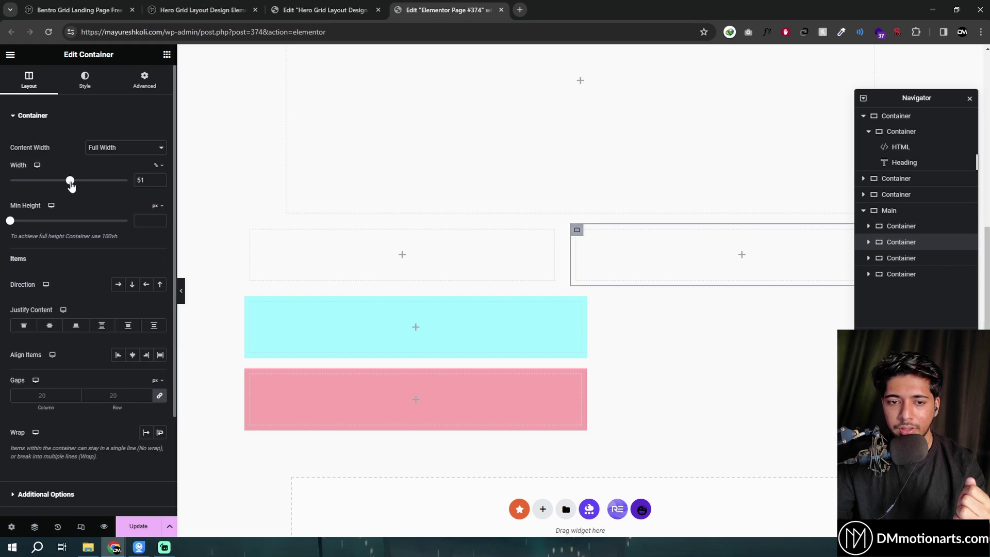
pyautogui.moveTo(69, 185); pyautogui.dragTo(35, 199)
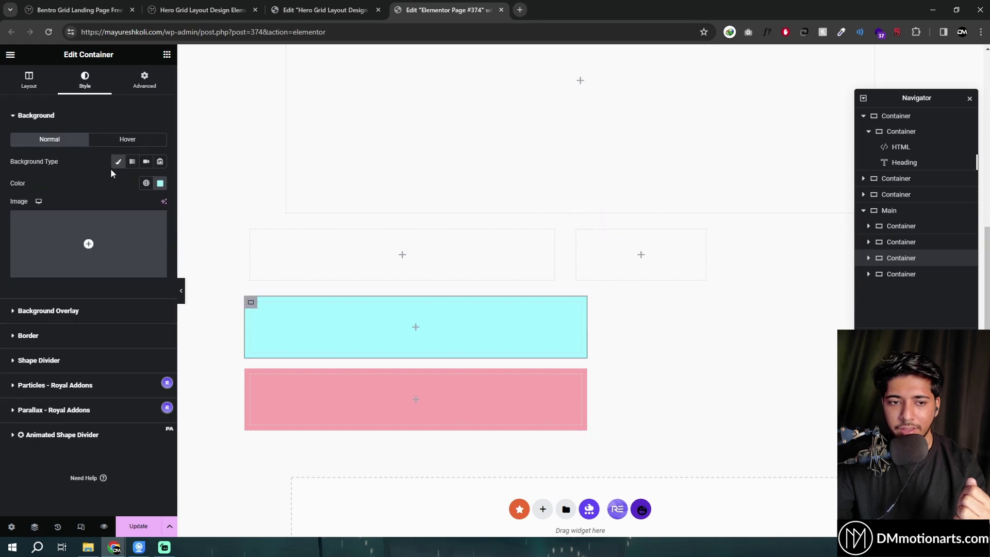
pyautogui.click(46, 86)
pyautogui.moveTo(71, 183); pyautogui.dragTo(44, 181)
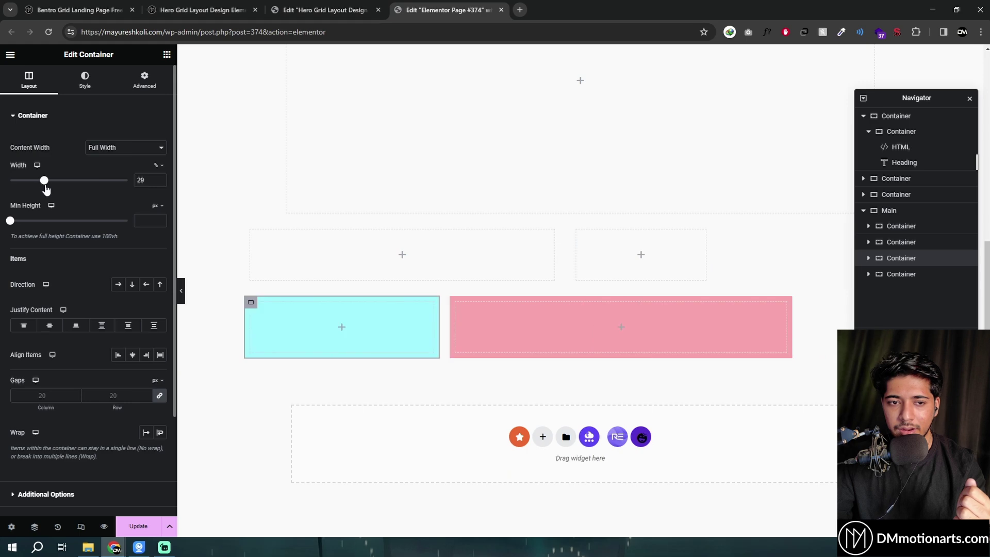
# Check the widths of the two uncoloured containers, then try 27% on the cyan container and set it to 29%.
pyautogui.click(251, 233)
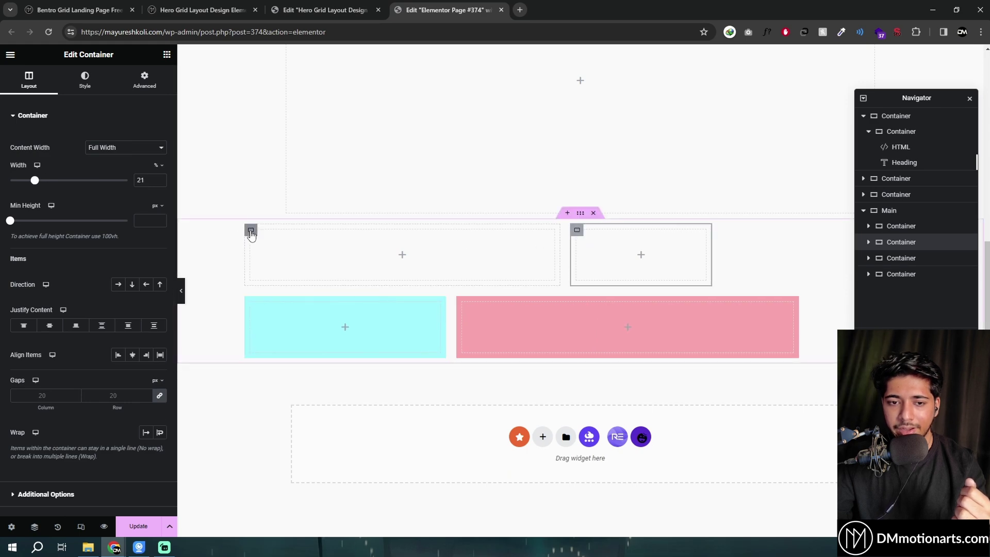
pyautogui.click(251, 232)
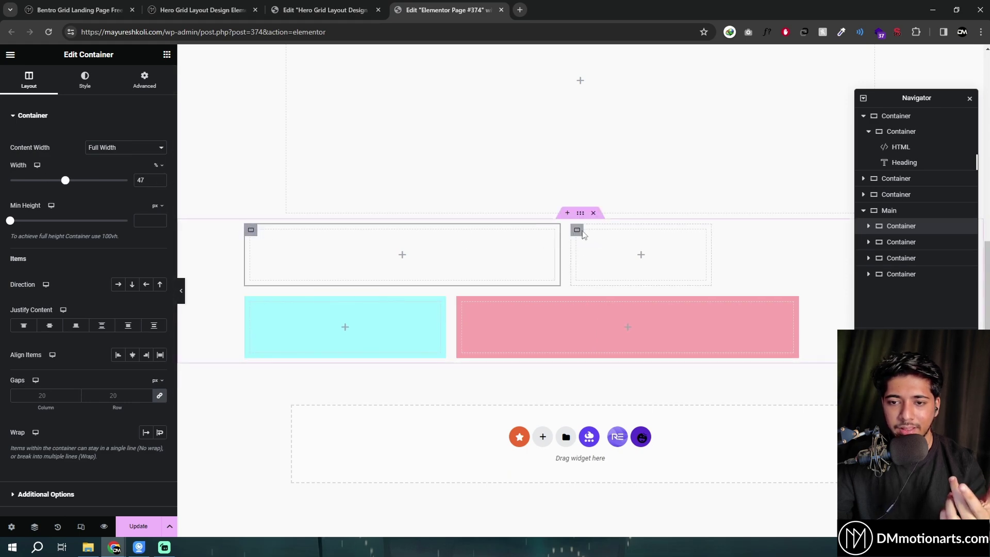
pyautogui.click(577, 230)
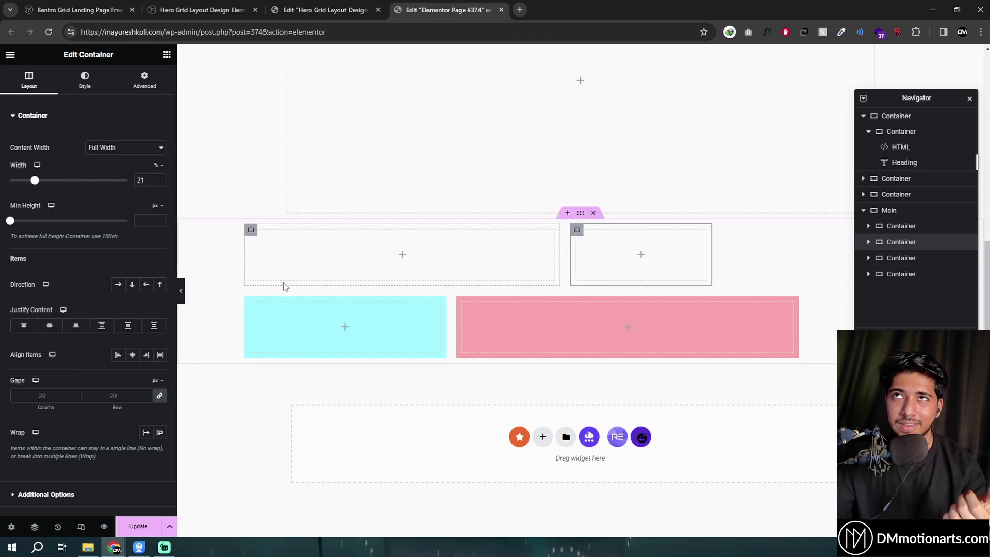
pyautogui.click(252, 231)
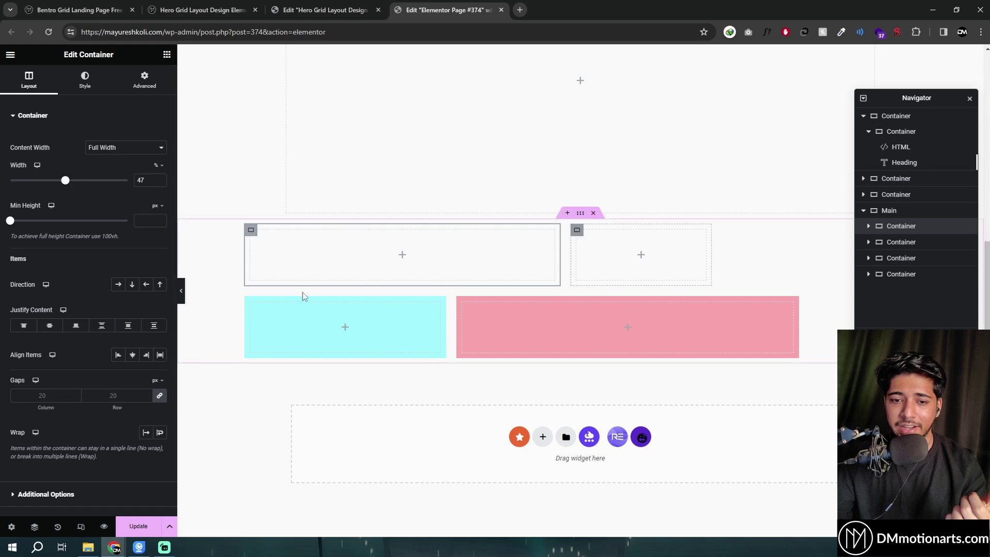
pyautogui.click(251, 302)
pyautogui.moveTo(46, 183); pyautogui.dragTo(42, 183)
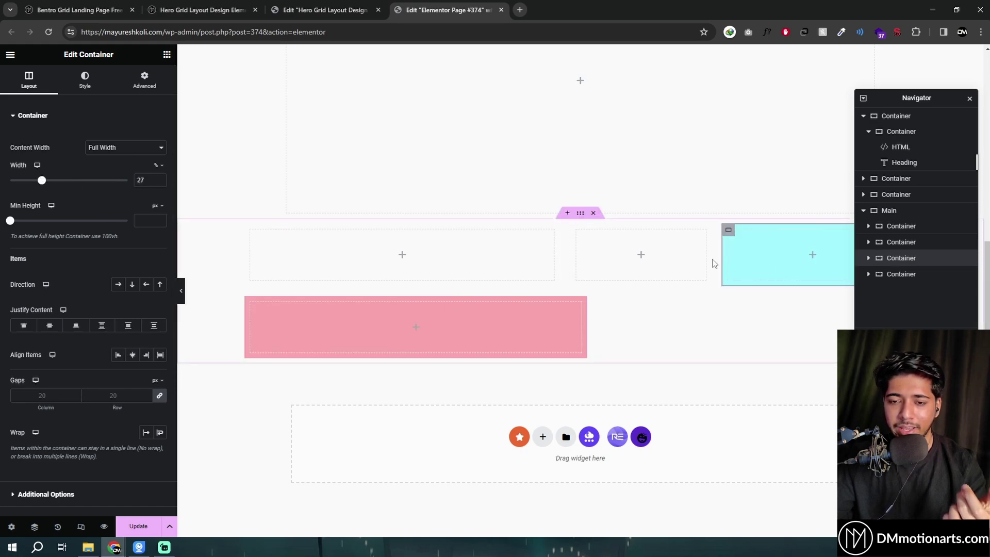
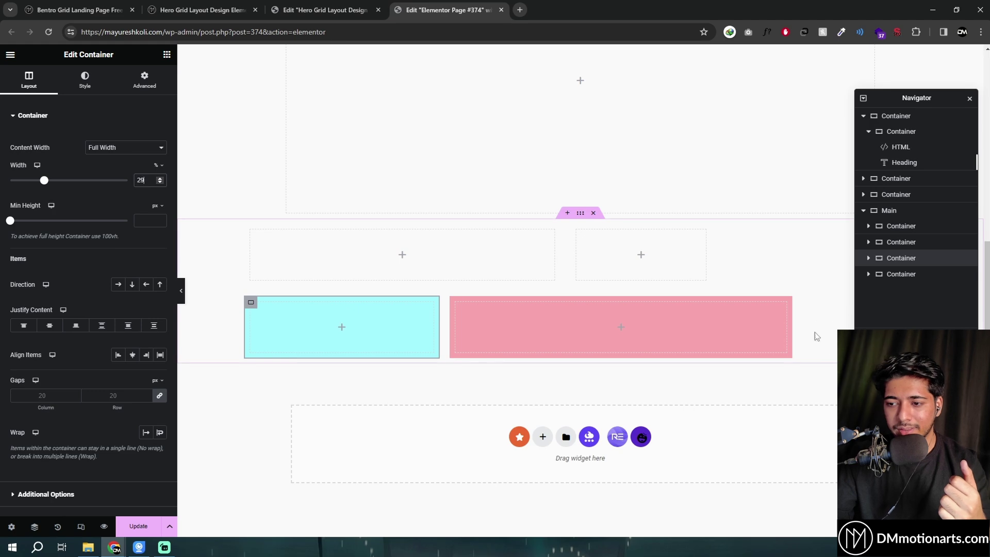
# Move the Navigator out of the way and set the first nested container's size to Grow.
pyautogui.click(580, 213)
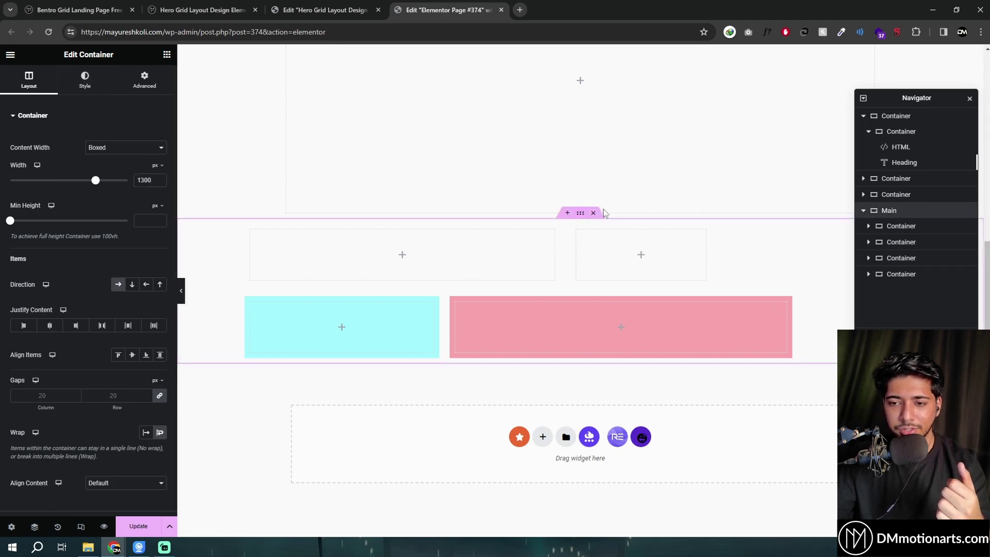
pyautogui.scroll(-1, 267, 261)
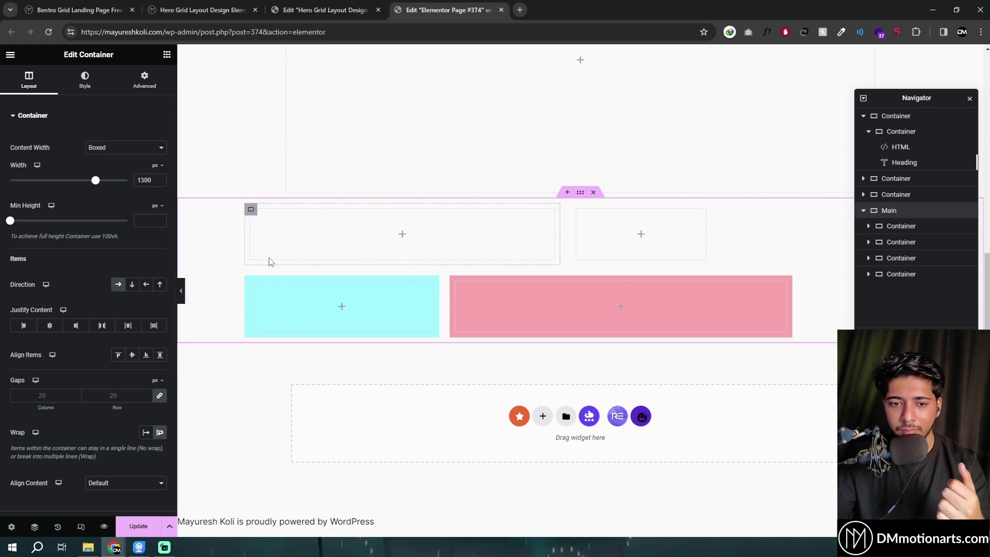
pyautogui.hotkey('ctrl', 'i')
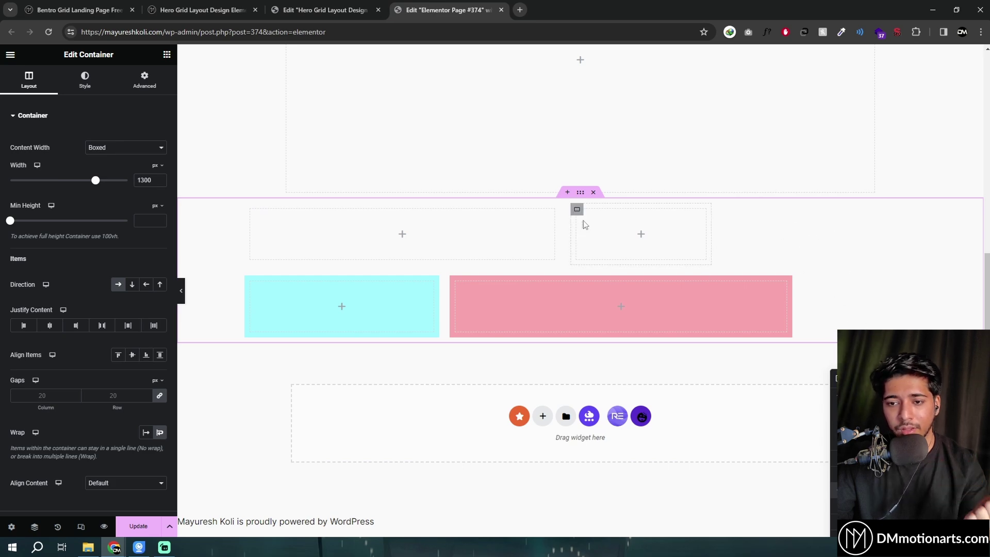
pyautogui.click(576, 208)
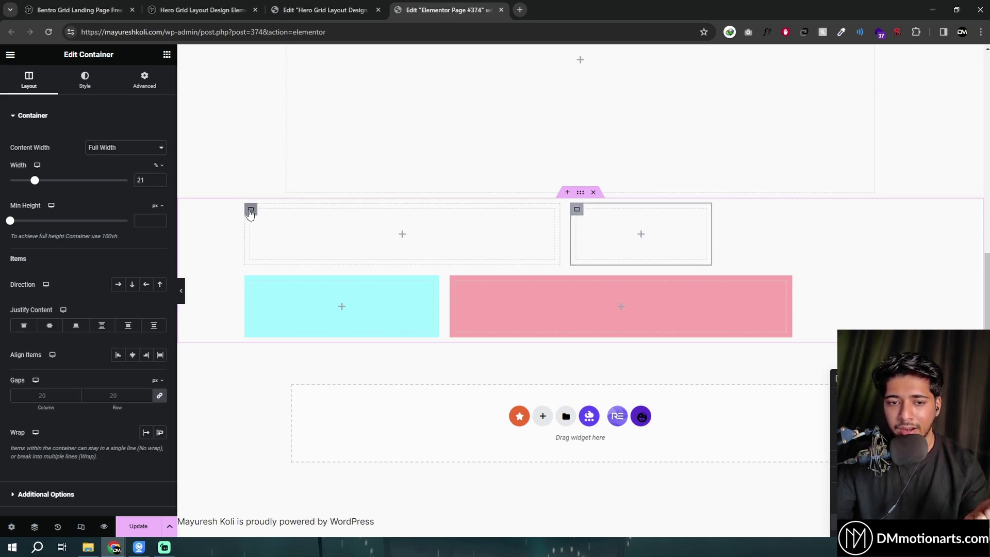
pyautogui.click(251, 212)
pyautogui.click(145, 80)
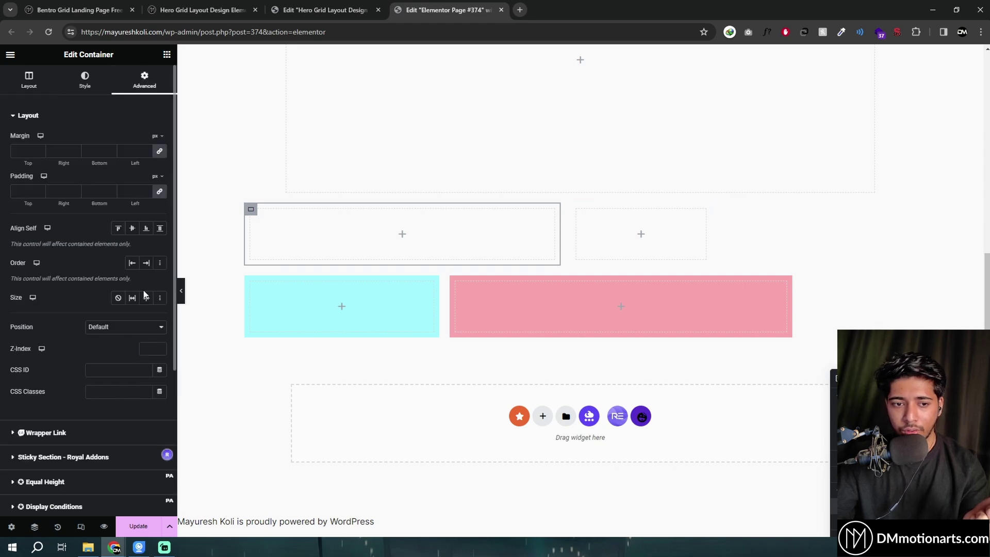
pyautogui.click(133, 299)
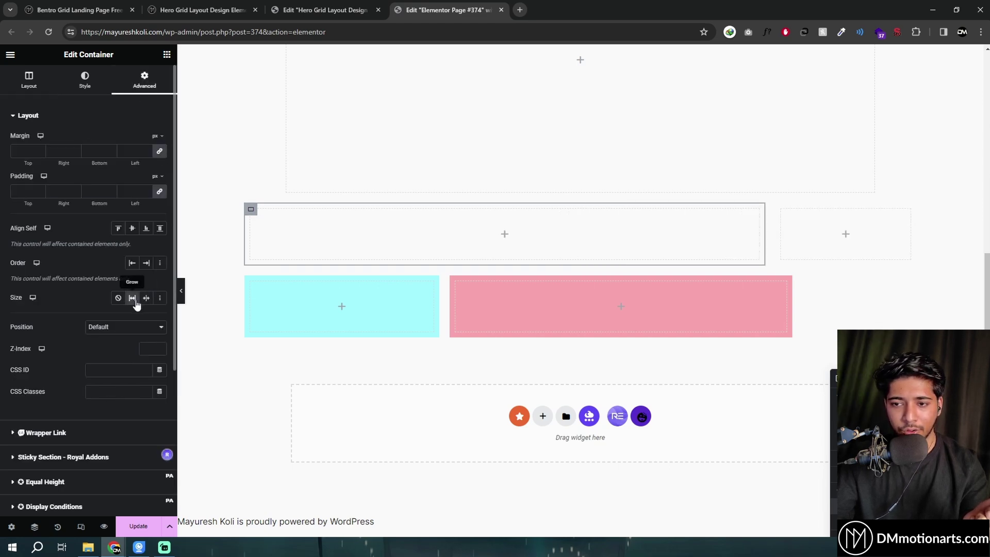
# Set the size of the second nested container and of the cyan container to Grow.
pyautogui.click(781, 213)
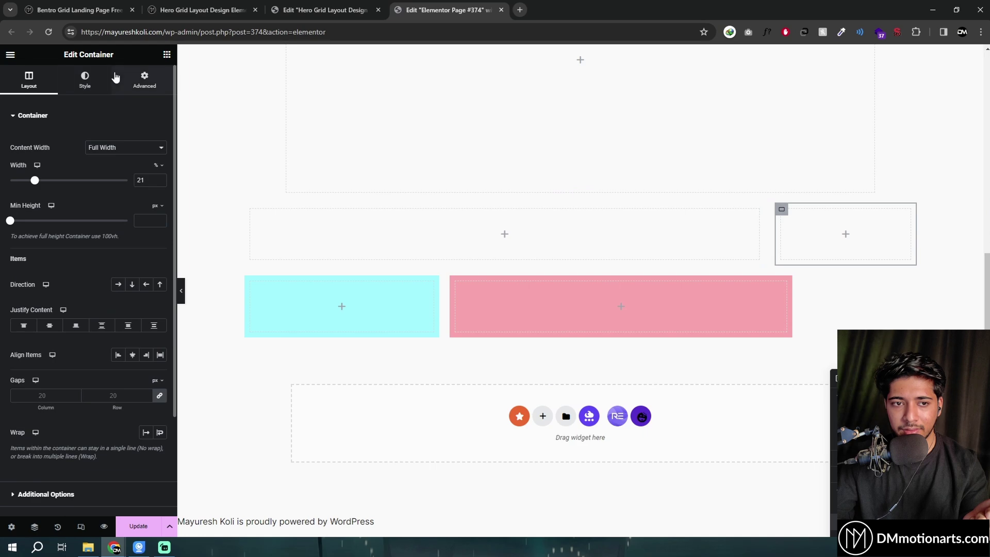
pyautogui.click(116, 78)
pyautogui.click(133, 303)
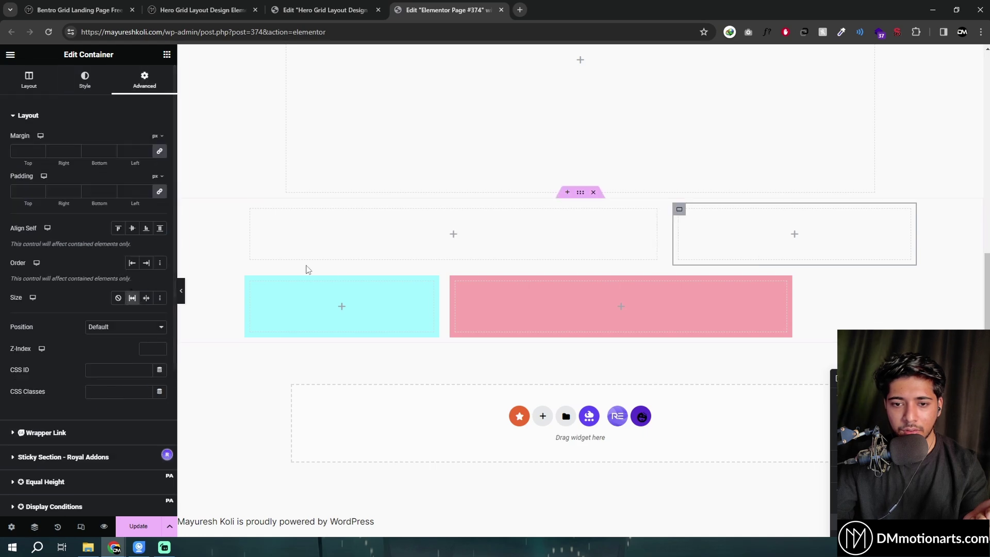
pyautogui.click(310, 309)
pyautogui.click(145, 80)
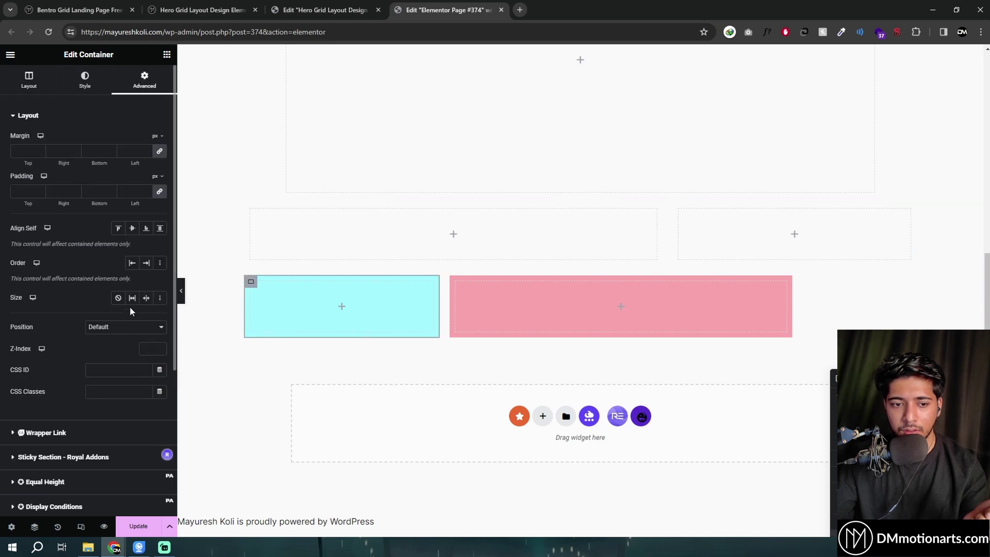
pyautogui.click(133, 298)
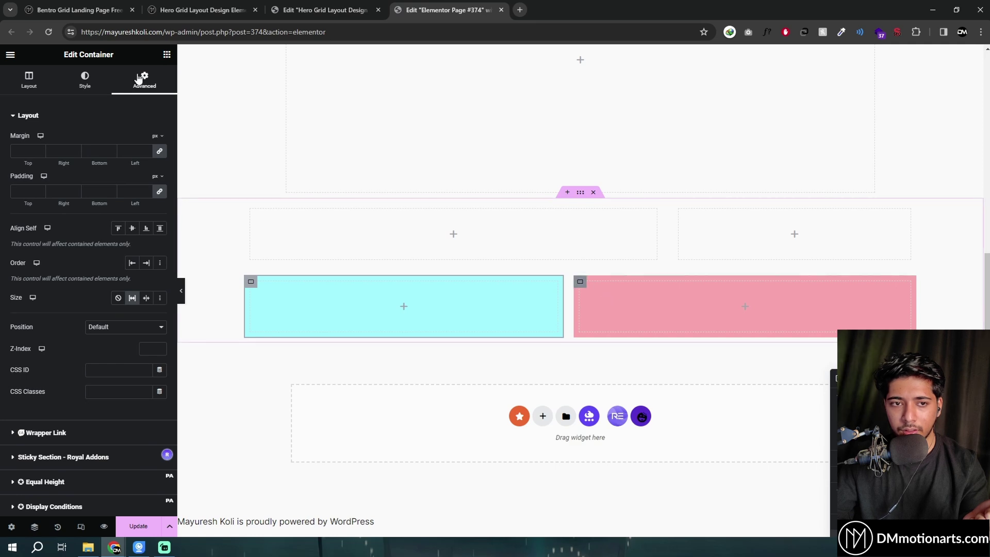
# Toggle Grow on and off for the pink container, then for the cyan one, to compare how they fill the row.
pyautogui.click(133, 298)
pyautogui.click(132, 299)
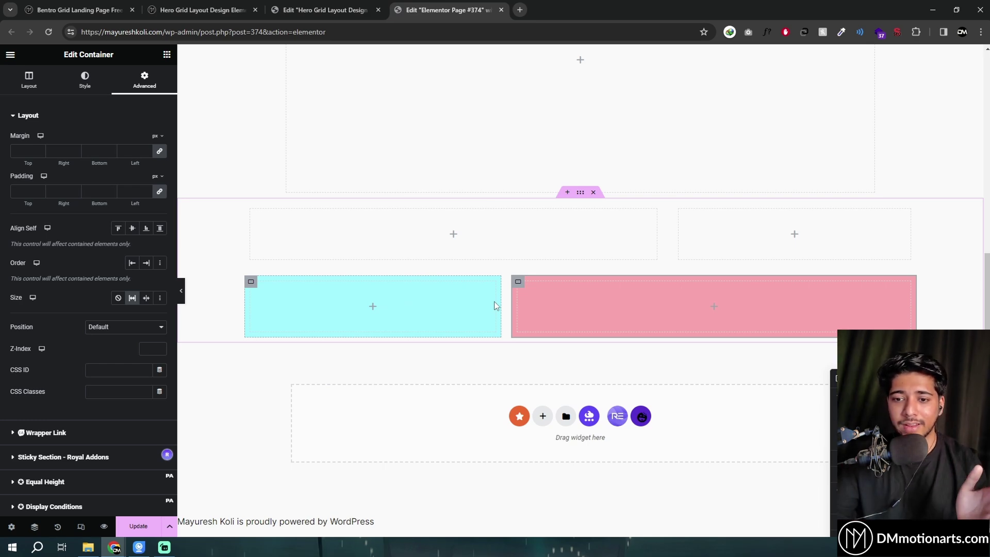
pyautogui.click(132, 298)
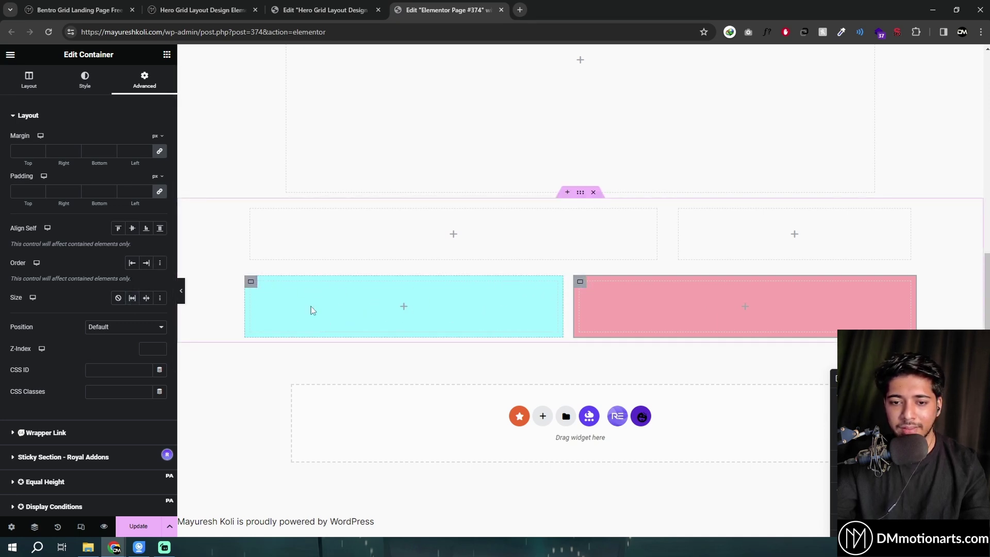
pyautogui.click(129, 303)
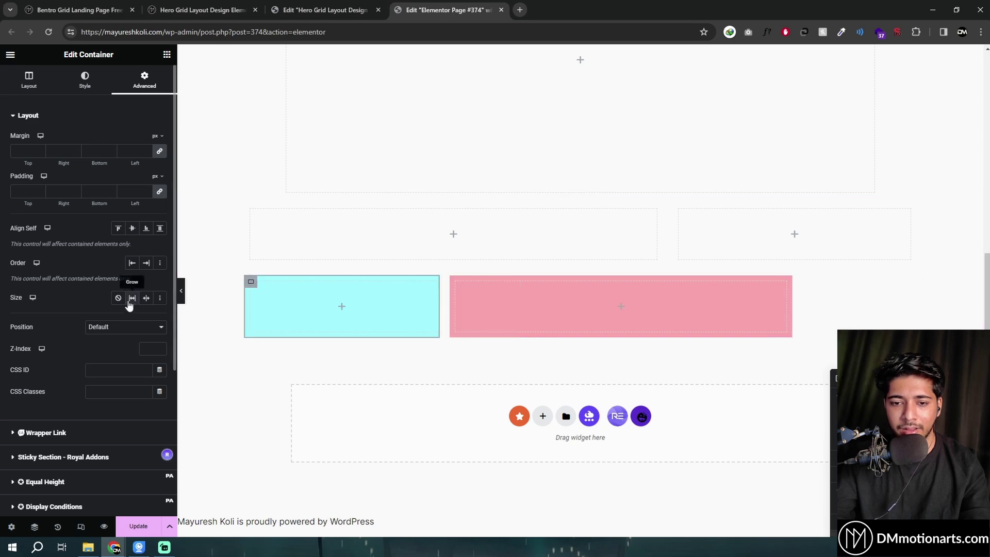
pyautogui.click(130, 303)
pyautogui.click(130, 303)
pyautogui.click(131, 304)
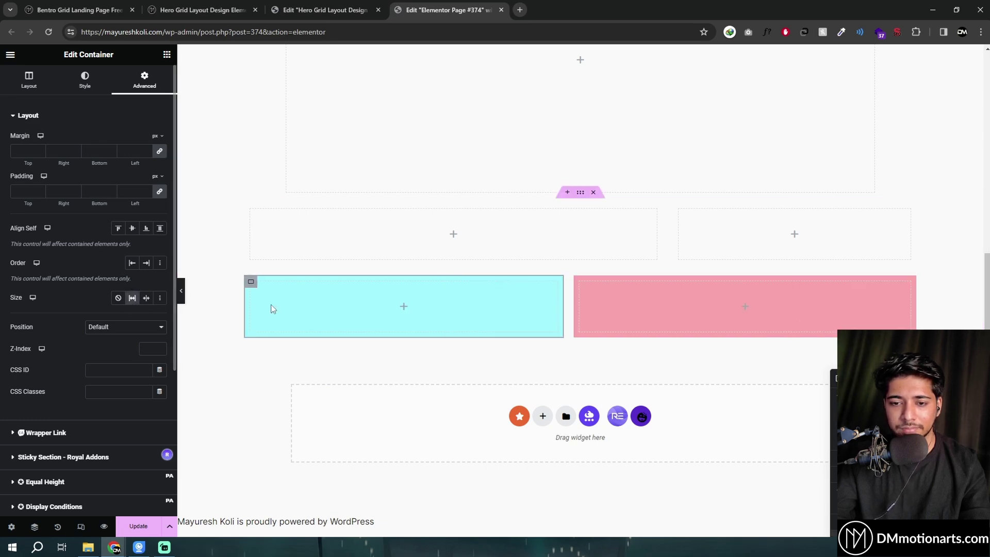
# Set the cyan container's width to 31% and the pink container's size to Grow.
pyautogui.click(29, 81)
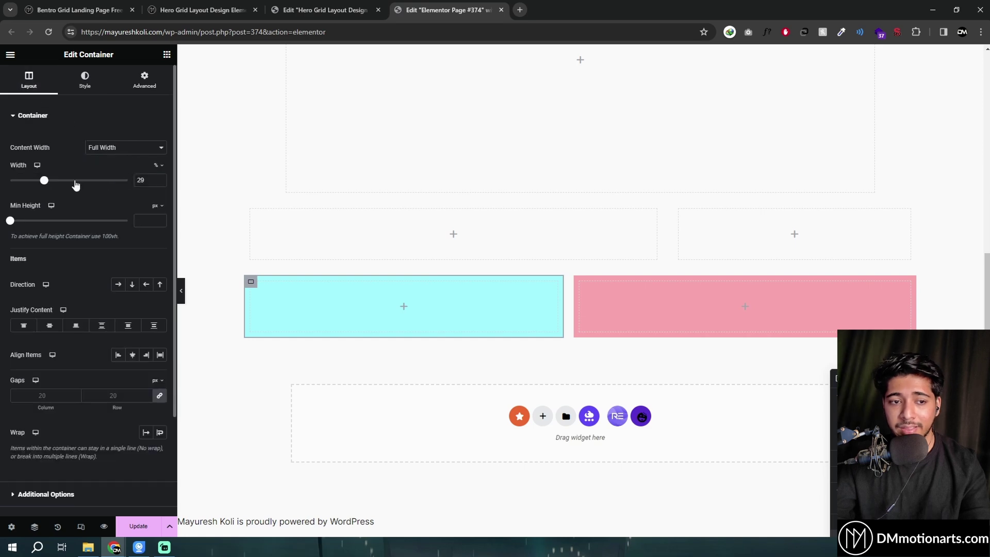
pyautogui.moveTo(50, 180)
pyautogui.mouseDown()
pyautogui.moveTo(39, 184)
pyautogui.moveTo(49, 186)
pyautogui.mouseUp()
pyautogui.click(143, 85)
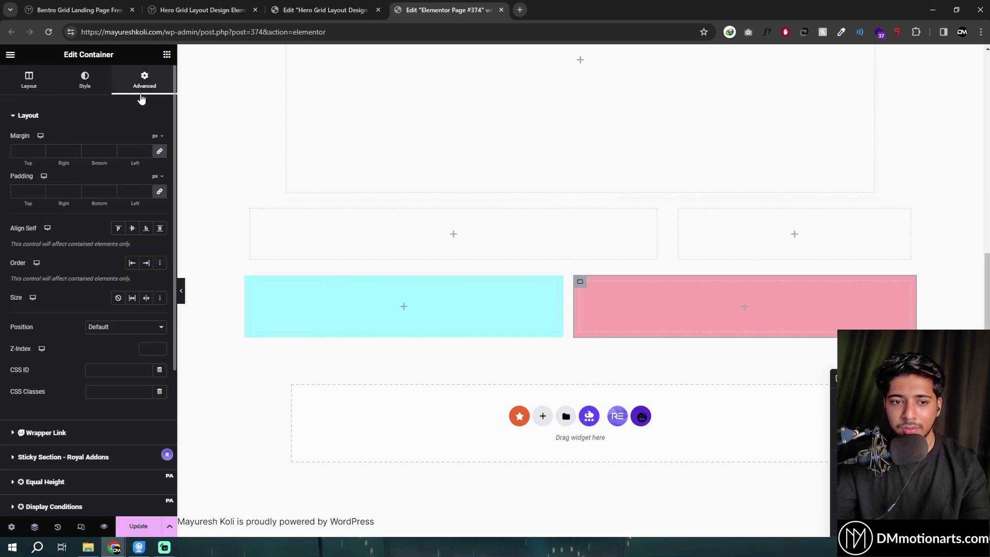
pyautogui.click(138, 303)
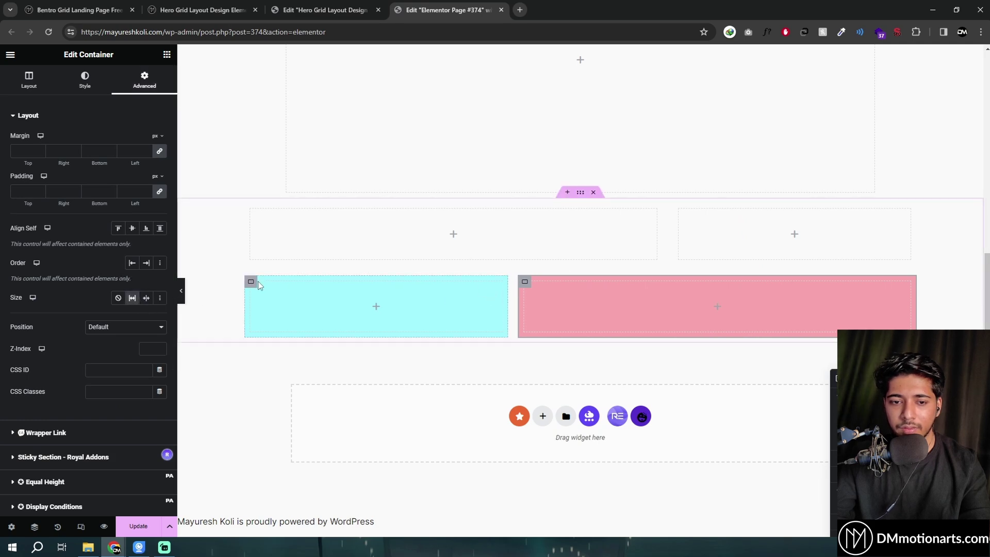
# Set the cyan container's width to 27% so that it fits in the first row.
pyautogui.click(251, 282)
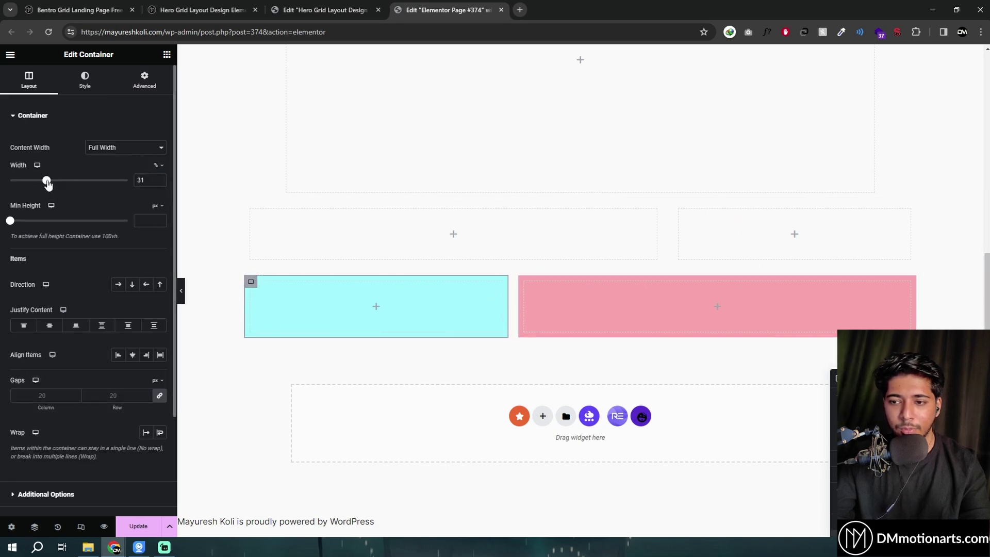
pyautogui.moveTo(47, 183); pyautogui.dragTo(42, 182)
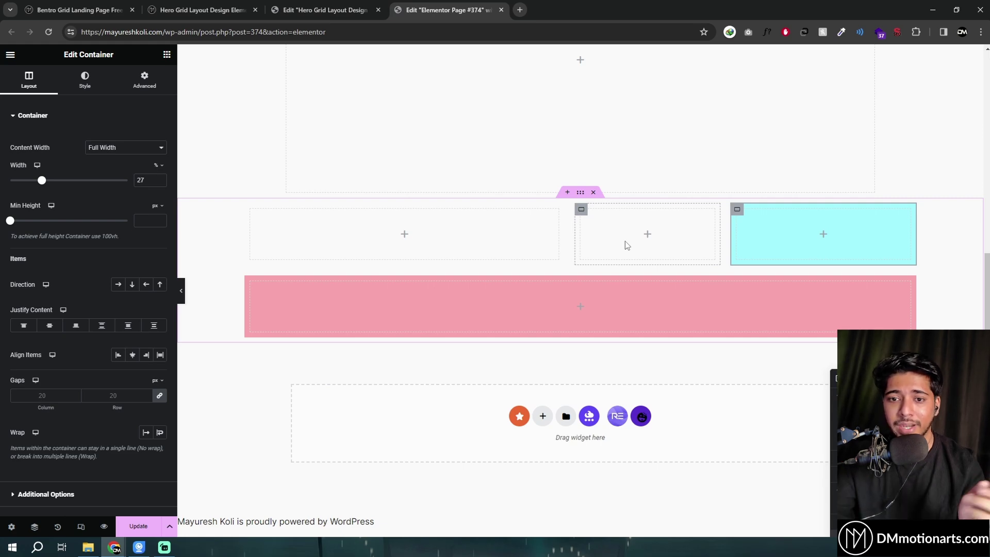
# Set the first nested container's width to 73% so that the cyan container wraps to the second row.
pyautogui.click(253, 217)
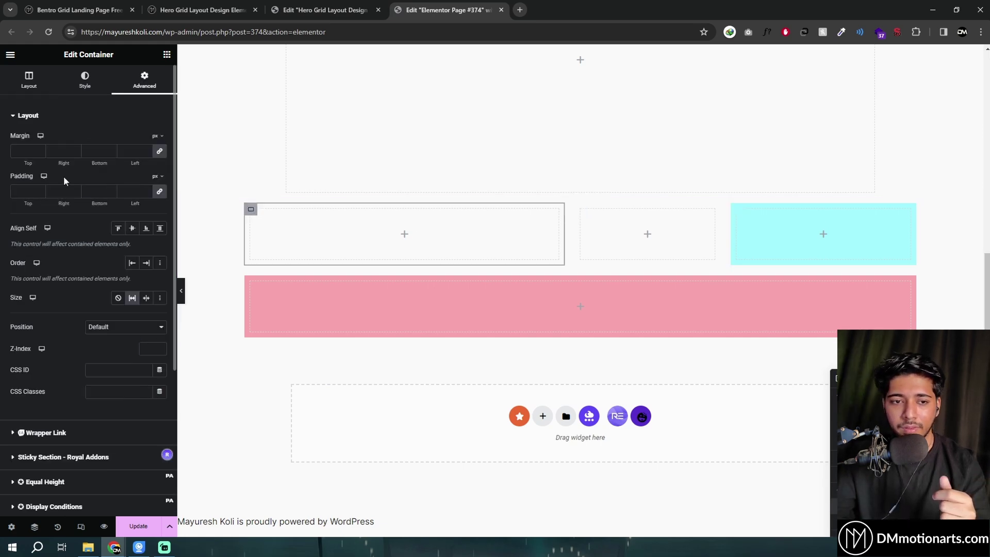
pyautogui.click(29, 83)
pyautogui.moveTo(73, 185); pyautogui.dragTo(103, 184)
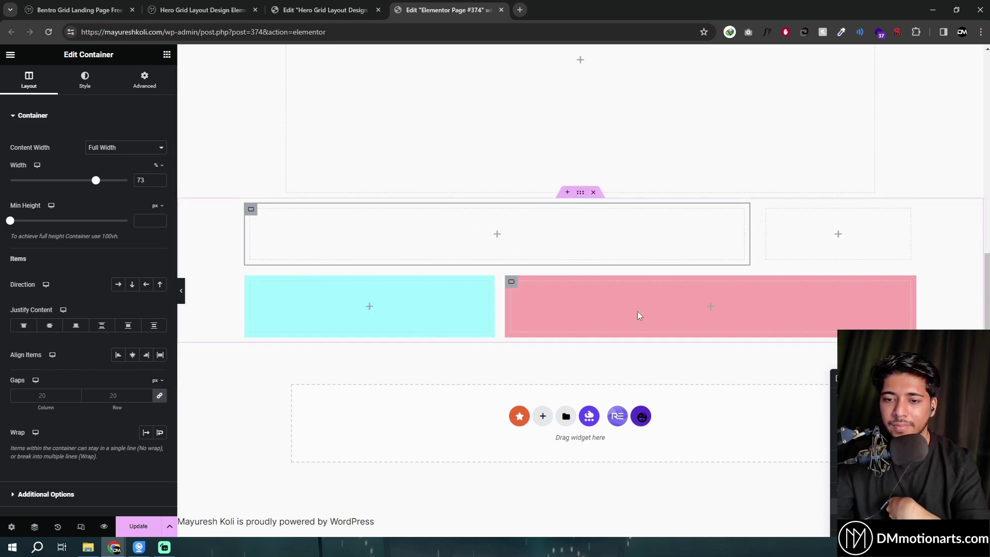
# Compare the Rock Climbing container and its inner Content container in the Hero Grid template with the first container on the practice page.
pyautogui.click(325, 10)
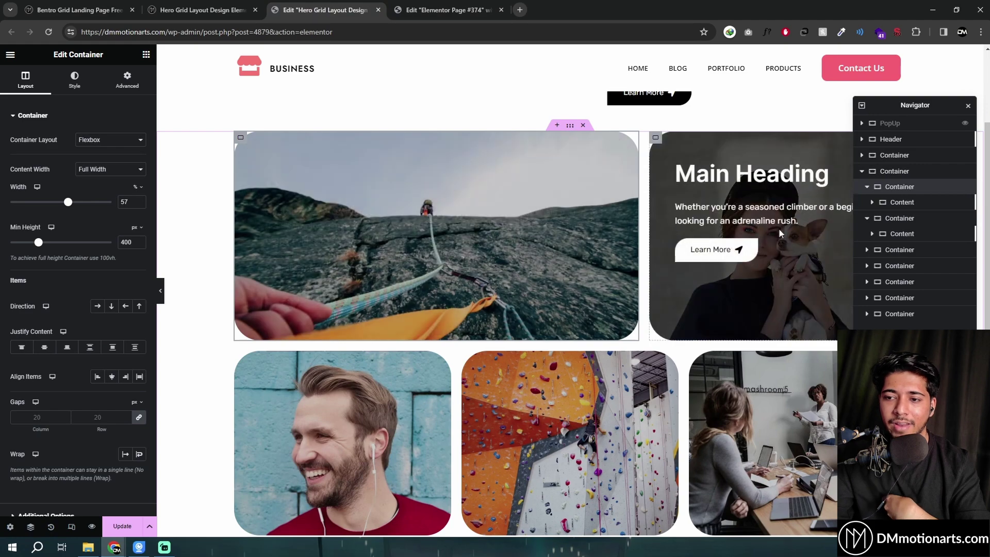
pyautogui.moveTo(286, 165)
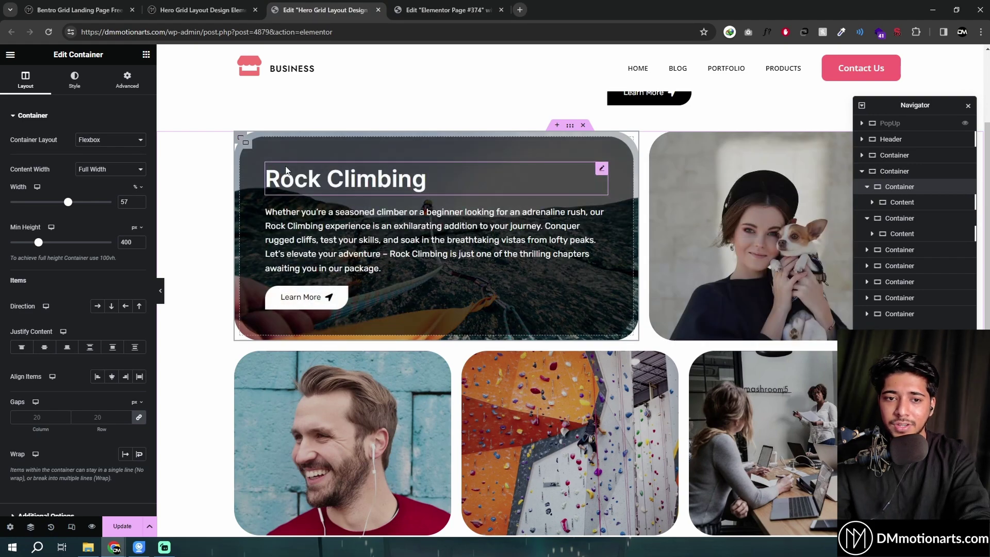
pyautogui.click(246, 148)
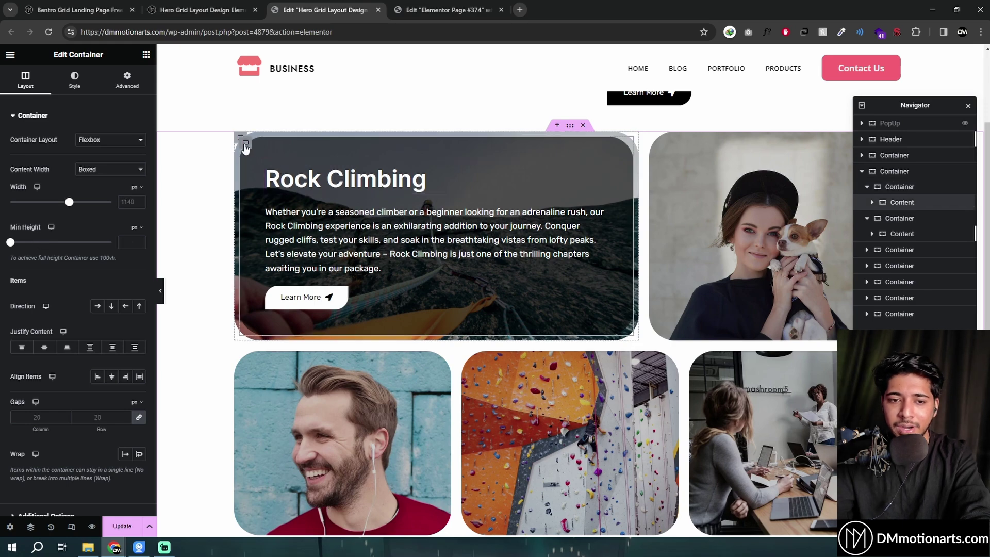
pyautogui.click(911, 190)
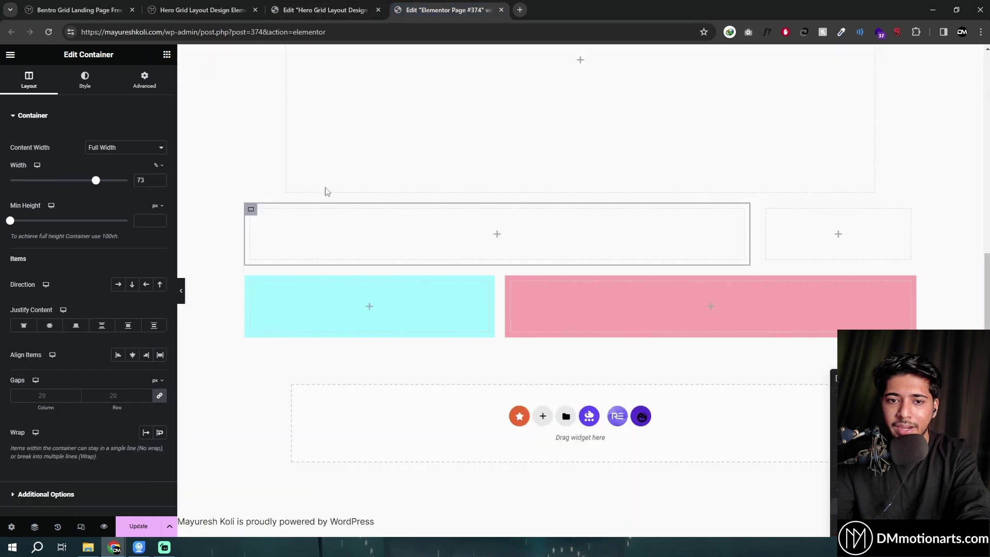
pyautogui.click(325, 10)
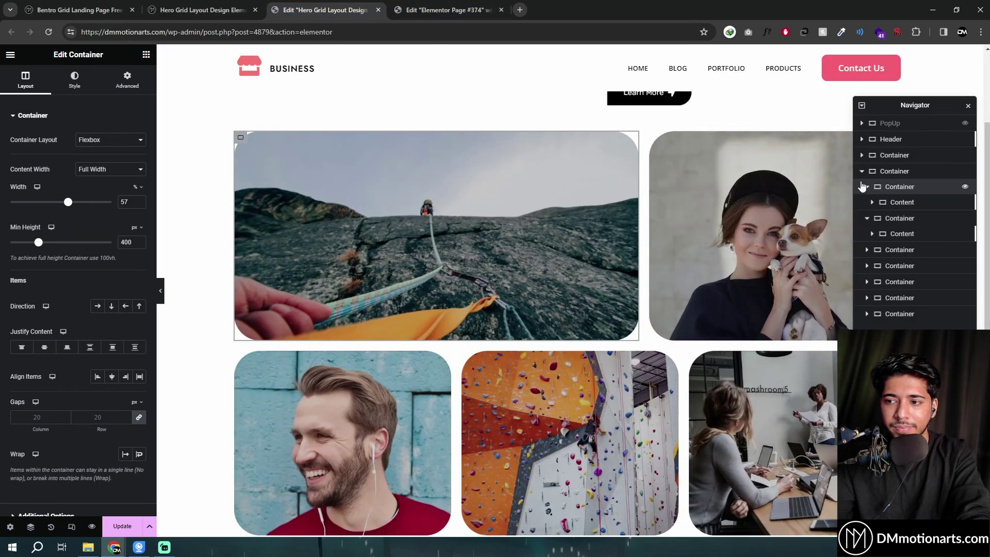
pyautogui.click(443, 10)
pyautogui.moveTo(557, 221)
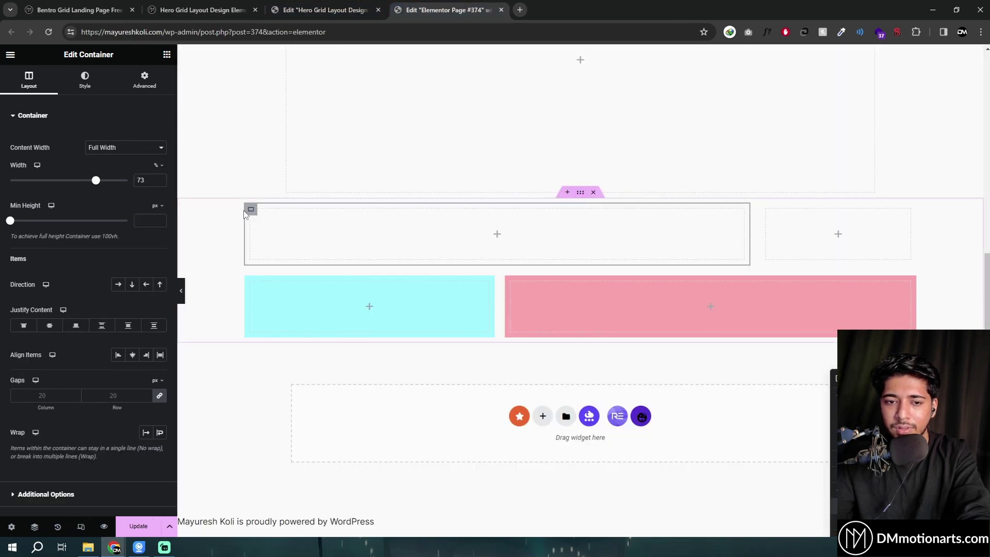
pyautogui.click(325, 10)
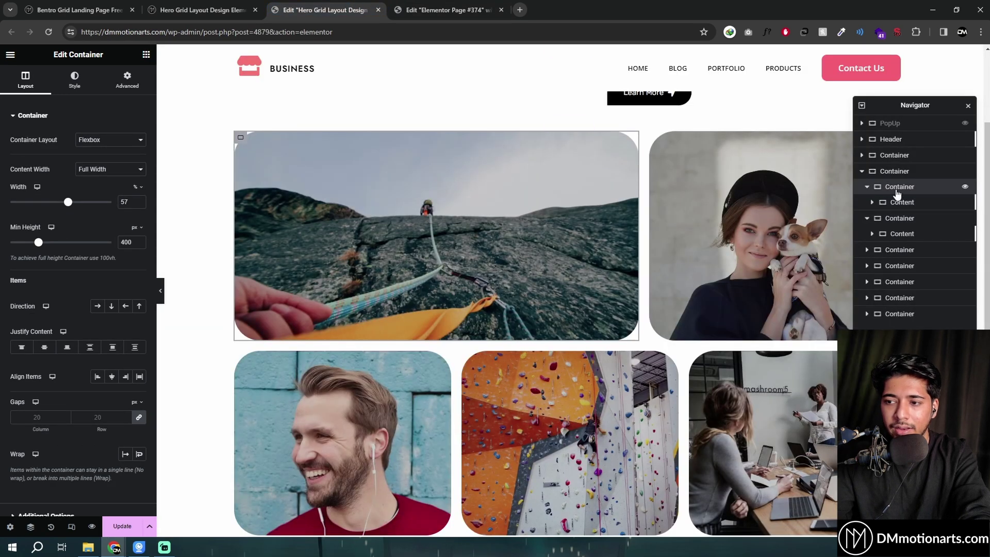
# Show the custom CSS of the Content container nested in the template's first grid container.
pyautogui.click(902, 203)
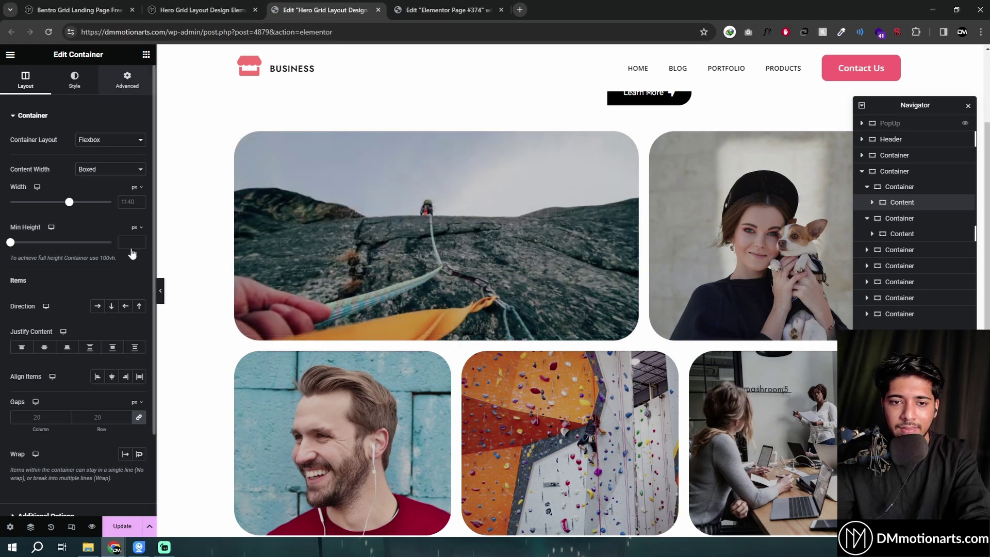
pyautogui.click(127, 80)
pyautogui.scroll(-10, 77, 309)
pyautogui.click(16, 442)
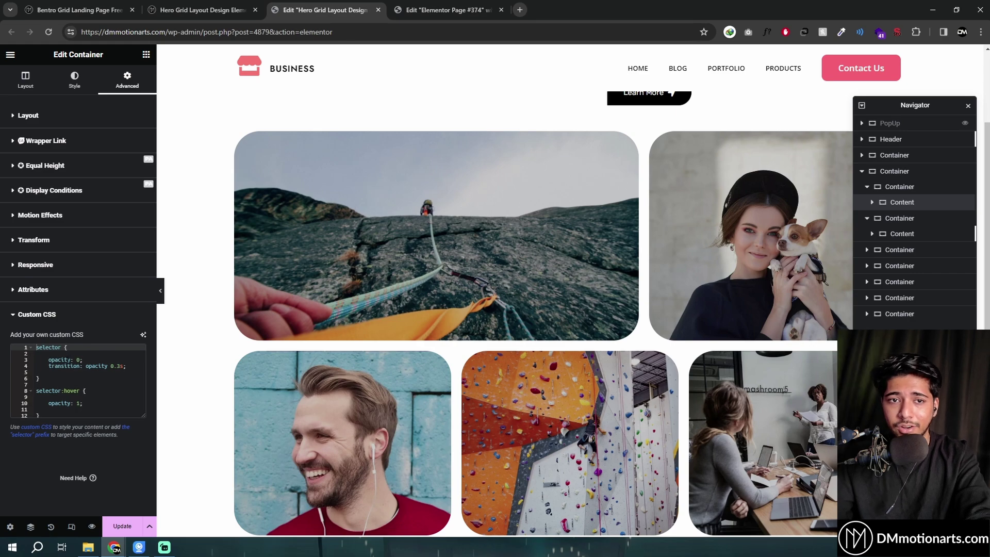
# Browse the recommended hostings, plugins and themes on the DMmotionarts Recommended page, including the Royal Addons entry for custom CSS.
pyautogui.click(78, 9)
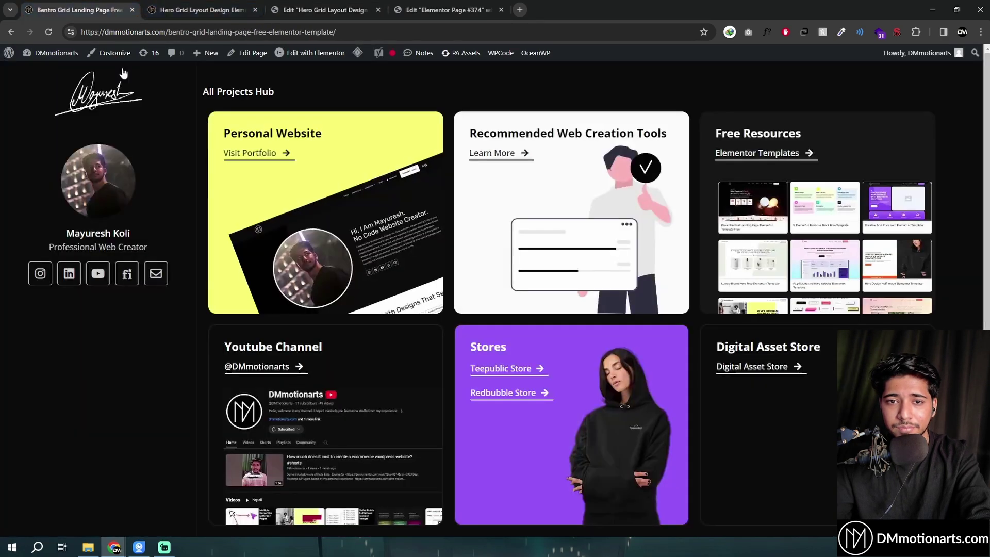
pyautogui.hotkey('alt', 'Left')
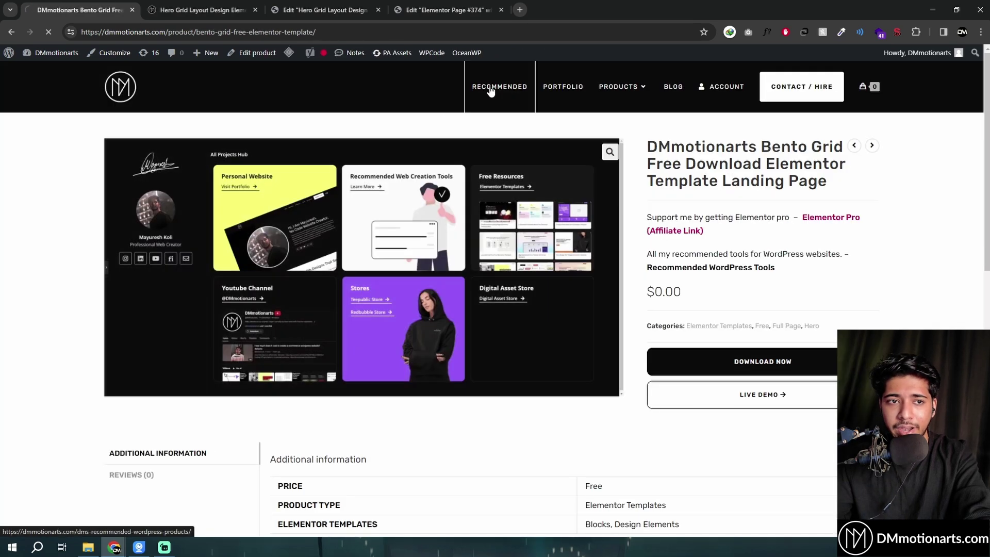
pyautogui.click(495, 88)
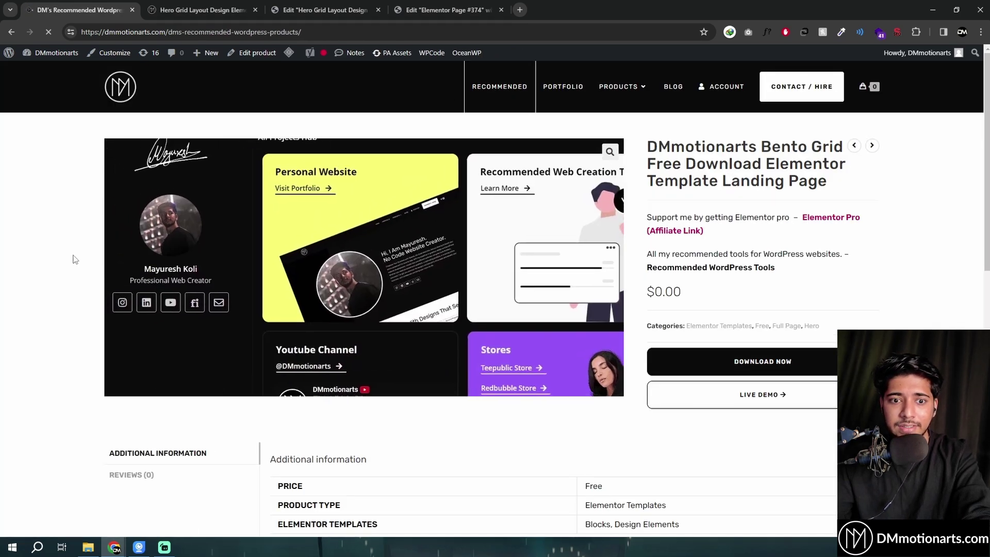
pyautogui.scroll(-15, 292, 219)
pyautogui.scroll(-10, 226, 210)
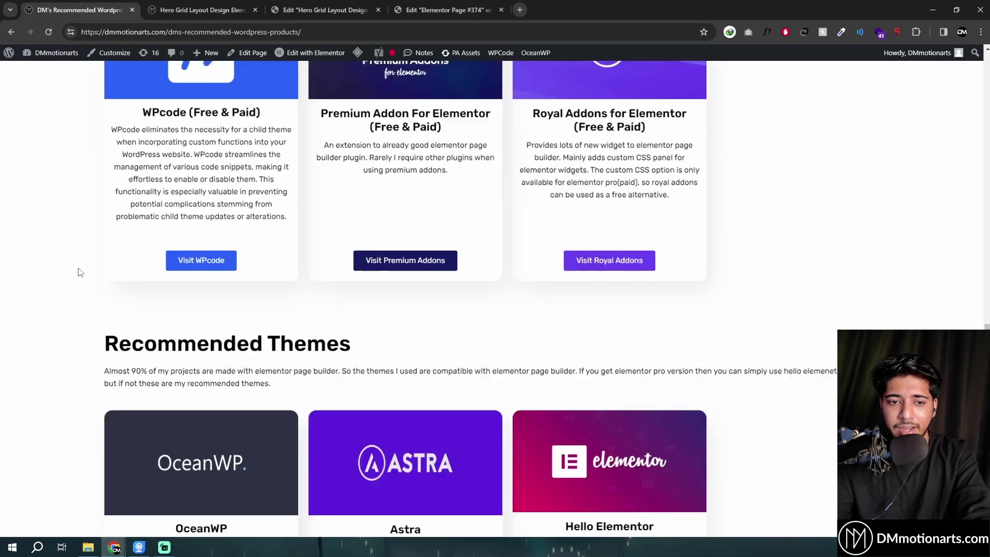
pyautogui.scroll(7, 77, 271)
pyautogui.scroll(12, 211, 303)
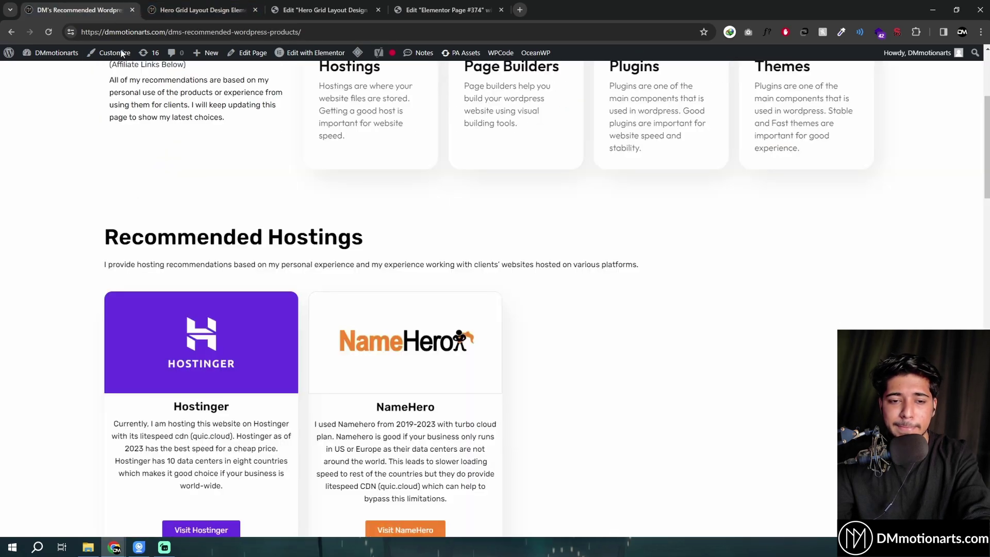
pyautogui.scroll(-8, 230, 321)
# Return to the Hero Grid template editor and review the default and hover opacity rules in the Content container's custom CSS.
pyautogui.click(201, 5)
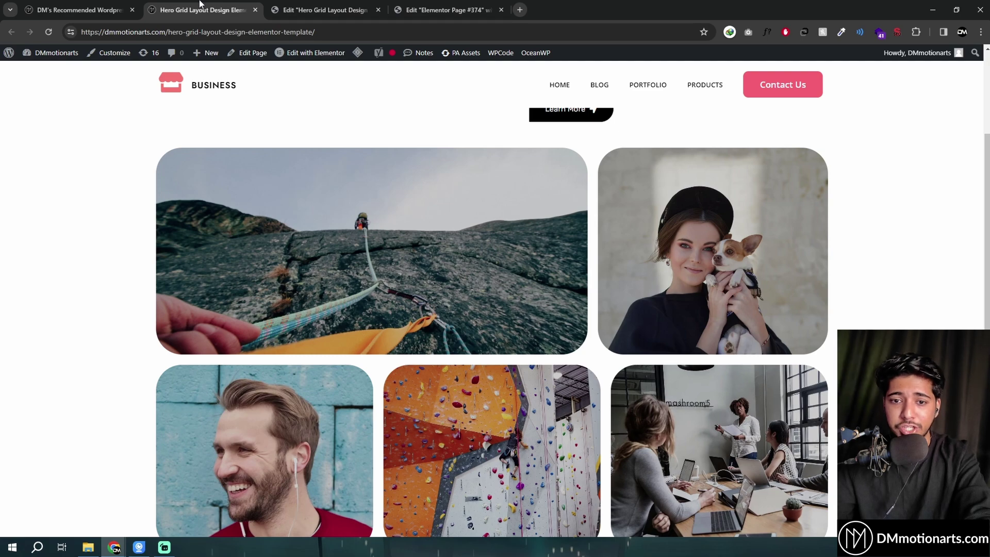
pyautogui.click(325, 10)
pyautogui.moveTo(241, 158)
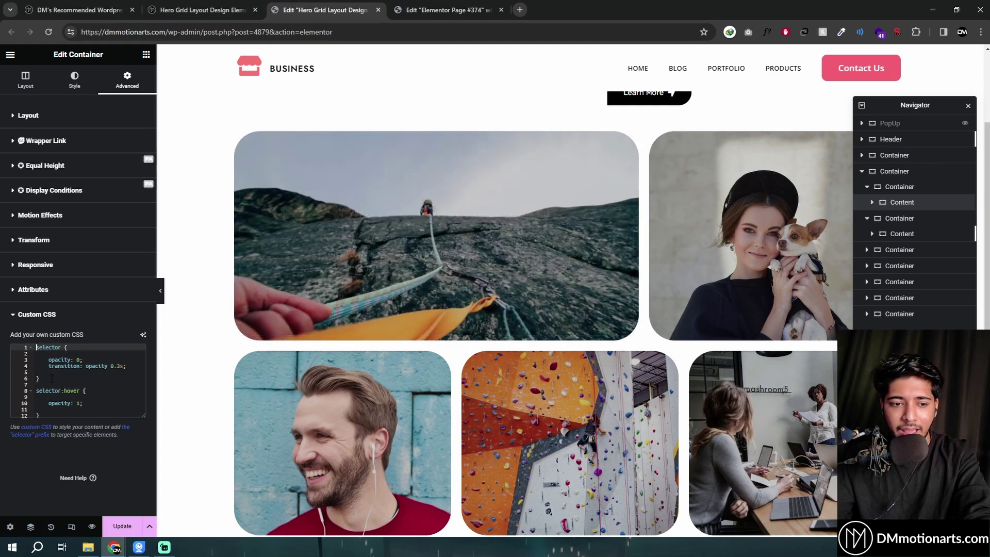
pyautogui.click(79, 360)
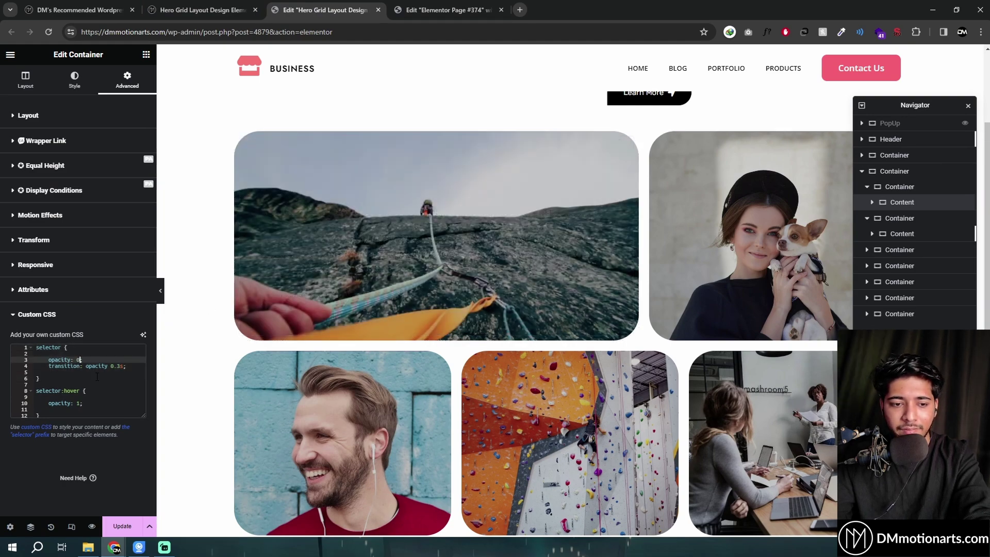
pyautogui.click(39, 415)
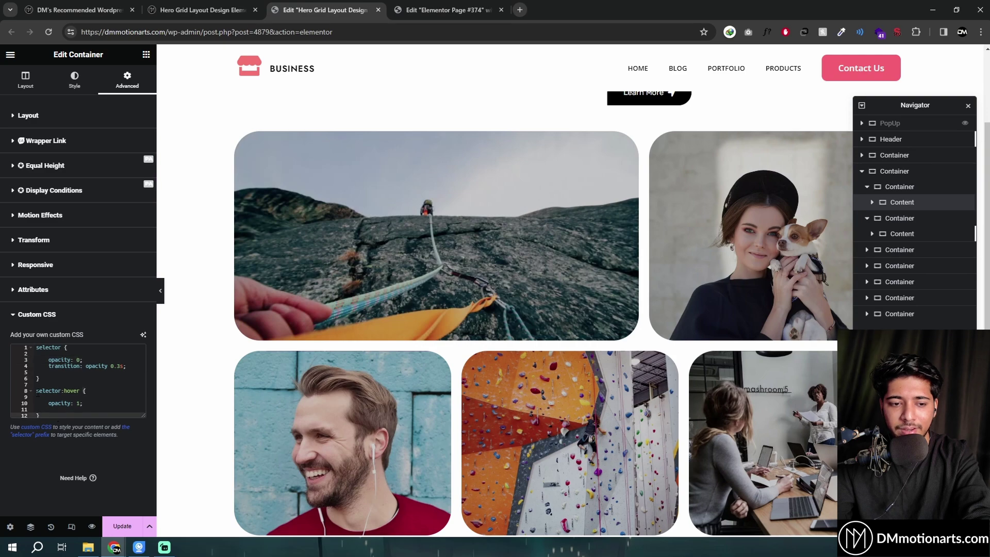
# Switch back to the practice page editor and add a container inside the first nested container.
pyautogui.click(443, 10)
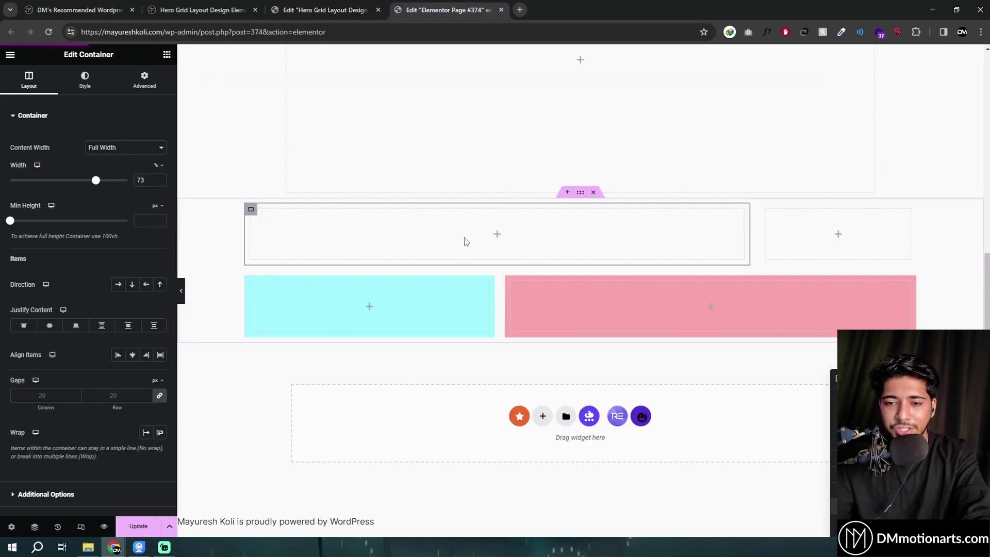
pyautogui.click(166, 54)
pyautogui.moveTo(44, 204); pyautogui.dragTo(453, 234)
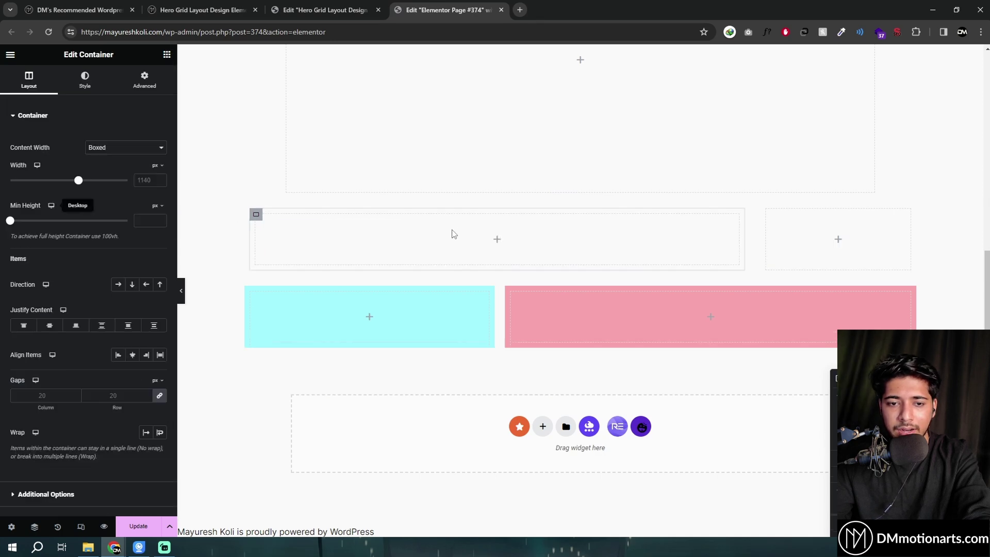
# Add a Text Editor widget with the default text inside the new inner container.
pyautogui.click(167, 54)
pyautogui.moveTo(46, 284)
pyautogui.mouseDown()
pyautogui.moveTo(459, 255)
pyautogui.moveTo(38, 279)
pyautogui.moveTo(47, 284)
pyautogui.mouseUp()
pyautogui.moveTo(130, 287)
pyautogui.mouseDown()
pyautogui.moveTo(469, 253)
pyautogui.moveTo(130, 286)
pyautogui.mouseUp()
pyautogui.moveTo(47, 335); pyautogui.dragTo(464, 239)
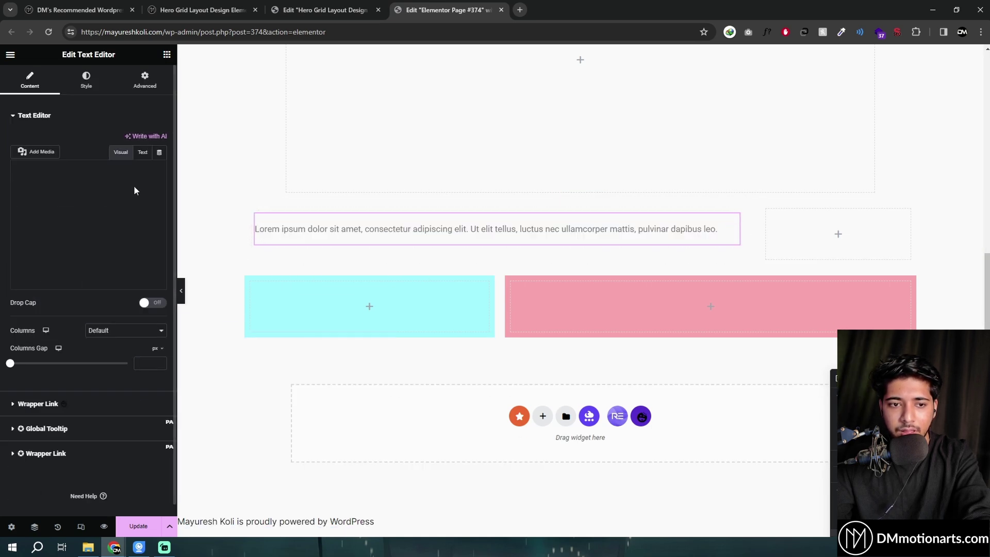
# Add an Image widget above the text and choose the picture DMmotionarts-Cartoon-Boo-Ghost-3D-Model-Free.jpg from the media library.
pyautogui.click(166, 54)
pyautogui.moveTo(130, 286); pyautogui.dragTo(408, 223)
pyautogui.click(251, 211)
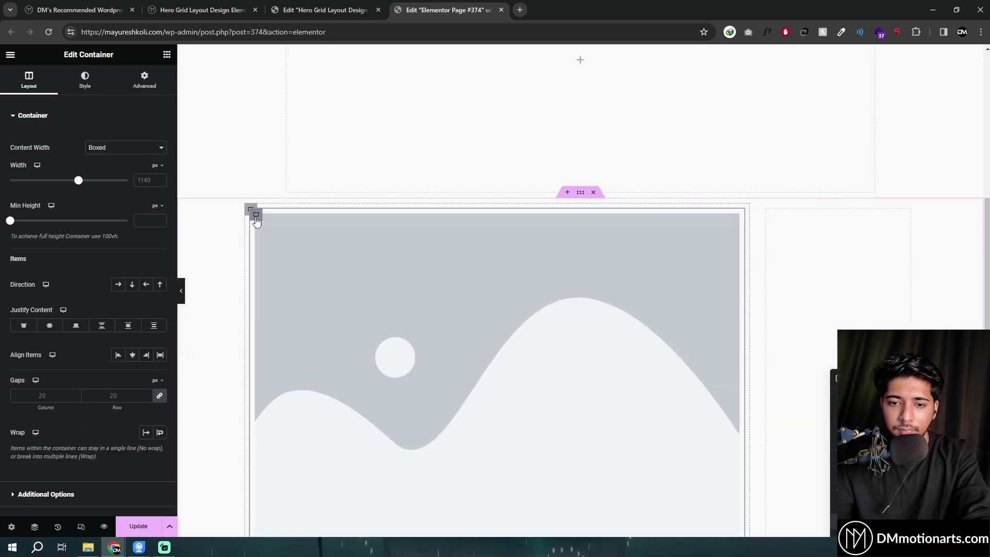
pyautogui.click(336, 248)
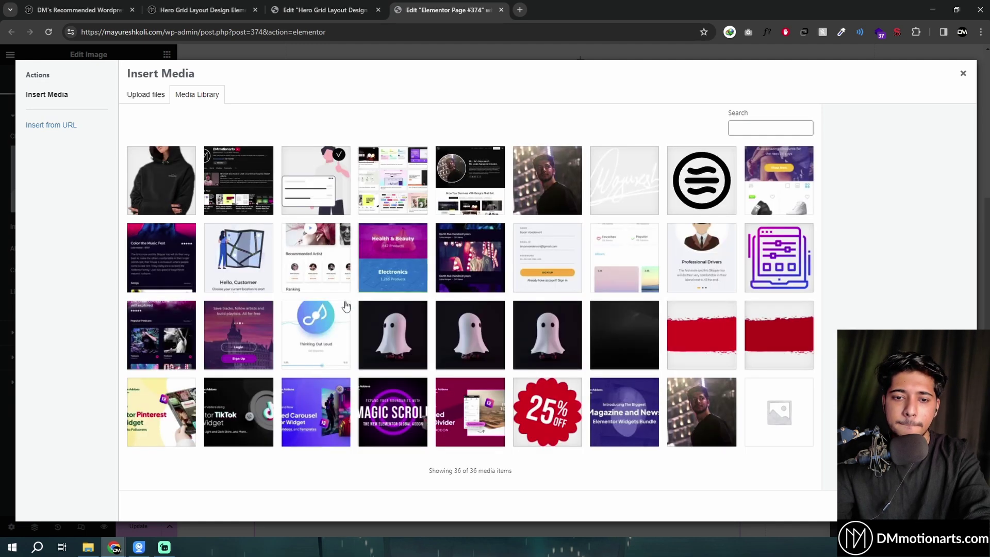
pyautogui.click(403, 336)
pyautogui.click(547, 181)
pyautogui.click(393, 335)
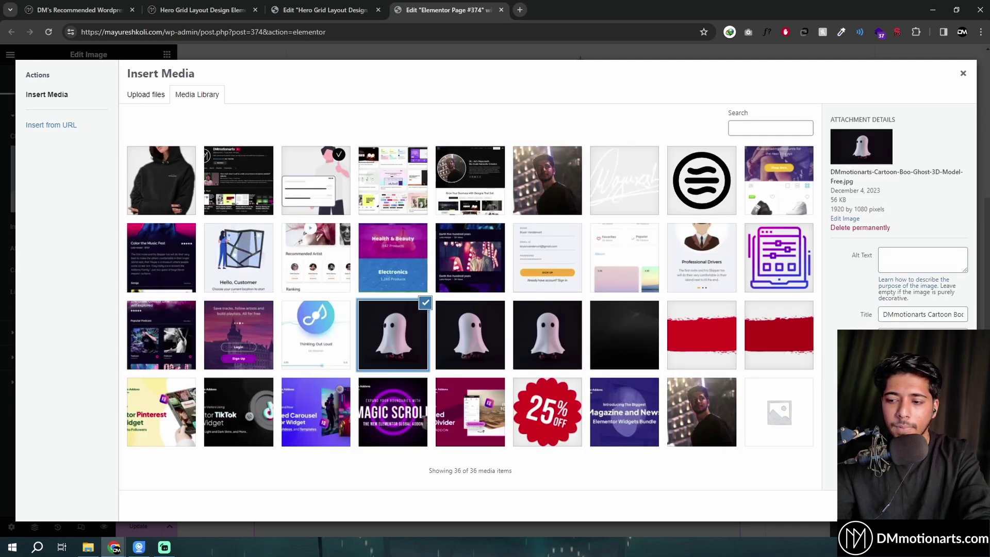
pyautogui.click(939, 506)
# Set the first nested container's width to 42% and the ghost image's width to 57%.
pyautogui.click(87, 82)
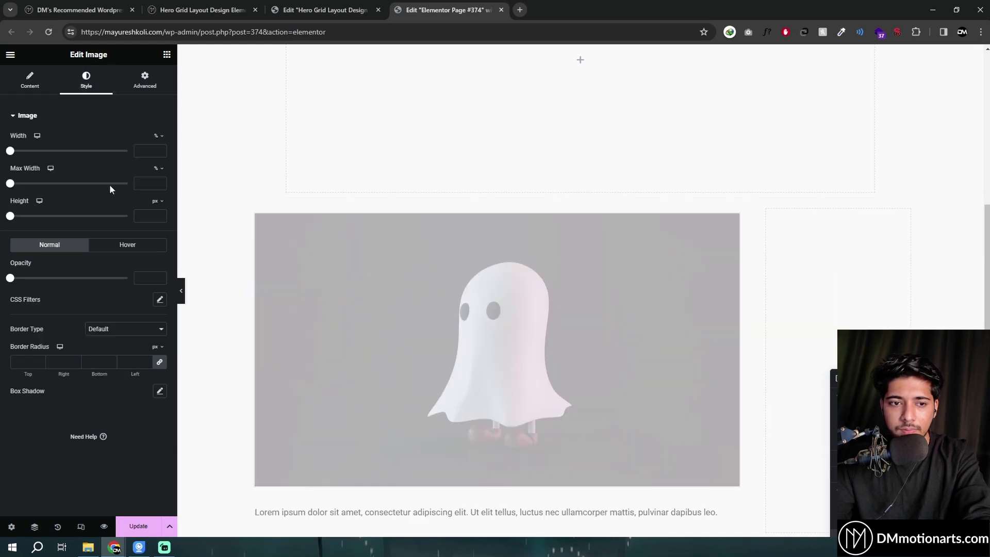
pyautogui.moveTo(9, 151); pyautogui.dragTo(57, 151)
pyautogui.click(250, 211)
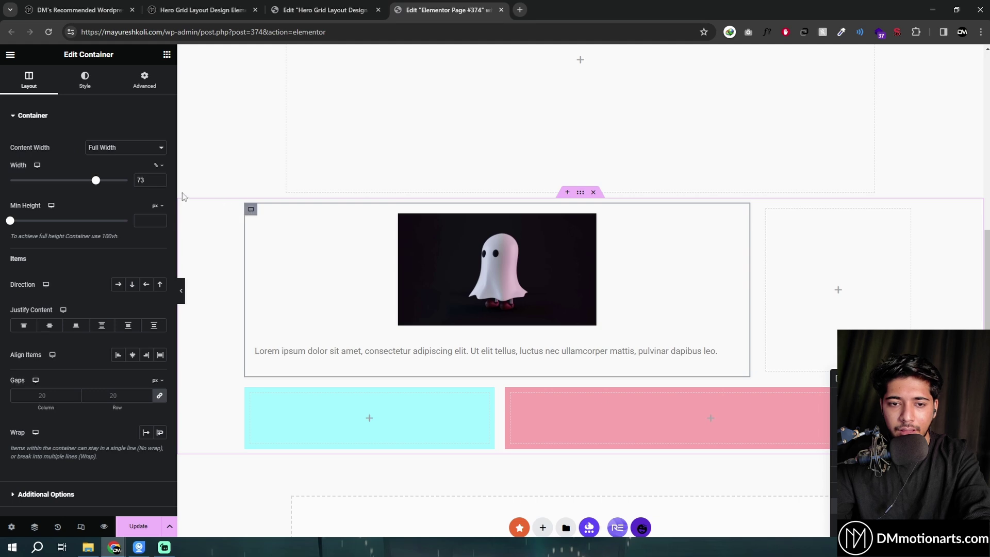
pyautogui.moveTo(96, 181); pyautogui.dragTo(77, 151)
pyautogui.click(415, 262)
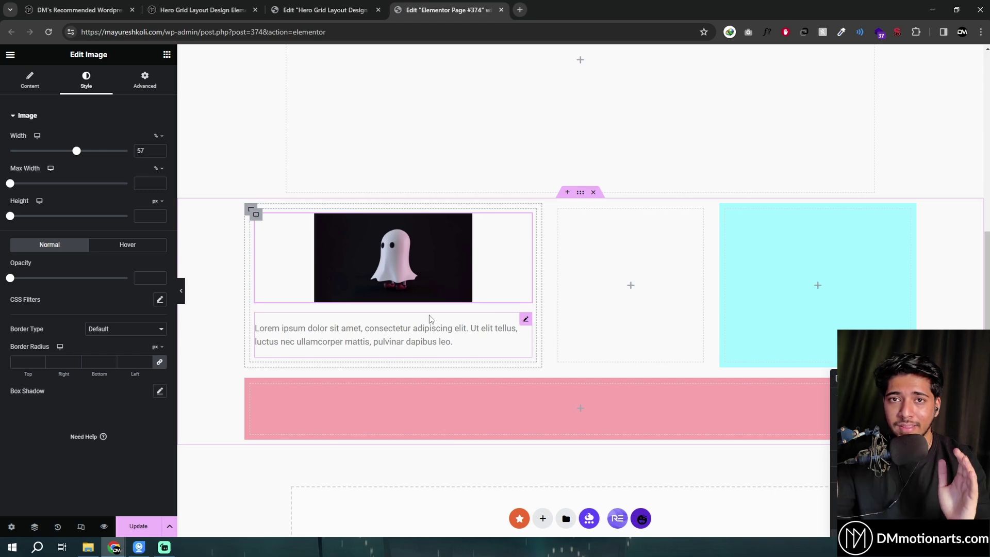
# Give the inner container that holds the image and text a classic light pink background, #FFCACA.
pyautogui.click(257, 216)
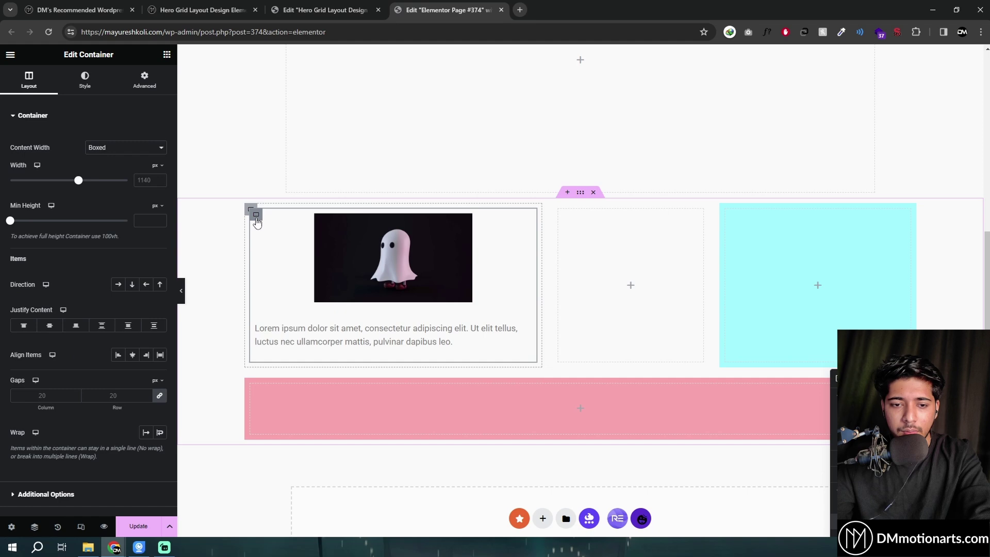
pyautogui.click(85, 79)
pyautogui.click(116, 160)
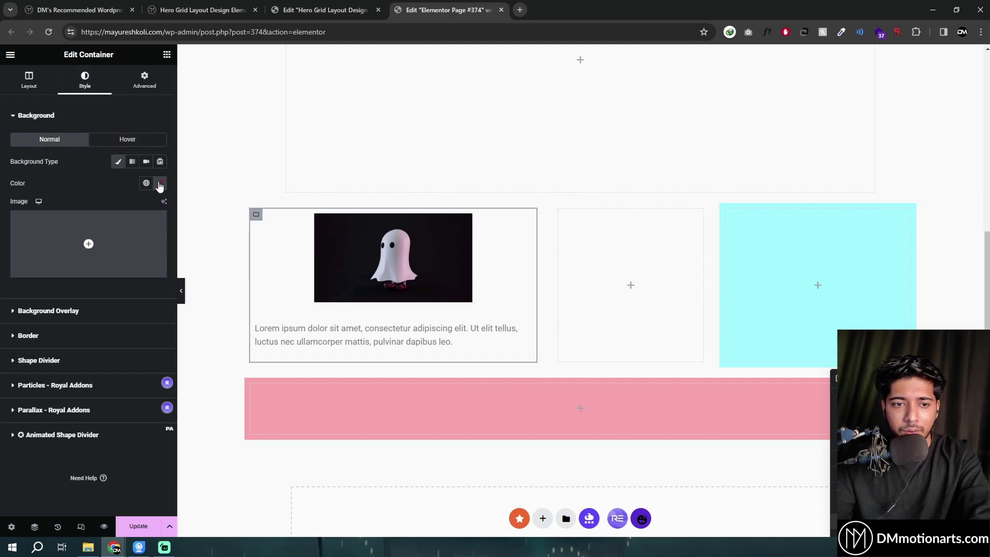
pyautogui.click(160, 183)
pyautogui.click(132, 225)
pyautogui.click(126, 226)
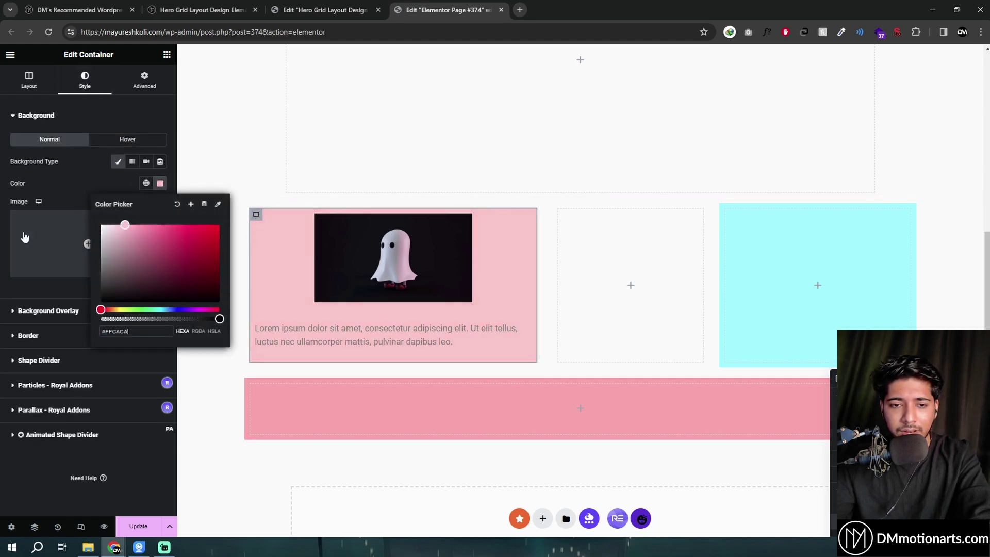
pyautogui.click(250, 219)
# Give the outer container around the pink one a classic light mint green background.
pyautogui.click(251, 211)
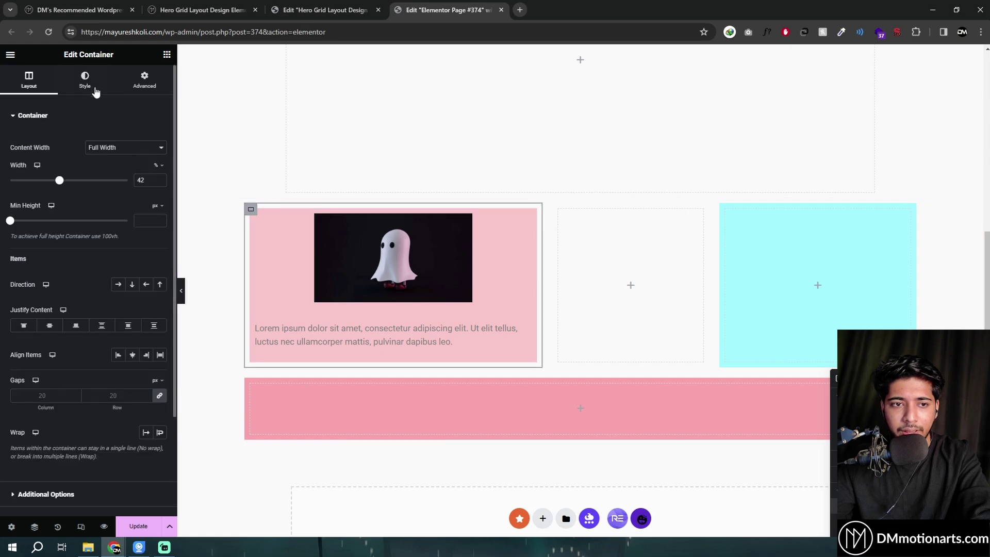
pyautogui.click(84, 79)
pyautogui.click(118, 162)
pyautogui.click(160, 183)
pyautogui.click(146, 225)
pyautogui.click(149, 306)
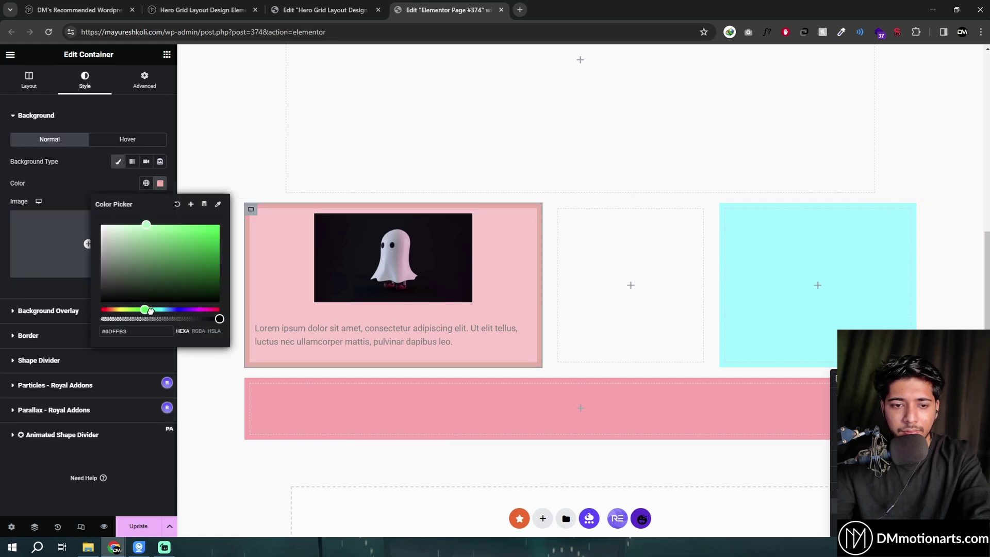
pyautogui.click(181, 290)
# Open the Navigator, move it next to the containers and inspect the nesting inside the Main container.
pyautogui.hotkey('ctrl', 'i')
pyautogui.moveTo(795, 317); pyautogui.dragTo(716, 192)
pyautogui.click(688, 307)
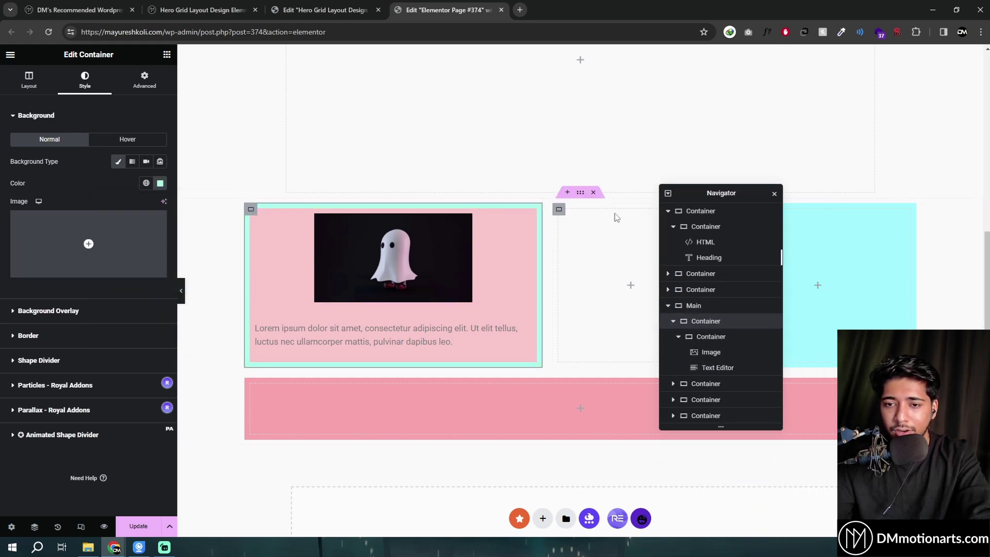
# Give the inner pink container a Royal Addons custom CSS rule that sets the selector's opacity to 0.
pyautogui.click(706, 321)
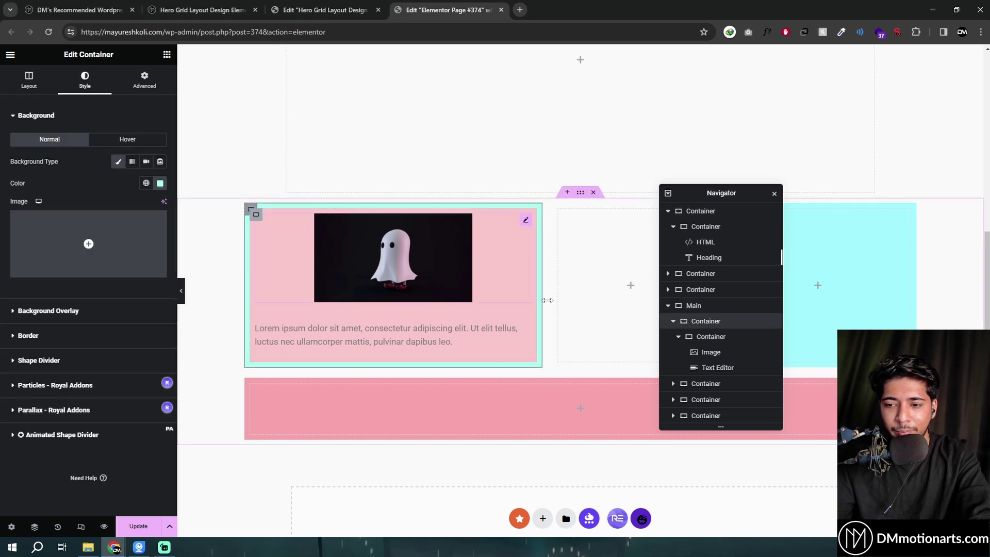
pyautogui.click(678, 336)
pyautogui.click(717, 338)
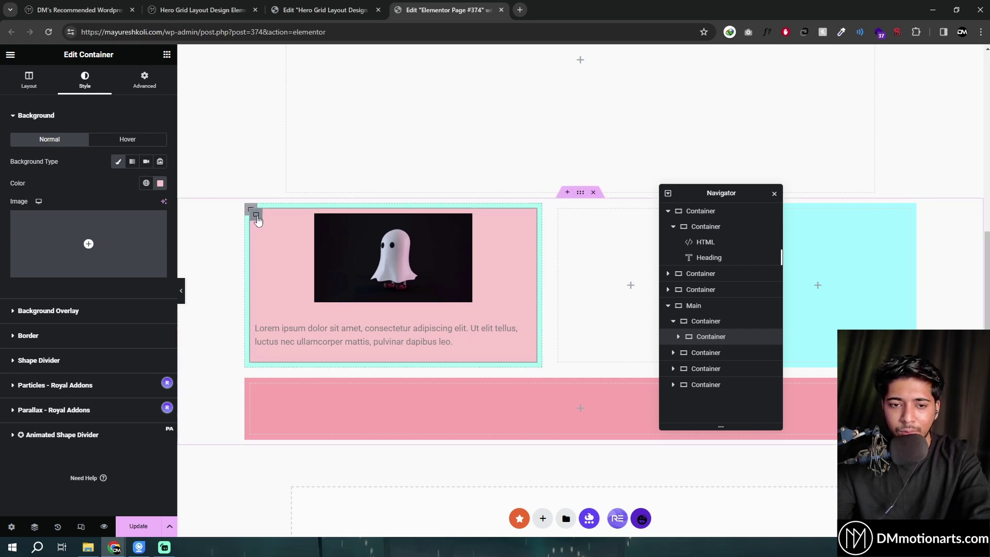
pyautogui.click(144, 80)
pyautogui.scroll(-5, 71, 311)
pyautogui.click(32, 439)
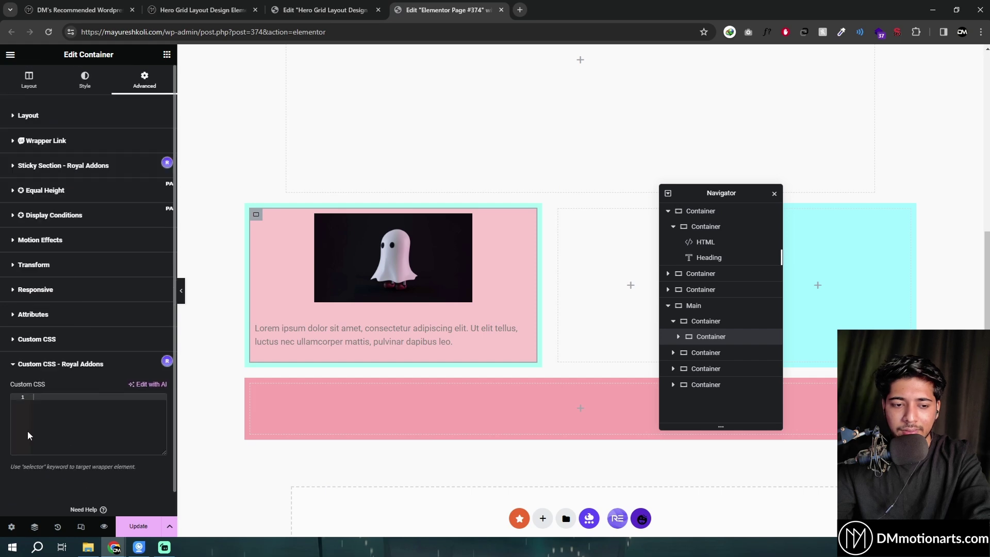
pyautogui.scroll(-1, 136, 368)
pyautogui.click(37, 315)
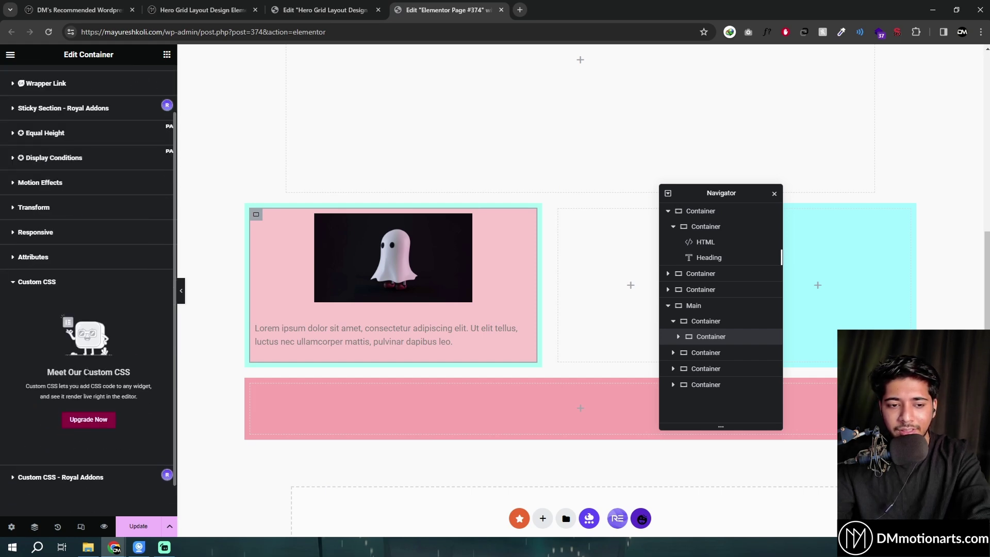
pyautogui.click(37, 478)
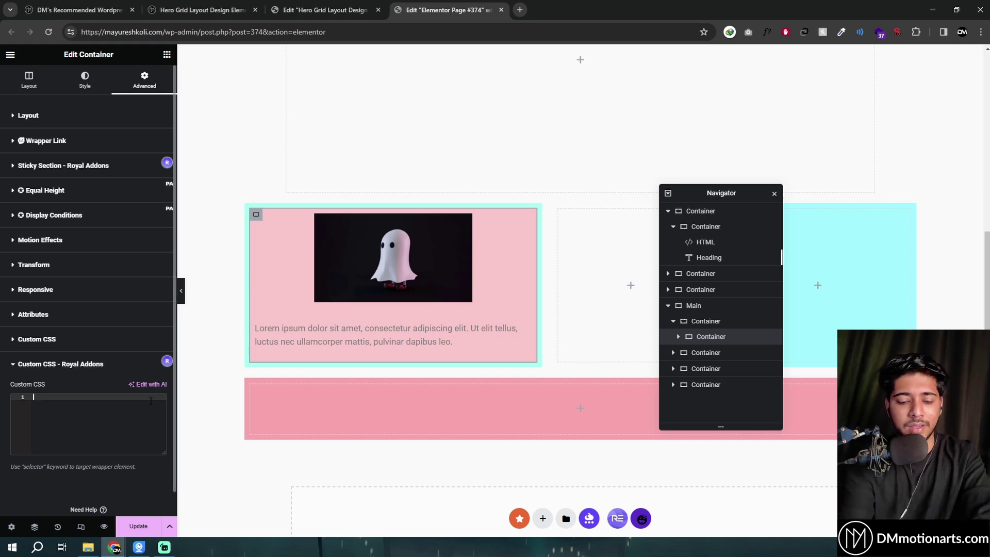
pyautogui.write('selector')
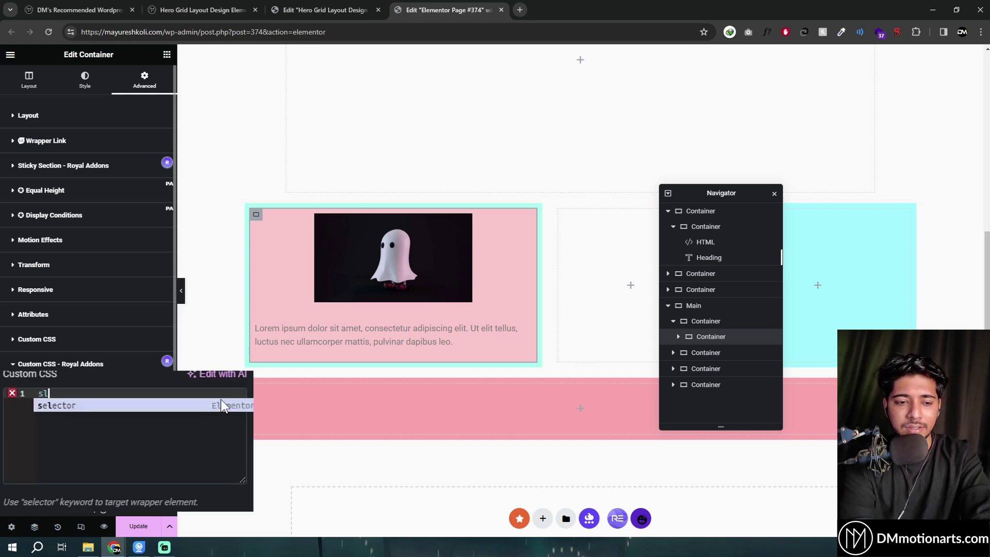
pyautogui.write(' {')
pyautogui.press('Return')
pyautogui.write('o')
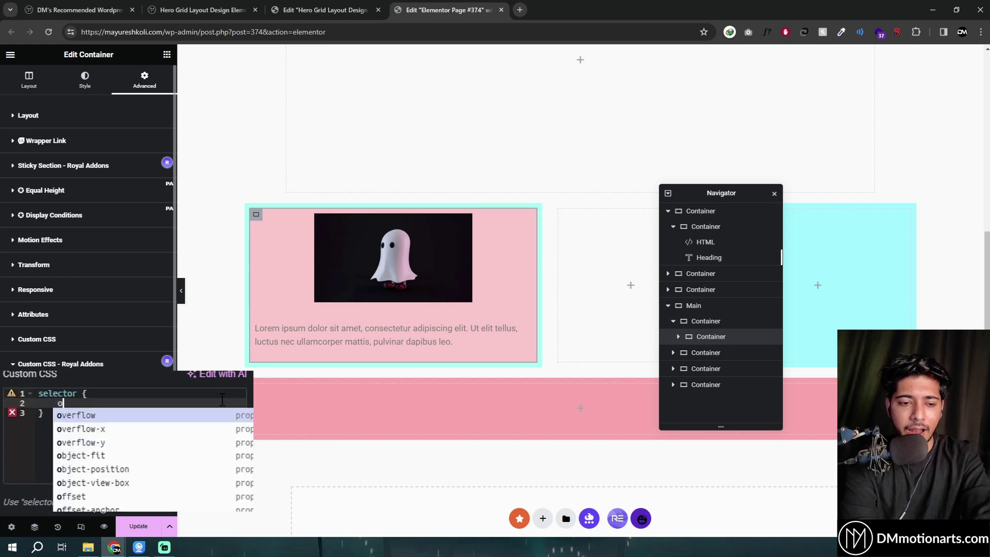
pyautogui.write('pacity: 0;')
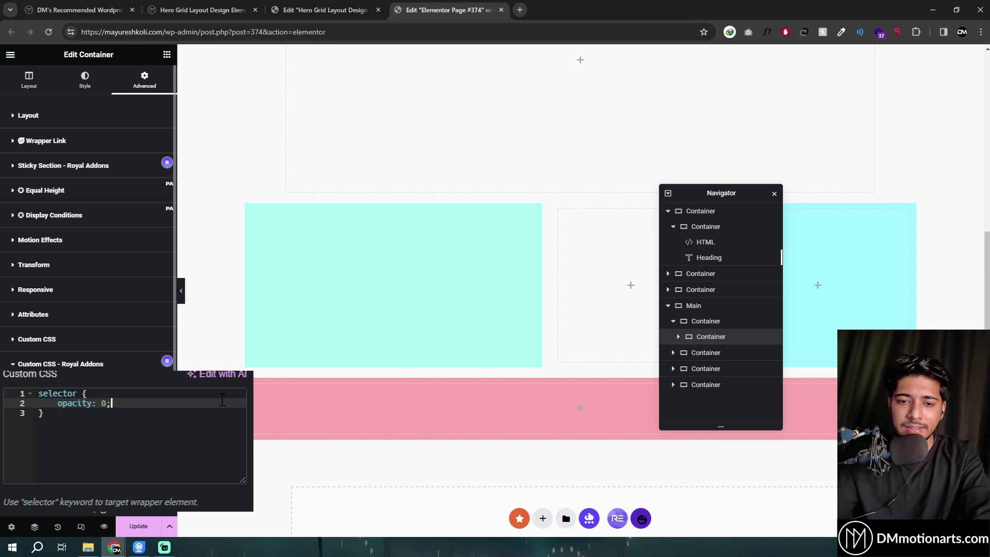
# Add a selector:hover rule with opacity 1 to the container's custom CSS and check the hover reveal.
pyautogui.click(129, 413)
pyautogui.press('Return')
pyautogui.press('Return')
pyautogui.write('selector:hover')
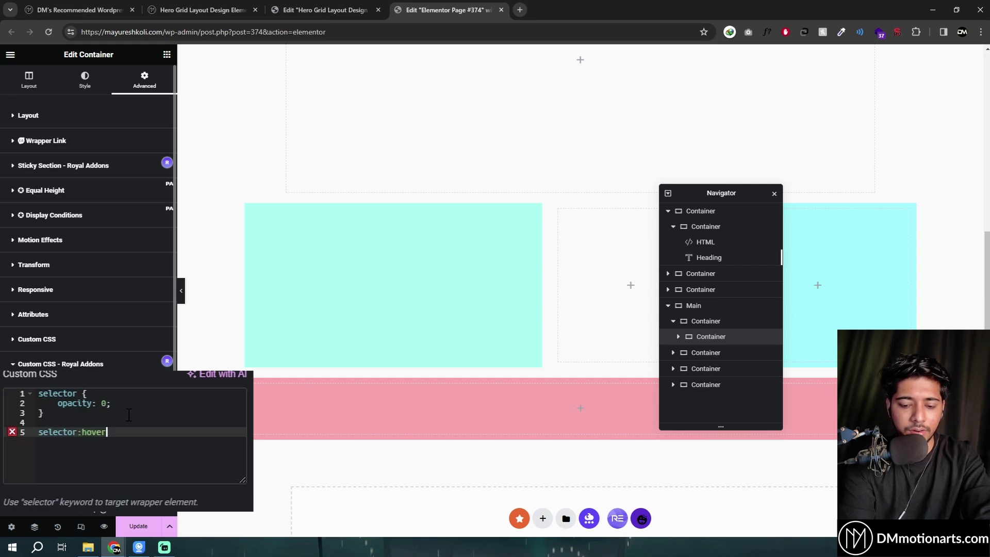
pyautogui.write(' {')
pyautogui.press('Return')
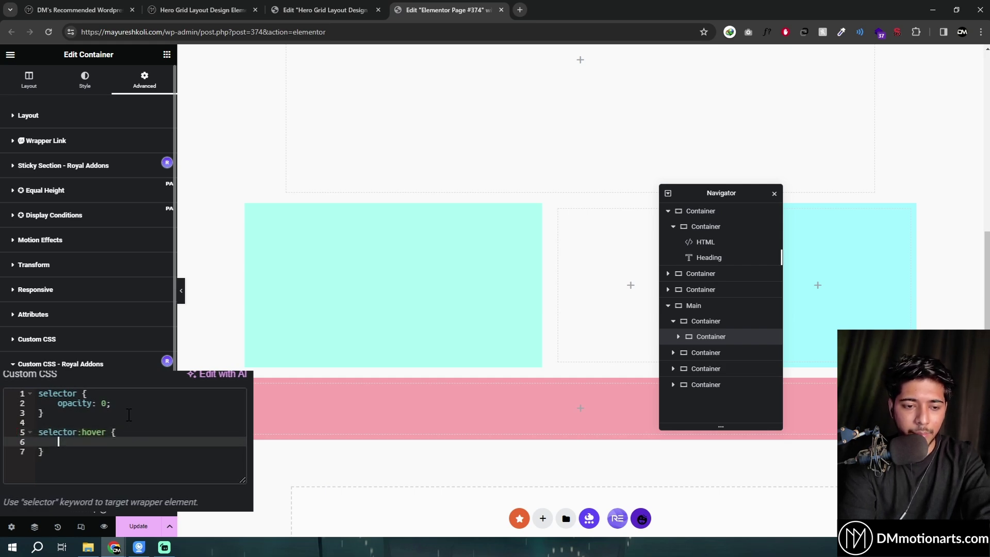
pyautogui.write('op')
pyautogui.press('Return')
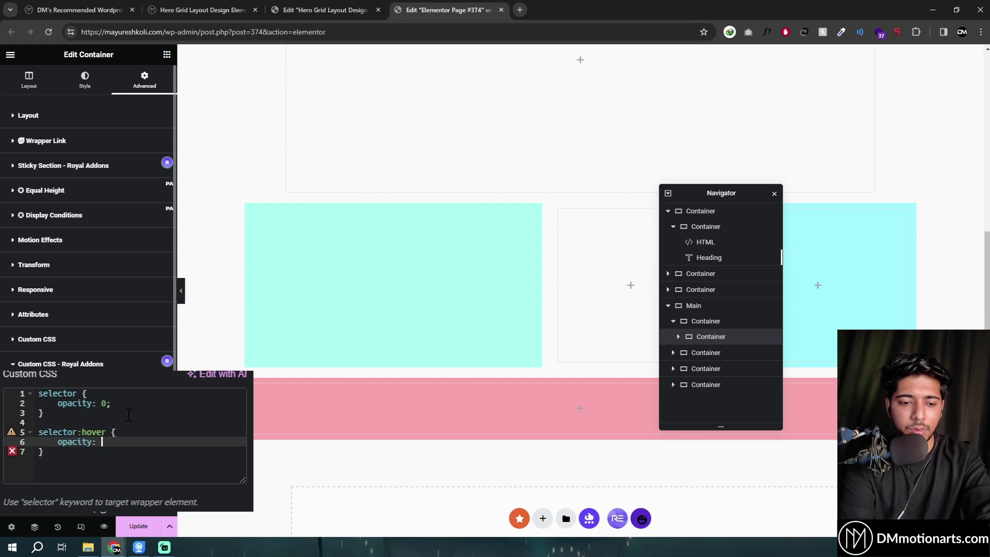
pyautogui.moveTo(317, 307)
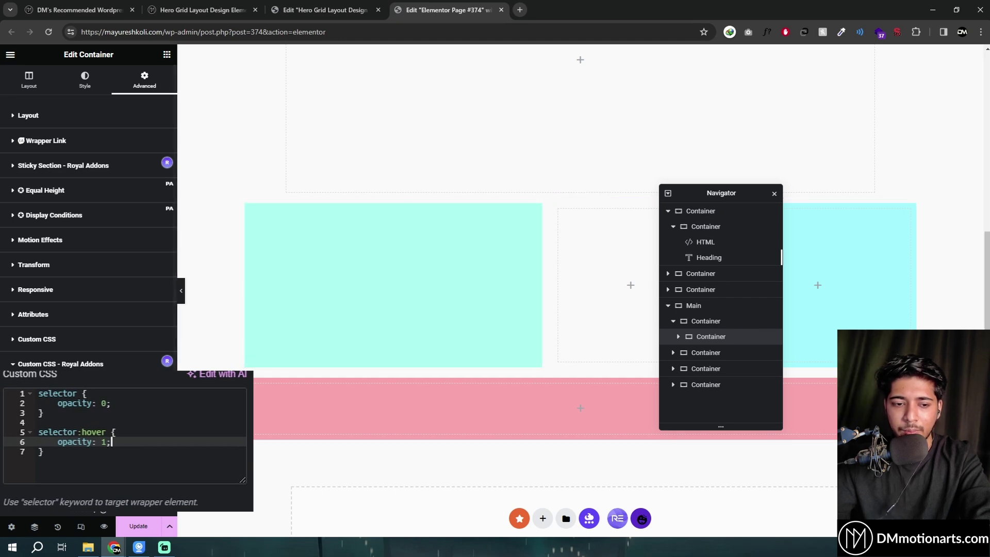
# Add transition: 0.3s to the base selector rule in the custom CSS and preview the hover fade on the card.
pyautogui.click(164, 405)
pyautogui.press('Return')
pyautogui.write('transform: 10')
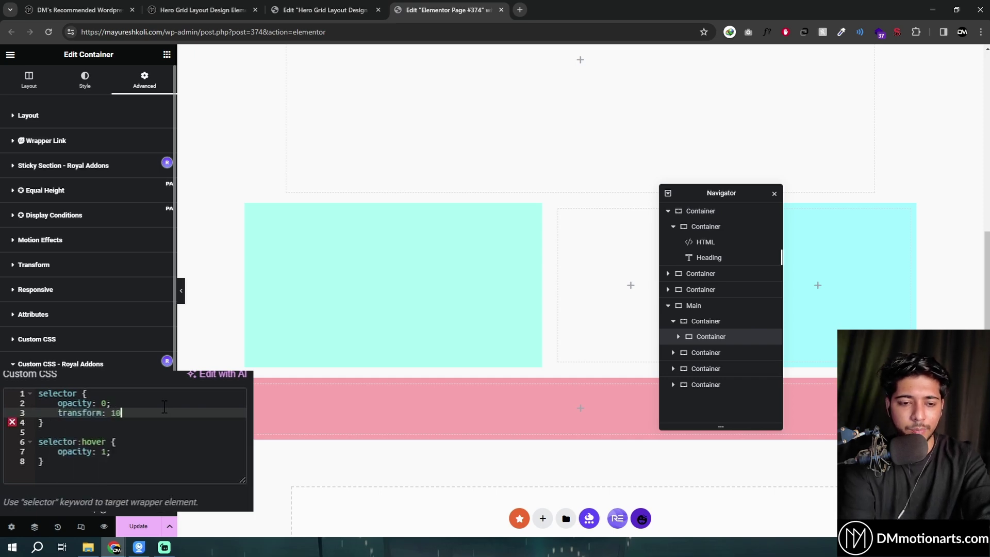
pyautogui.write('3.')
pyautogui.press('BackSpace')
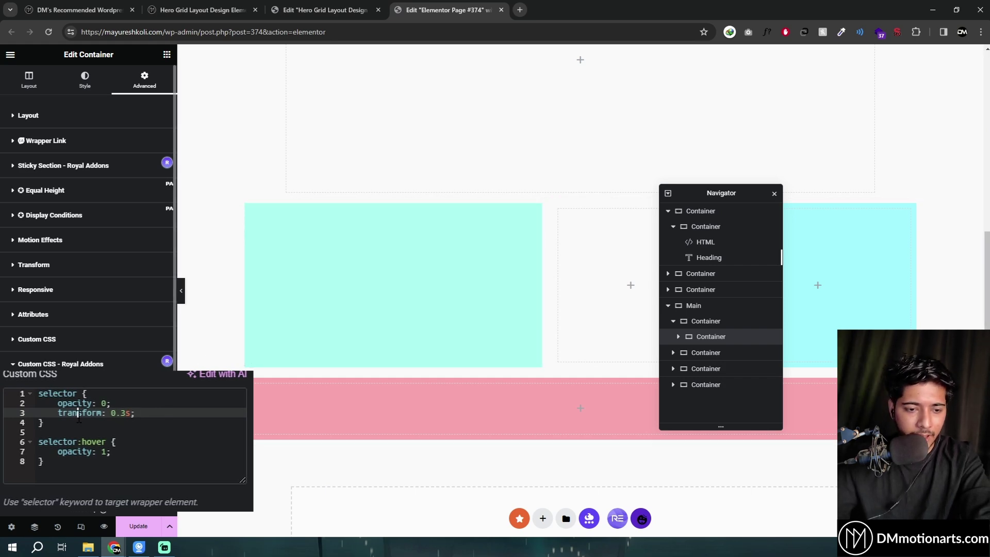
pyautogui.write('transi')
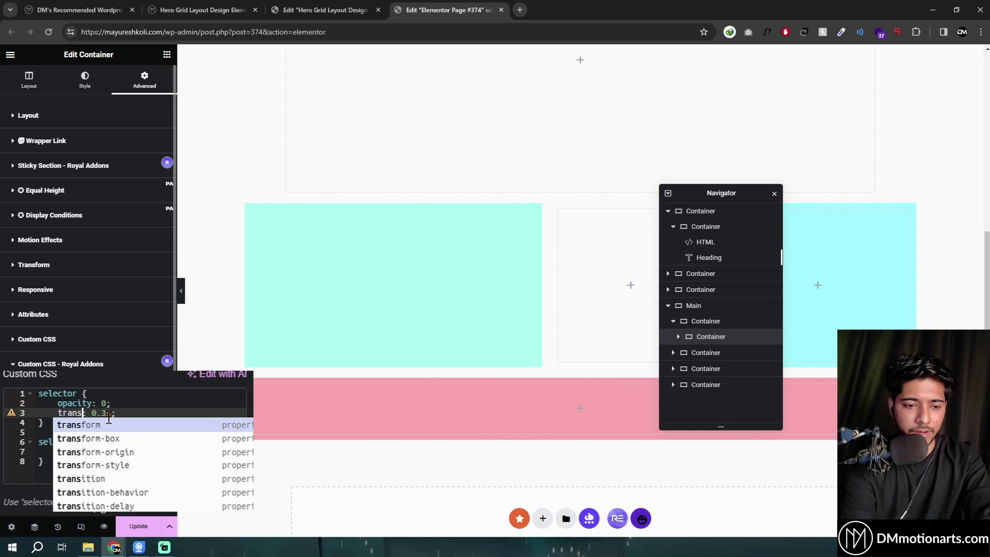
pyautogui.press('Return')
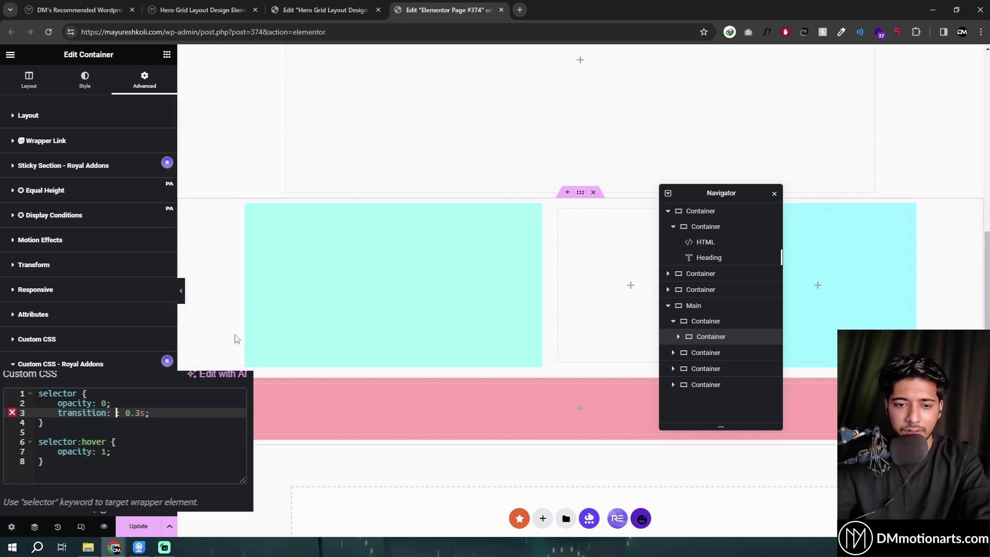
pyautogui.press('BackSpace')
pyautogui.press('BackSpace')
pyautogui.moveTo(375, 317)
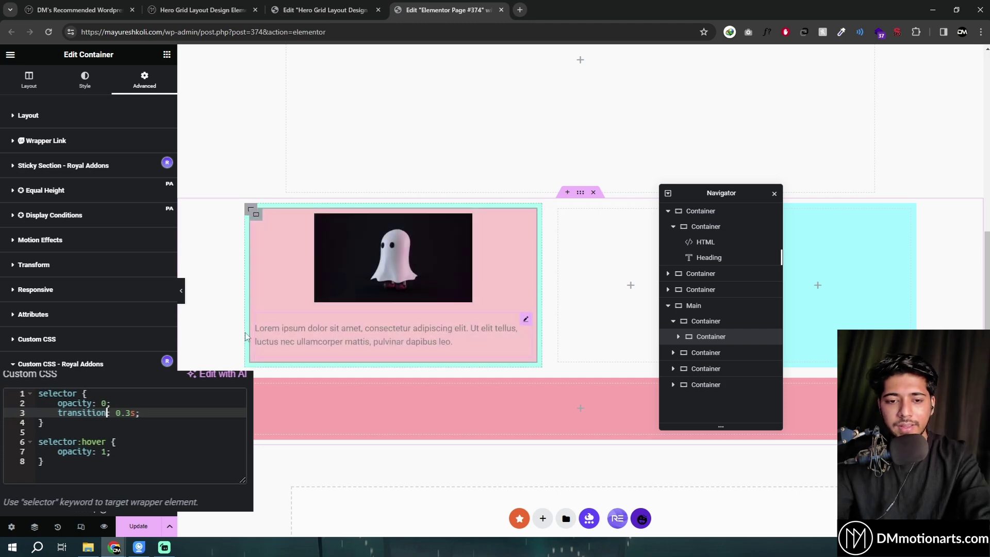
pyautogui.moveTo(284, 308)
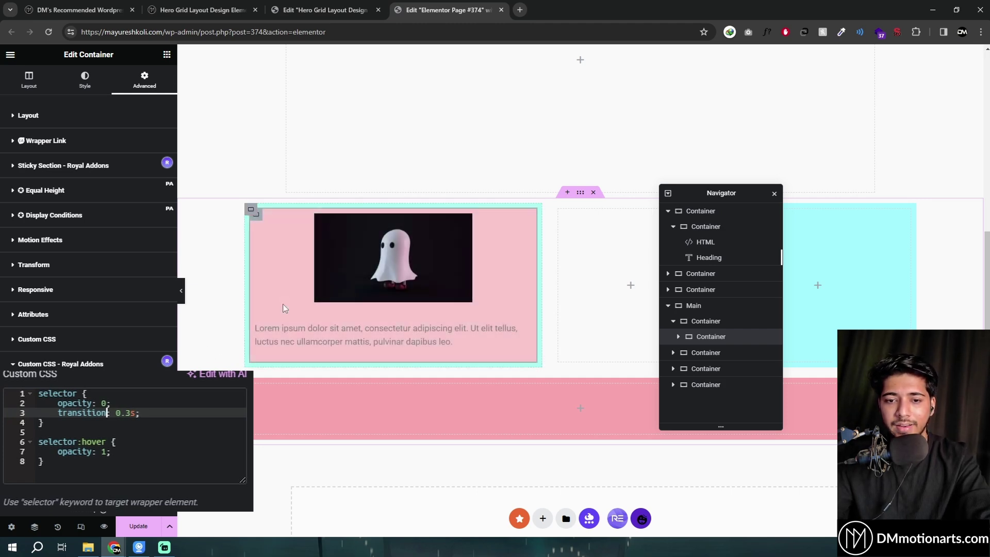
# Set the padding of the outer mint green container to 0 px on all sides.
pyautogui.click(249, 210)
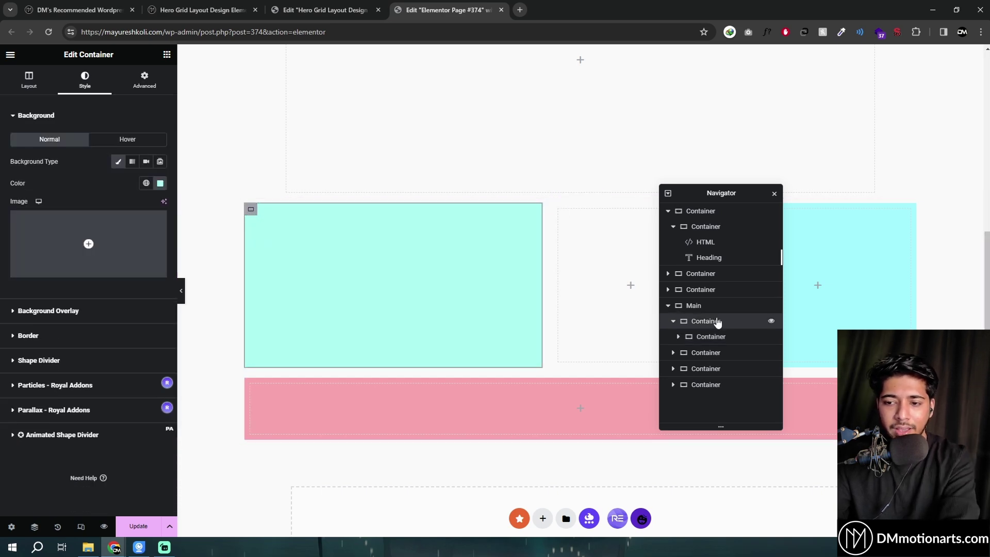
pyautogui.click(138, 85)
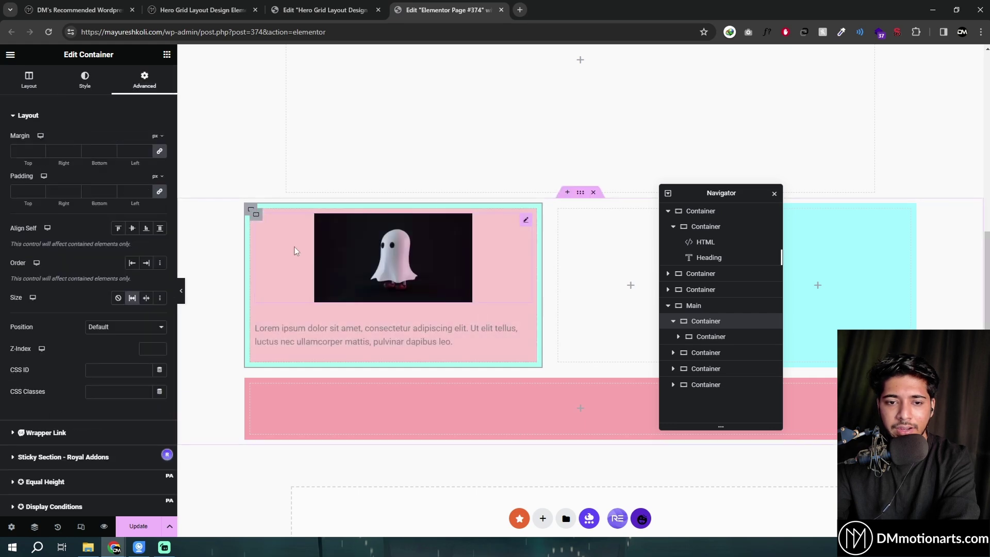
pyautogui.click(131, 192)
pyautogui.write('0')
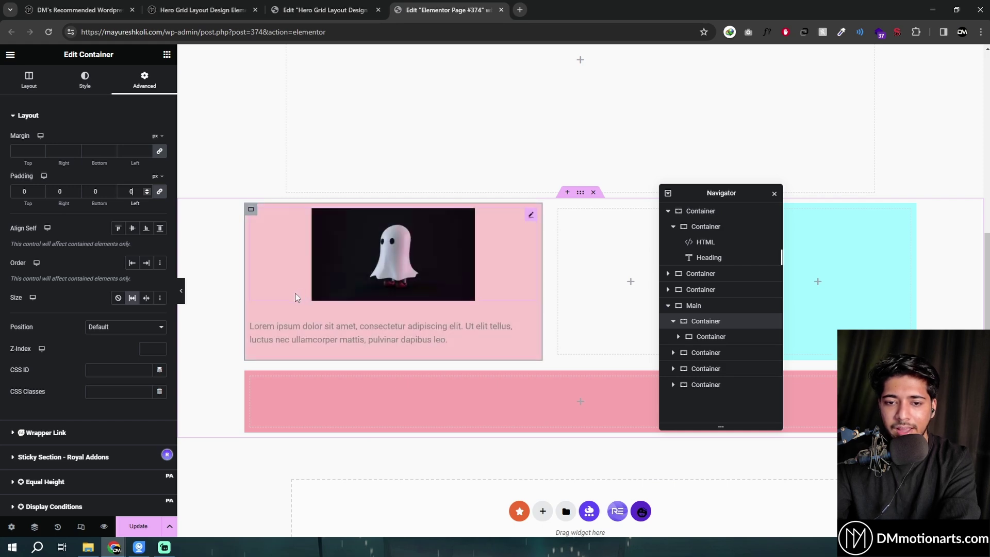
# Switch to the Hero Grid Layout template editor and set the Rock Climbing card container's padding to 0 px on all sides.
pyautogui.click(325, 10)
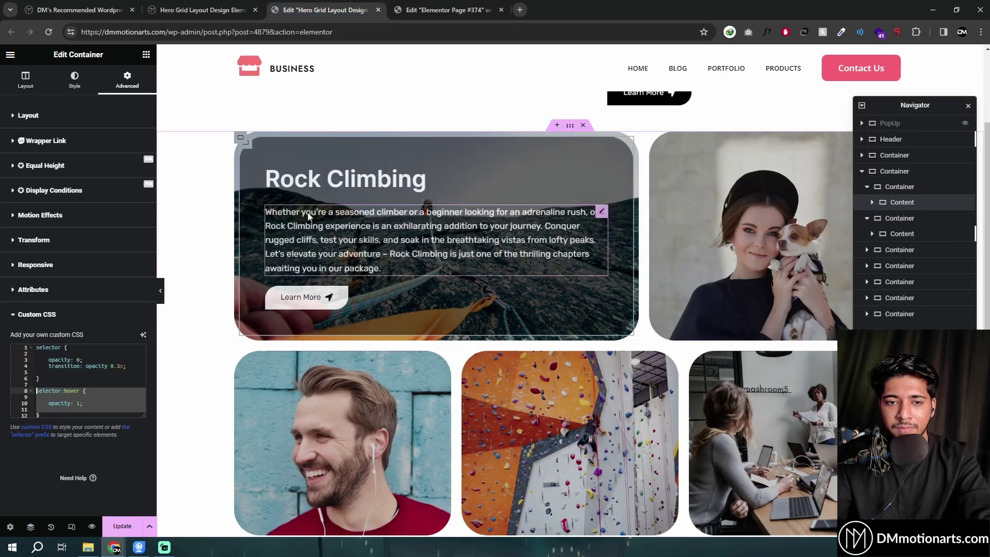
pyautogui.click(240, 140)
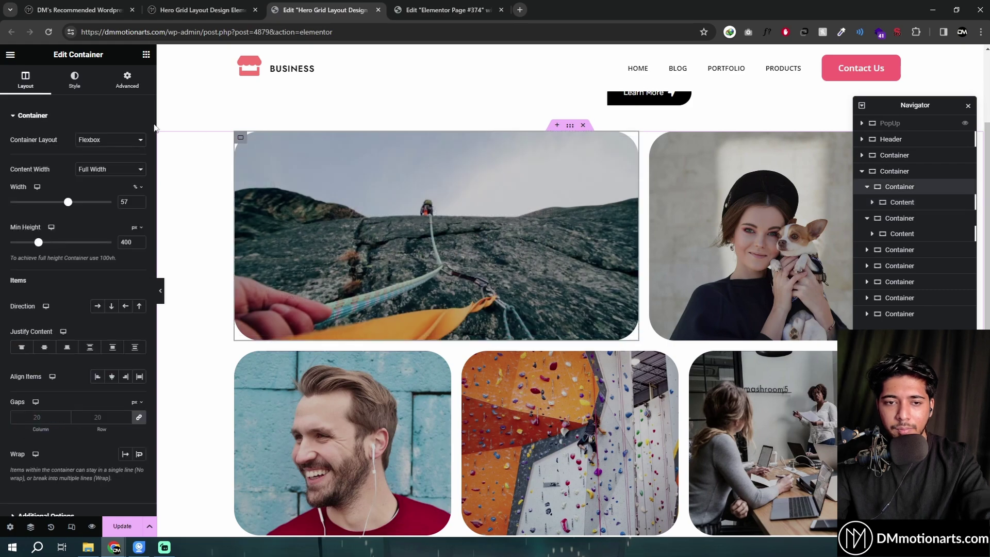
pyautogui.click(127, 81)
pyautogui.write('0')
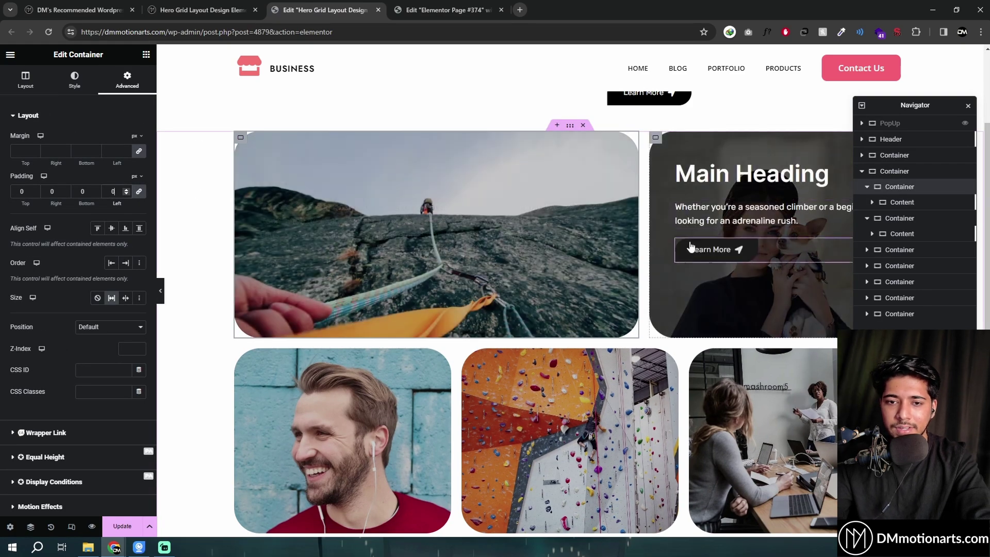
# Set the width of the template's climbing-wall card container to 37%.
pyautogui.scroll(-4, 470, 310)
pyautogui.click(468, 149)
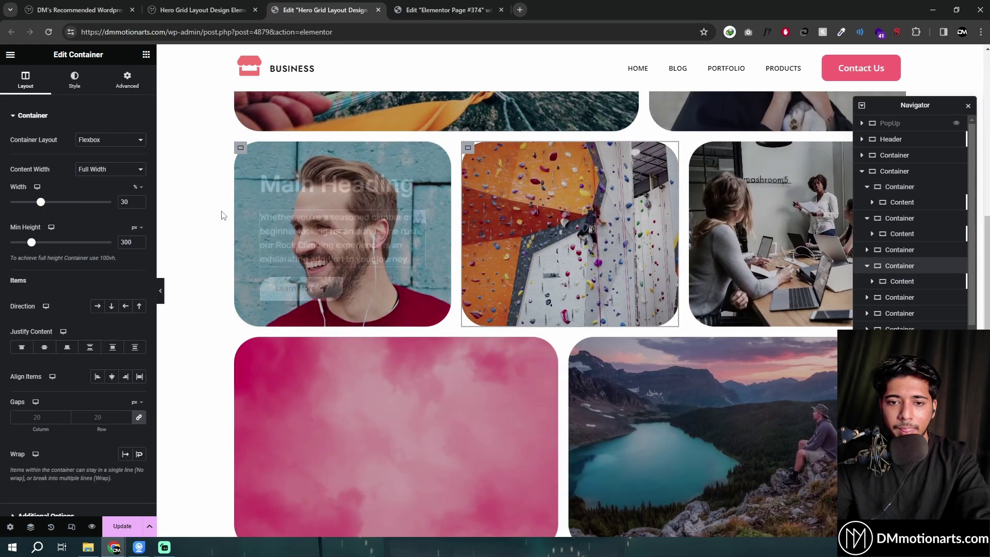
pyautogui.moveTo(41, 202); pyautogui.dragTo(54, 206)
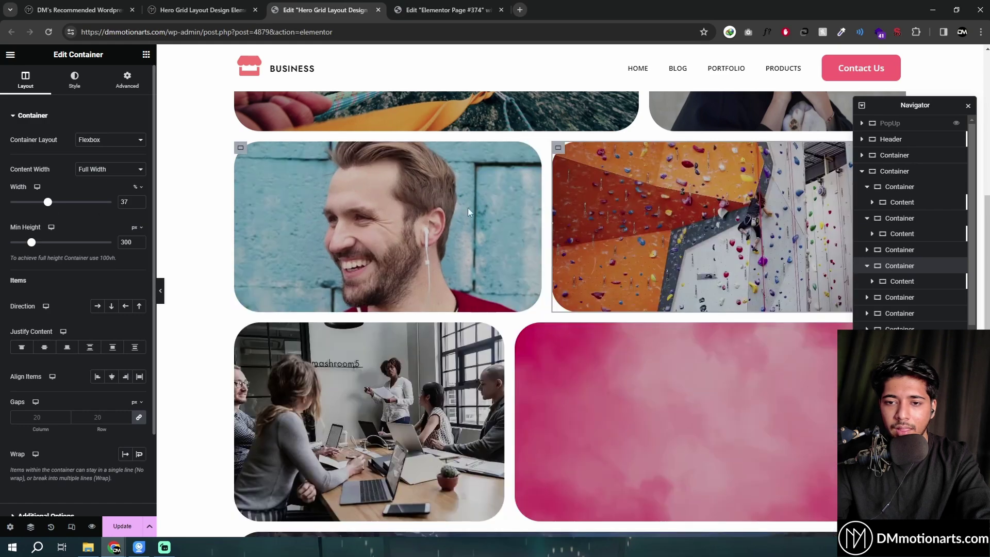
# Set the width of the smiling man's card container to 67% and open its background style settings.
pyautogui.click(240, 148)
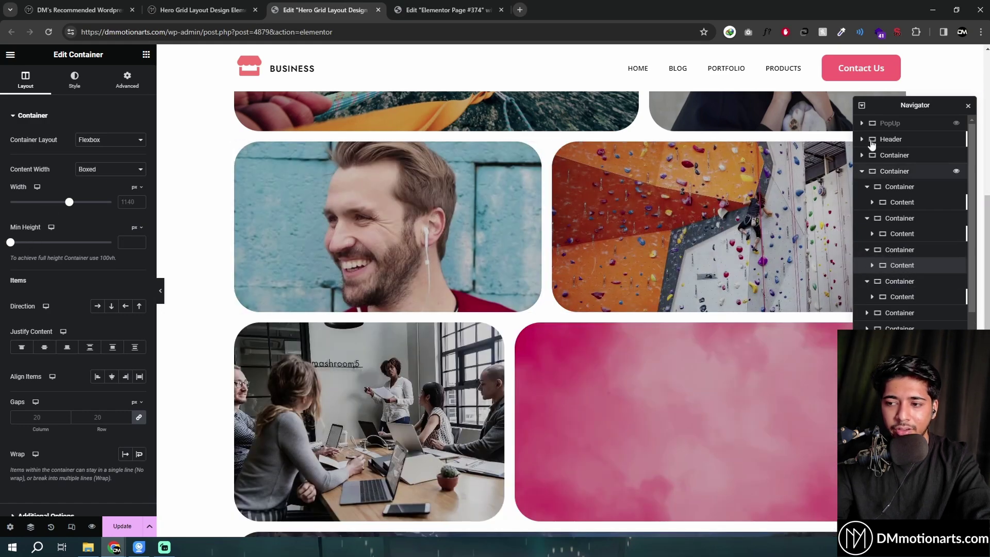
pyautogui.click(31, 527)
pyautogui.click(31, 527)
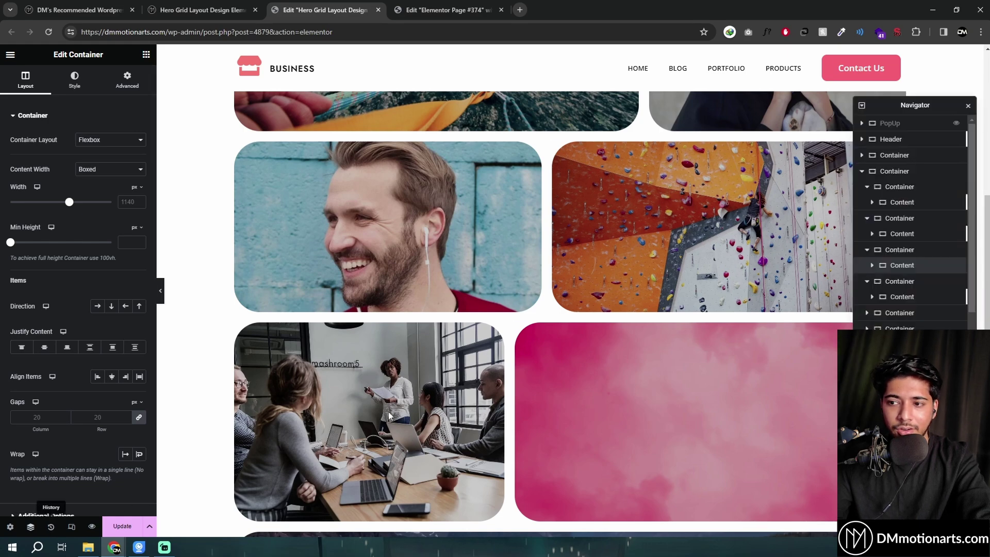
pyautogui.click(915, 255)
pyautogui.moveTo(38, 205); pyautogui.dragTo(78, 218)
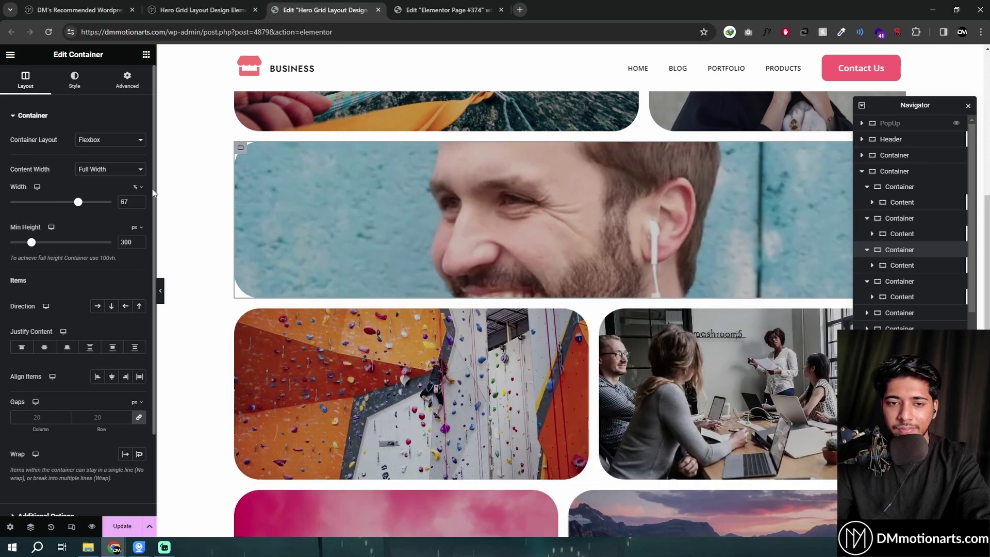
pyautogui.click(75, 80)
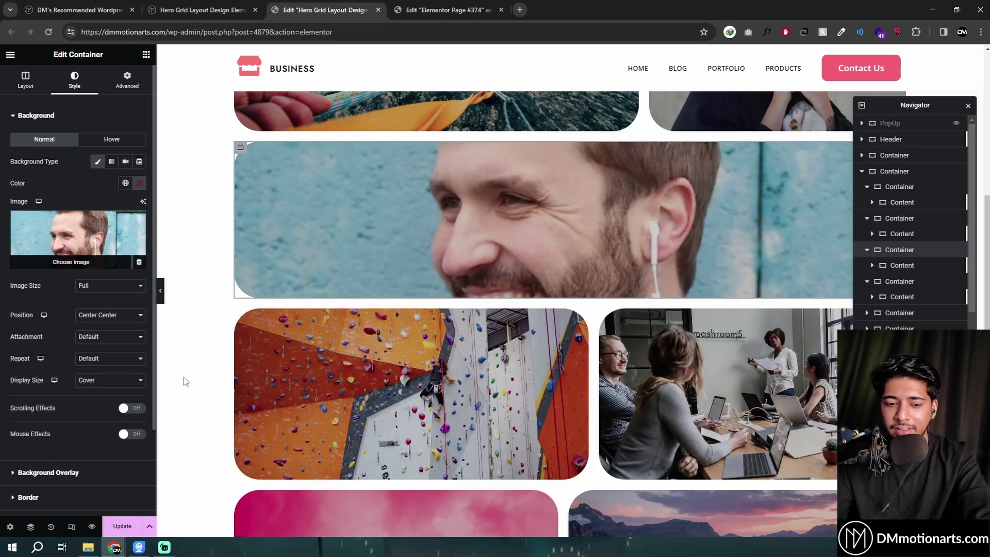